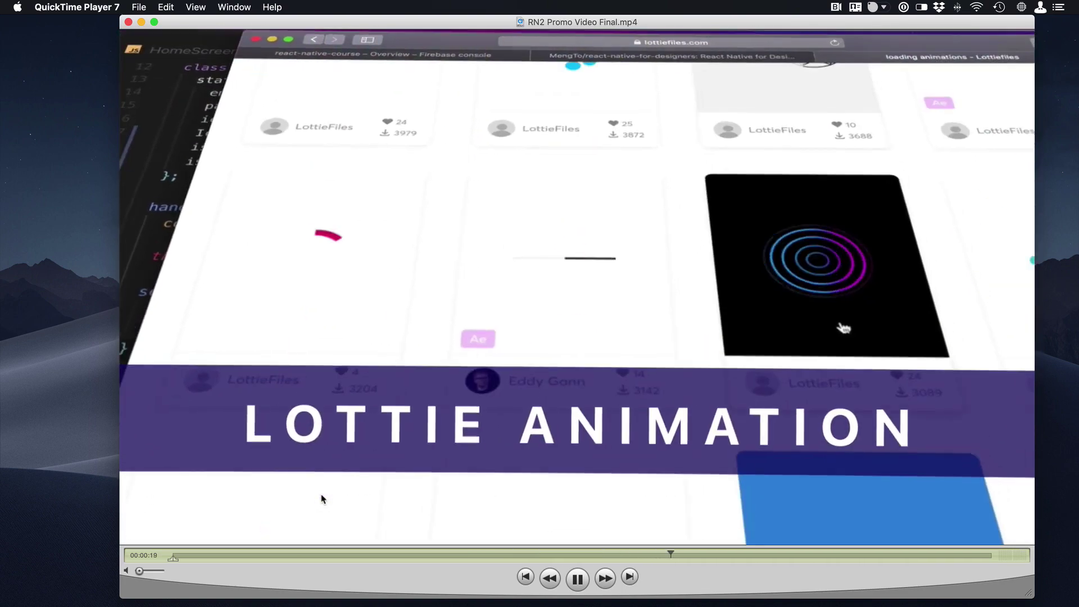
Play RN2 Promo Video Final.mp4 in short stretches, pausing to examine the React logo animation and the title transition
key(space)
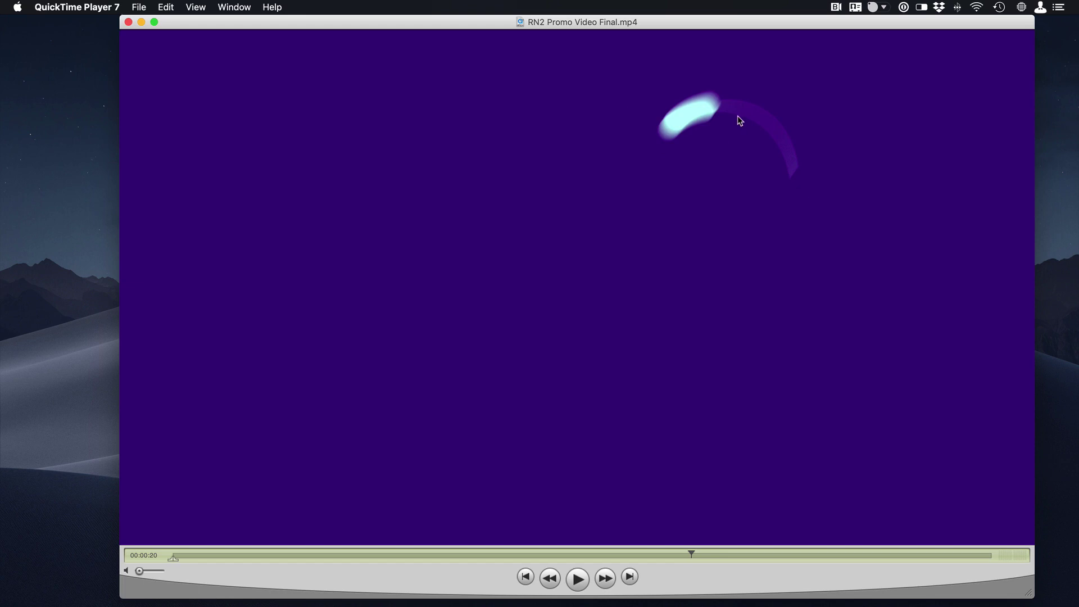
key(space)
key(space)
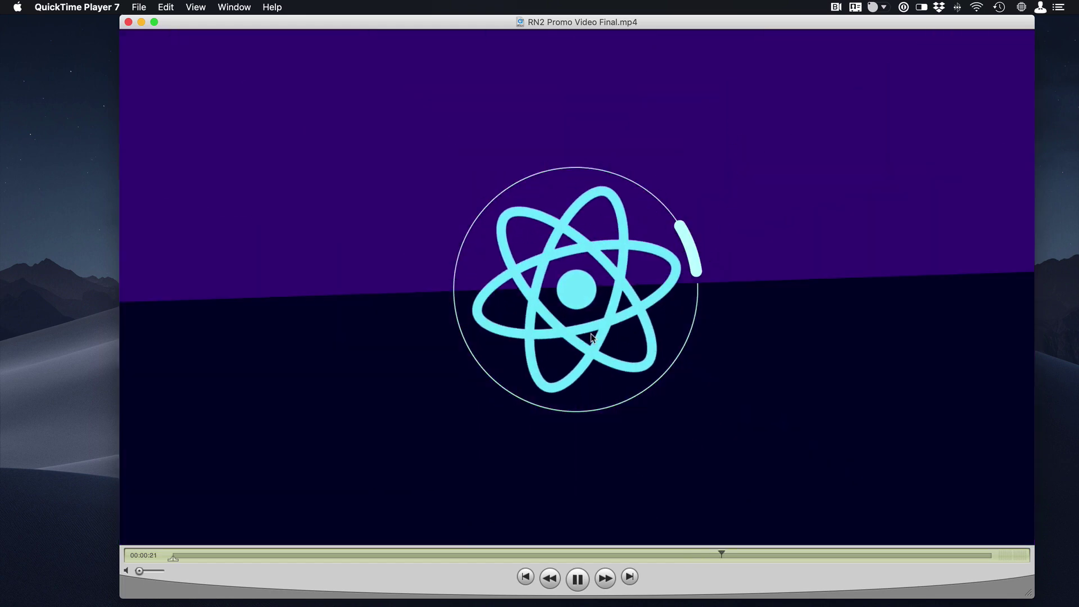
key(space)
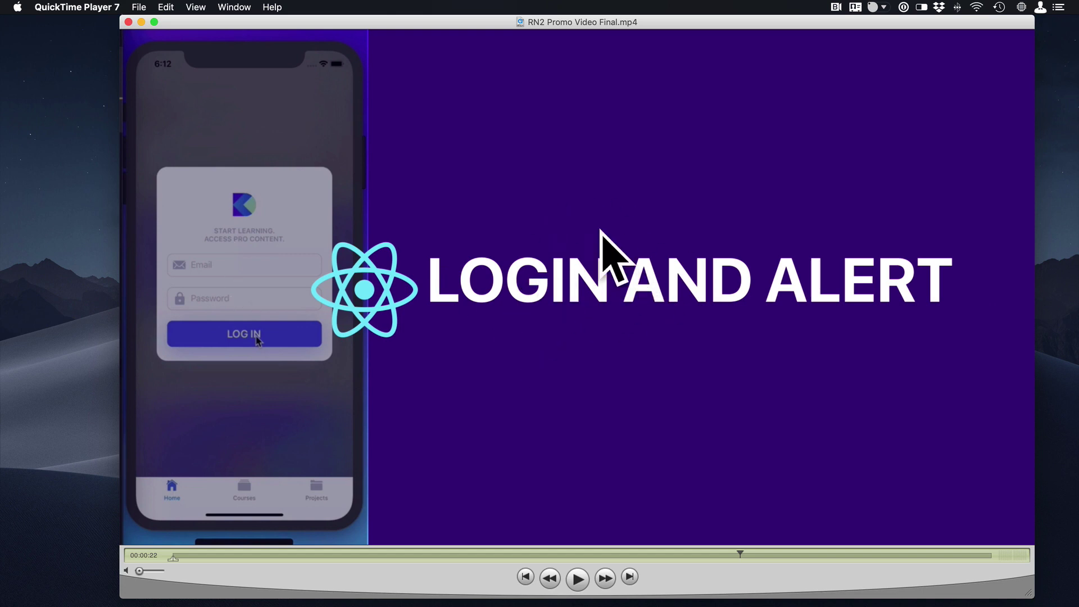
key(space)
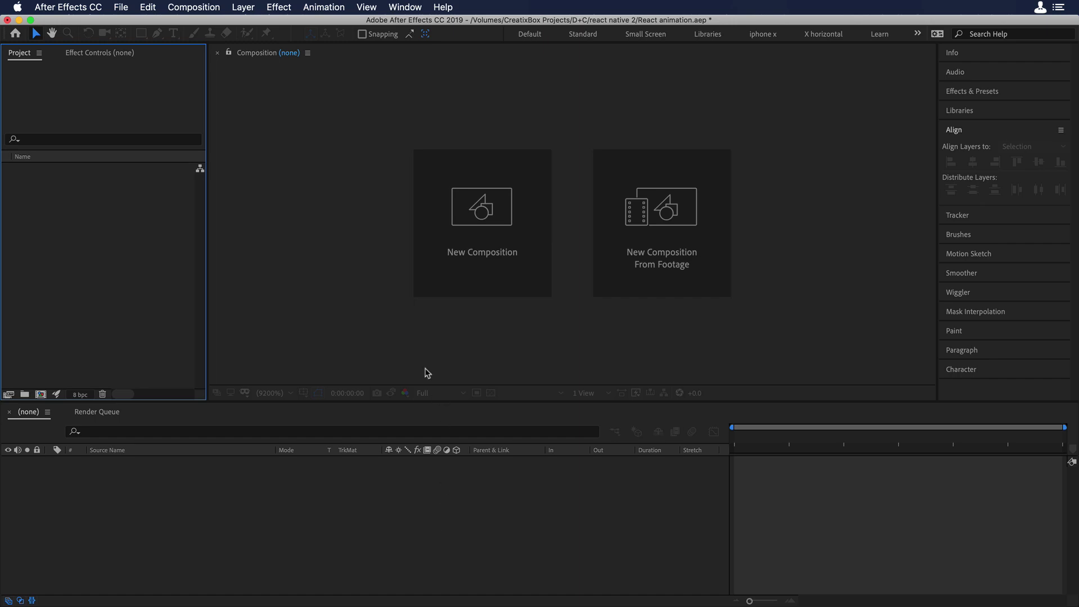
Create a new composition named background with a width and height of 5200 px
click(470, 267)
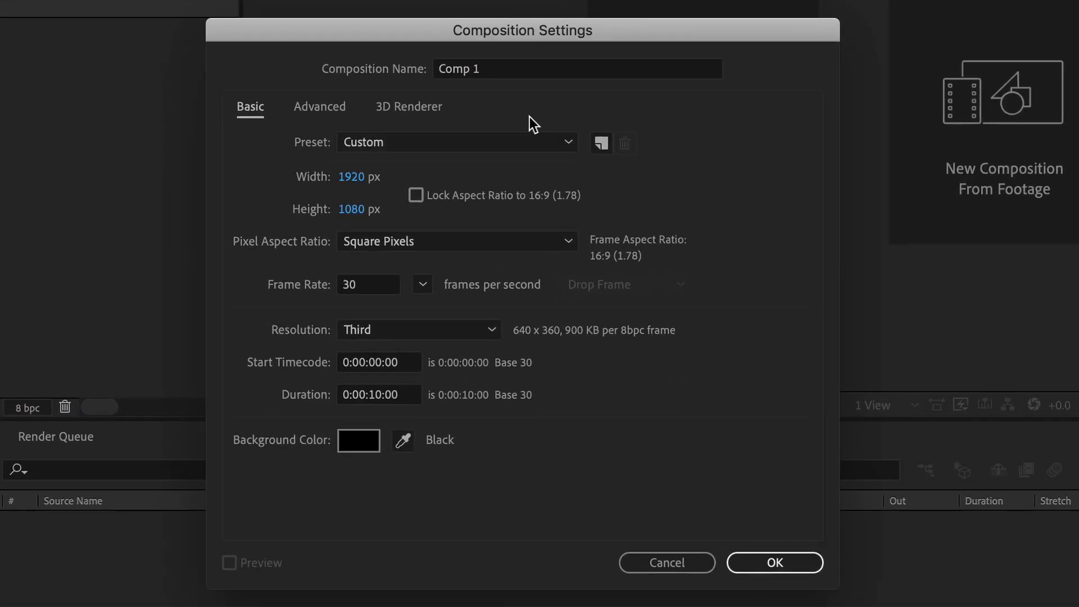
triple_click(502, 70)
text(backgroun)
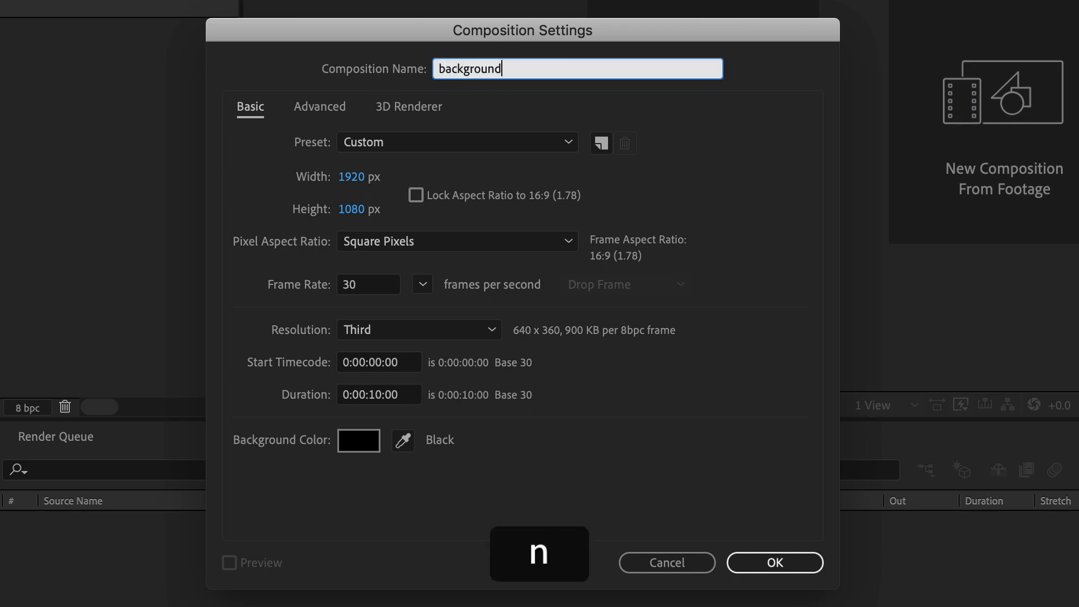
text(d)
click(354, 176)
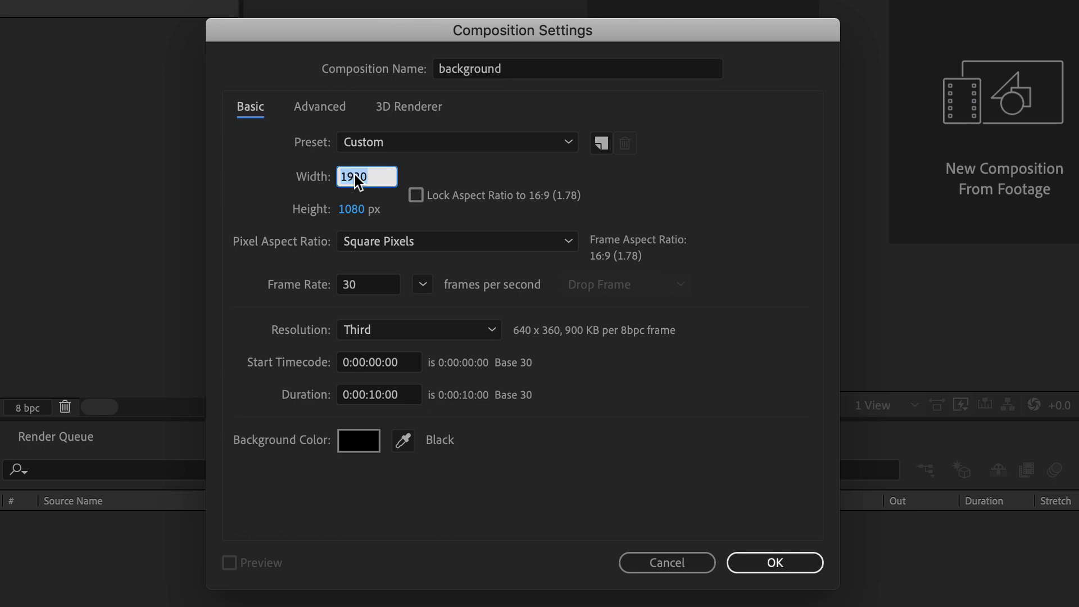
text(5200)
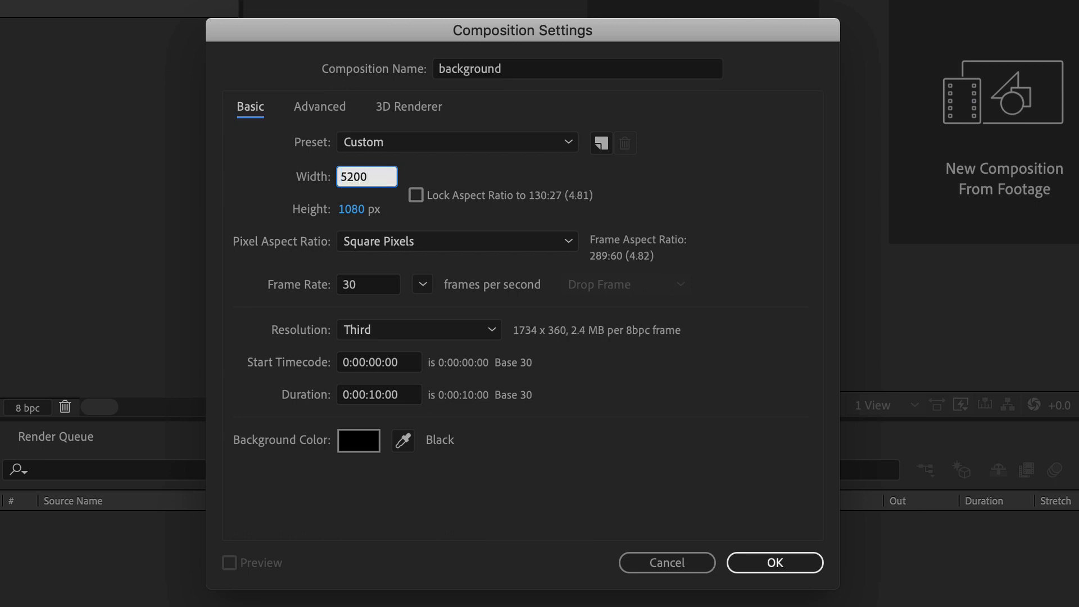
click(360, 211)
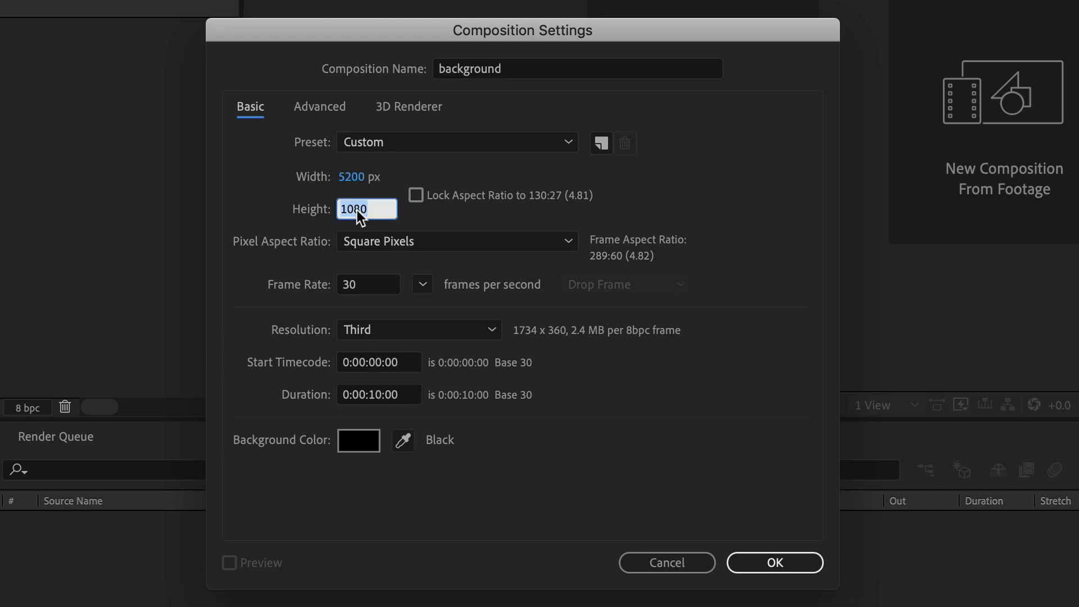
text(5200)
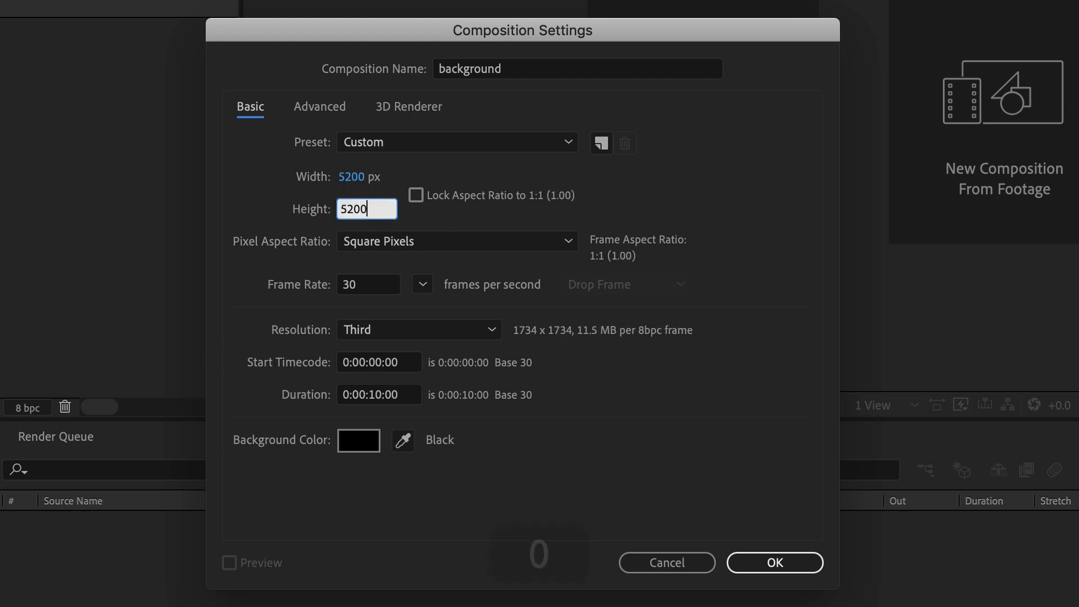
click(795, 562)
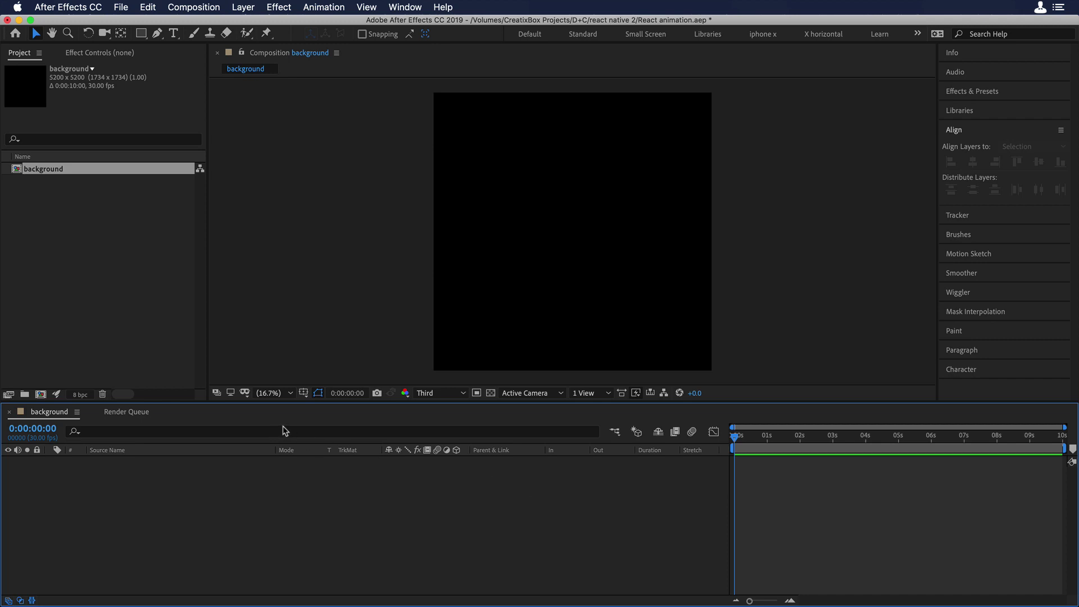
Show the Title/Action Safe margins and the rulers in the composition view
click(303, 393)
click(317, 405)
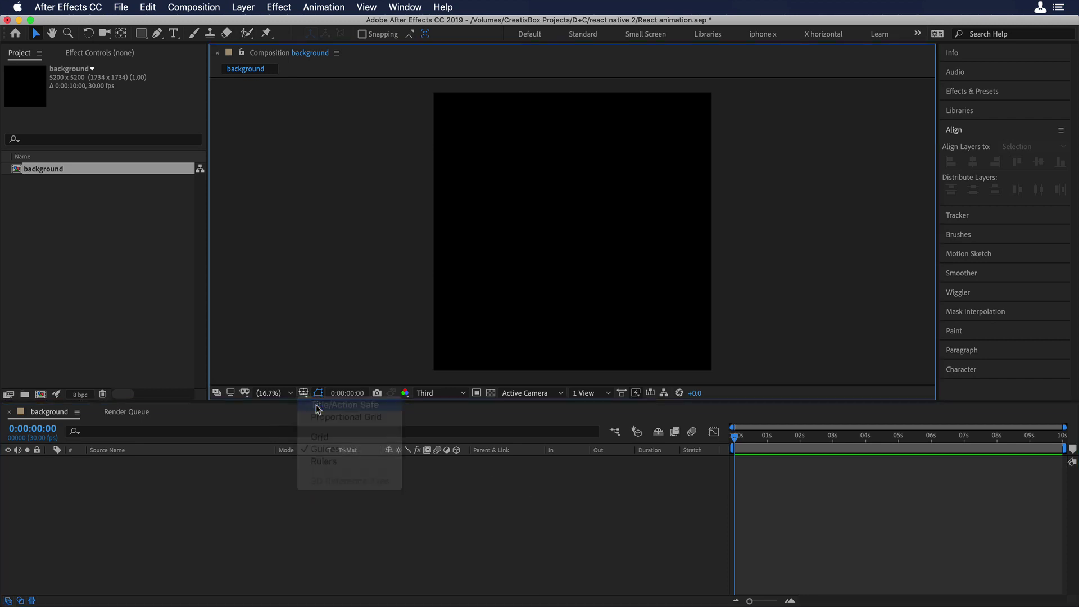
click(303, 393)
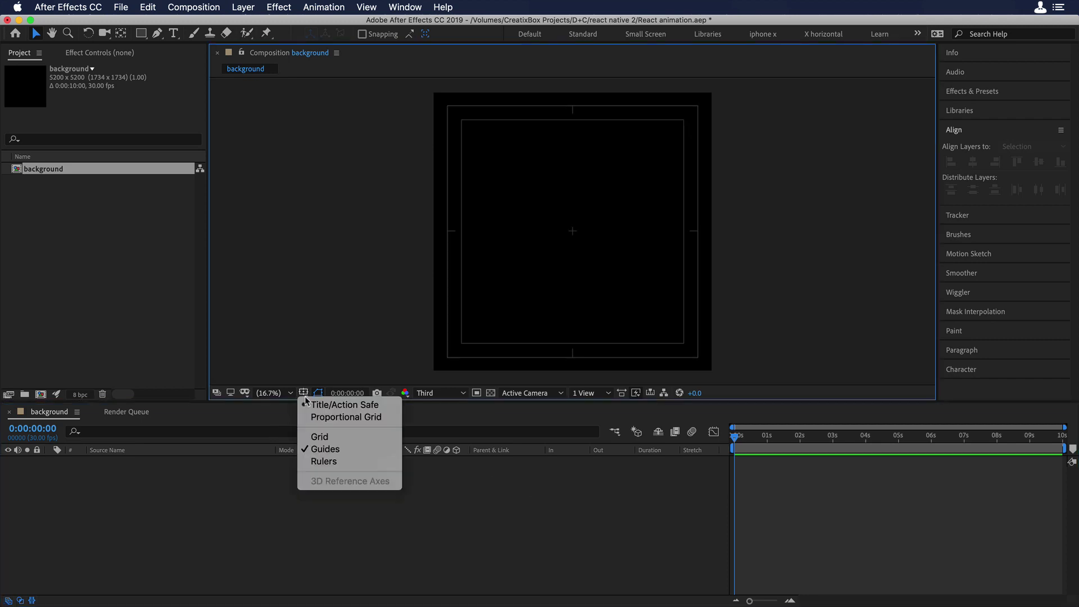
click(329, 467)
Place a vertical guide at the horizontal centre of the background composition, at about 2600 px
drag(209, 229, 589, 241)
scroll(578, 249, up, 10)
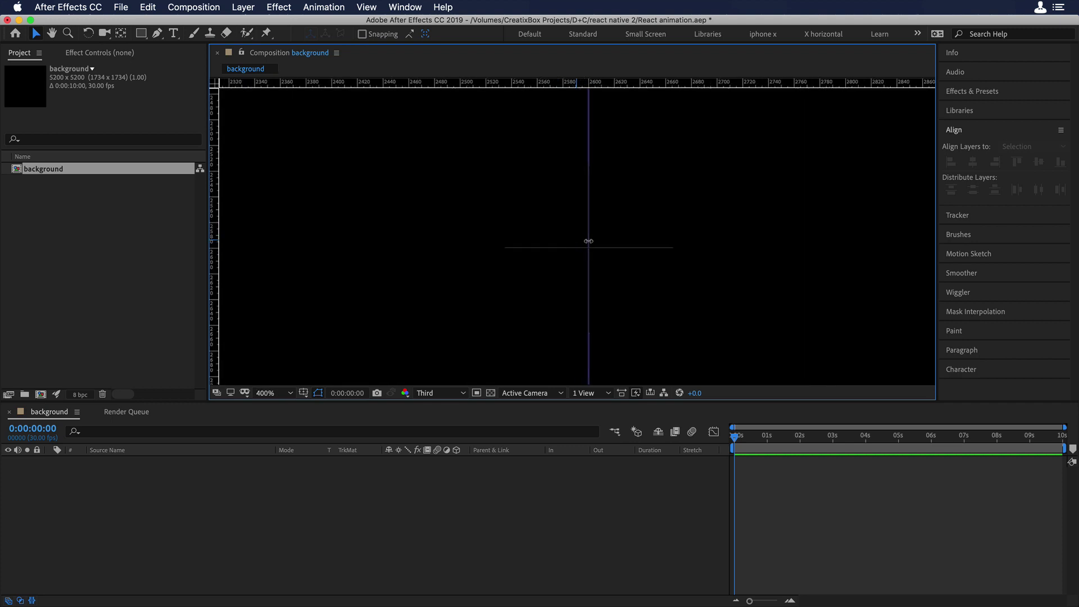
scroll(589, 241, down, 10)
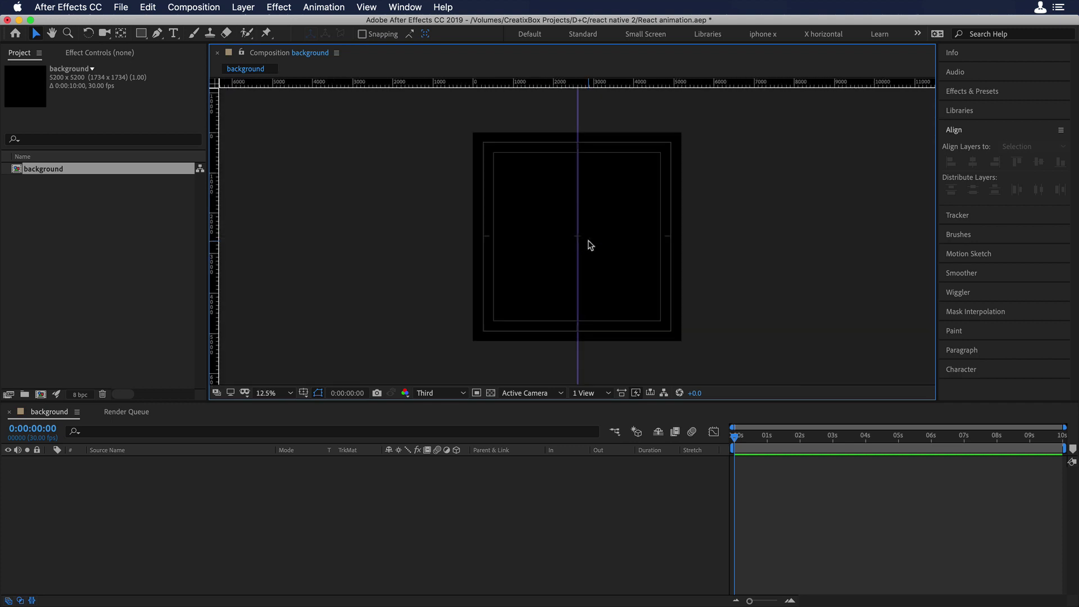
Draw two rectangles on separate shape layers, one covering each half of the composition on either side of the guide, with centred anchor points
click(195, 505)
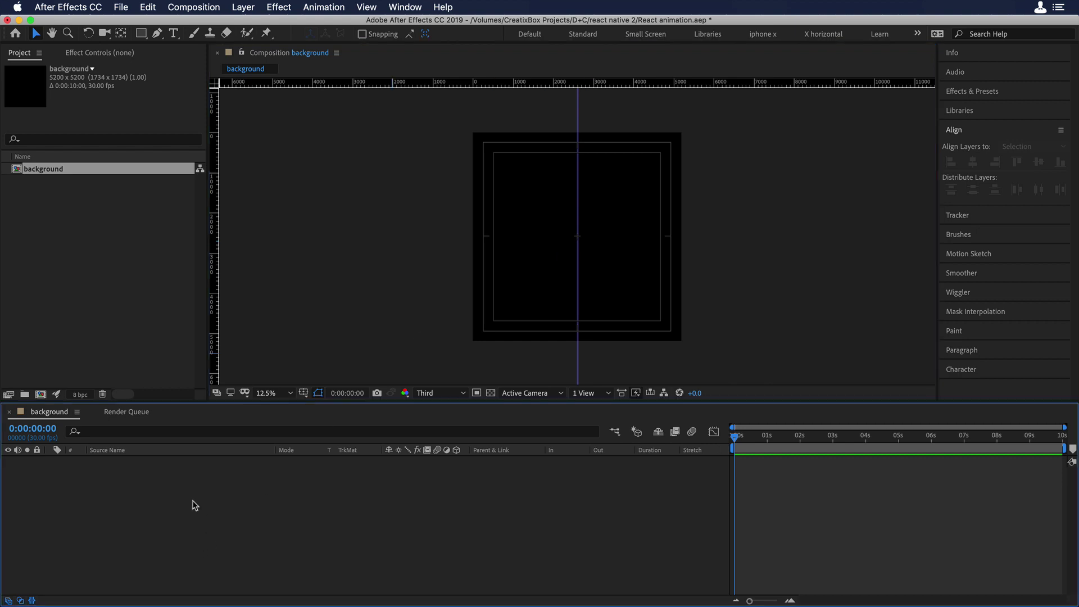
click(141, 34)
drag(471, 129, 577, 348)
key(super+alt+Home)
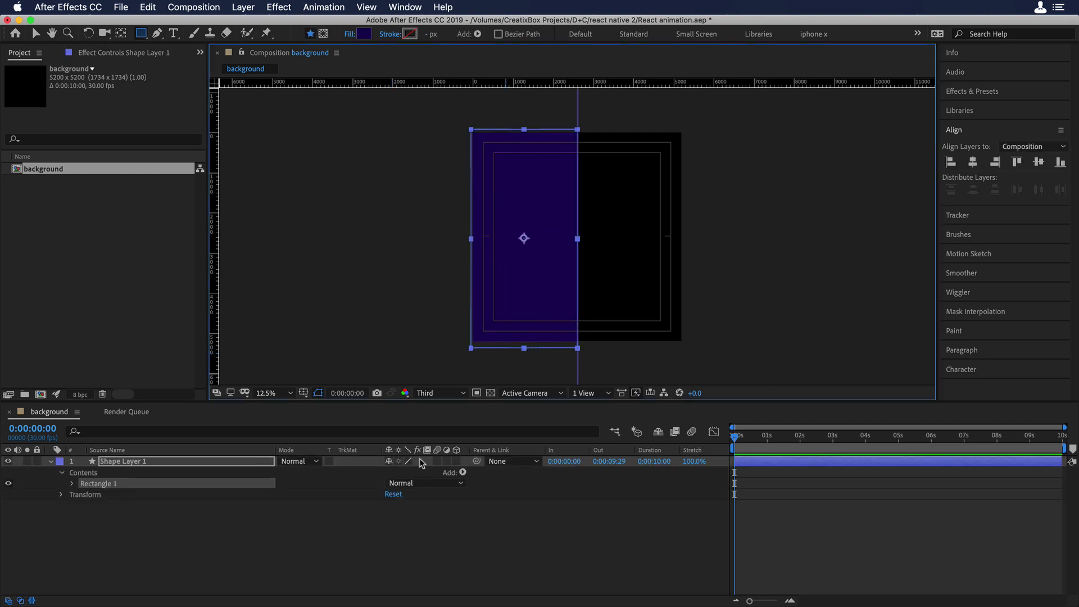
click(429, 545)
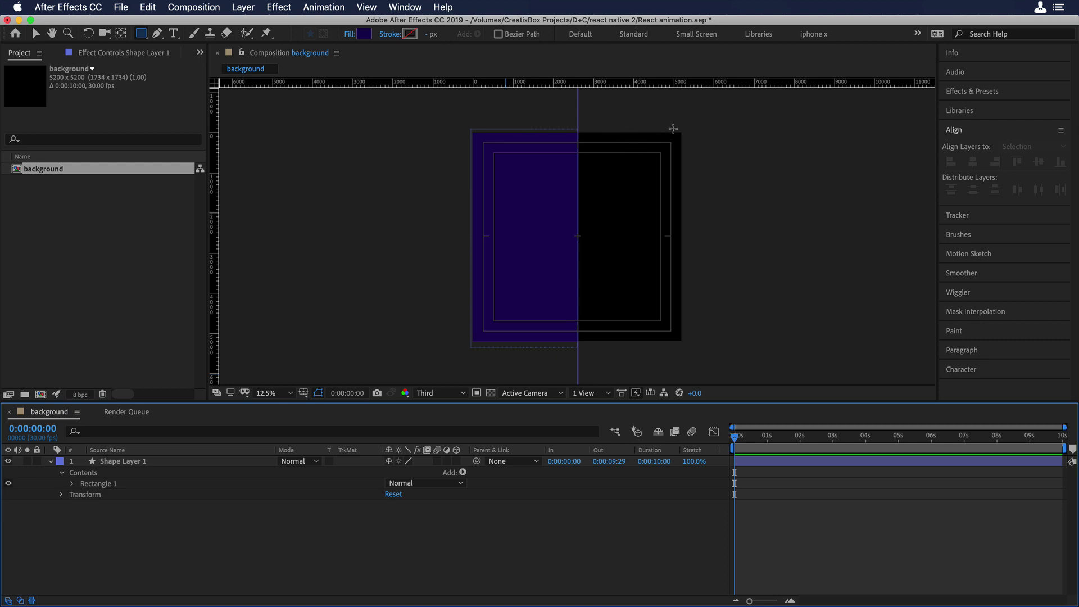
drag(683, 129, 579, 348)
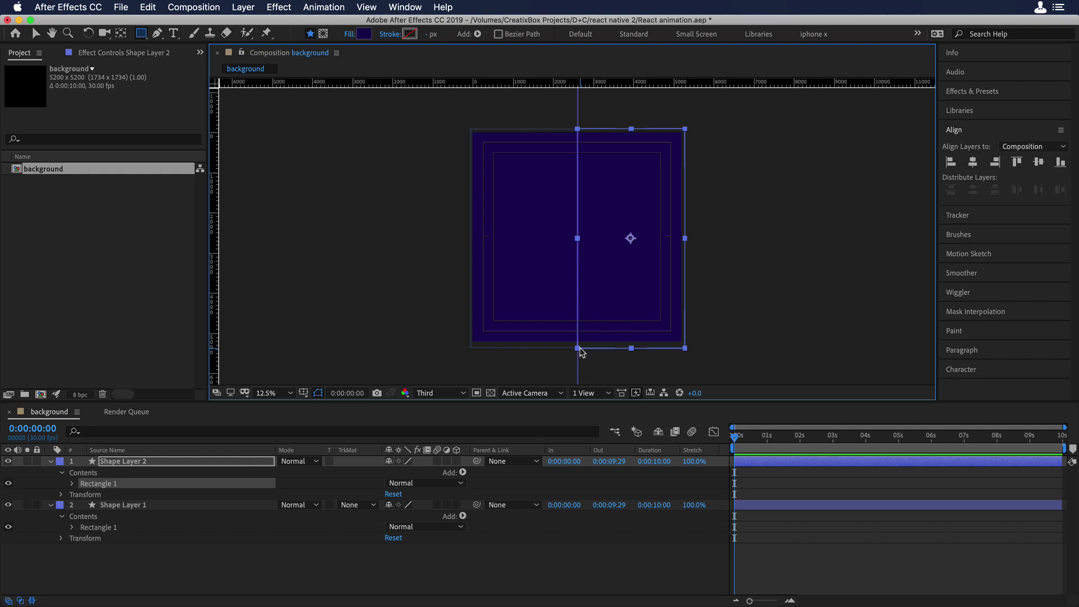
Set the fill colour of Shape Layer 1, the left rectangle, to #00002C
click(143, 504)
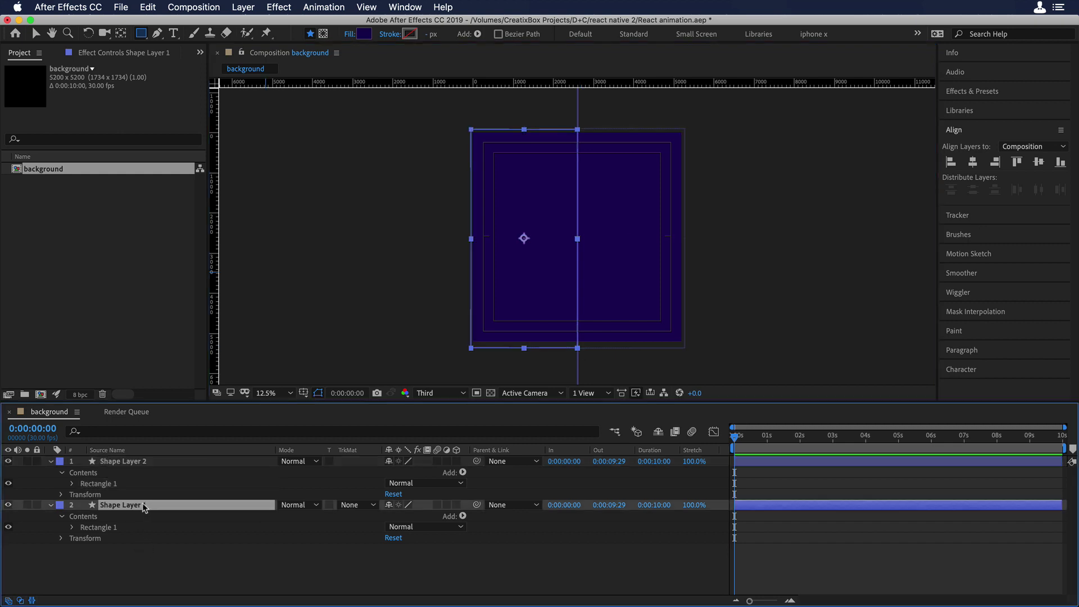
click(364, 34)
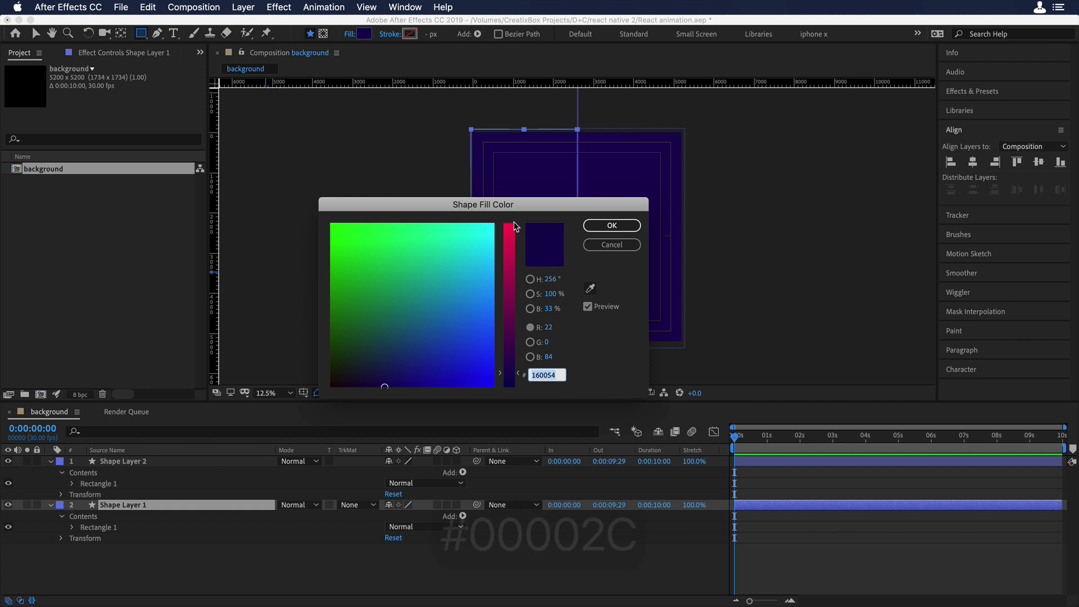
text(00002C)
click(612, 225)
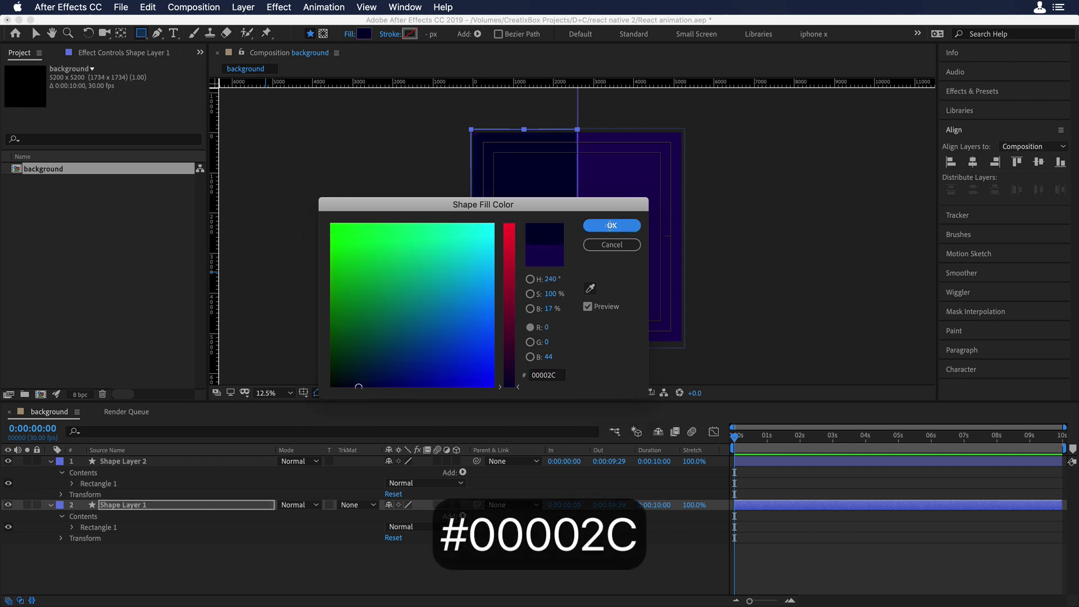
Set the fill colour of Shape Layer 2, the right rectangle, to #3F0084
click(127, 462)
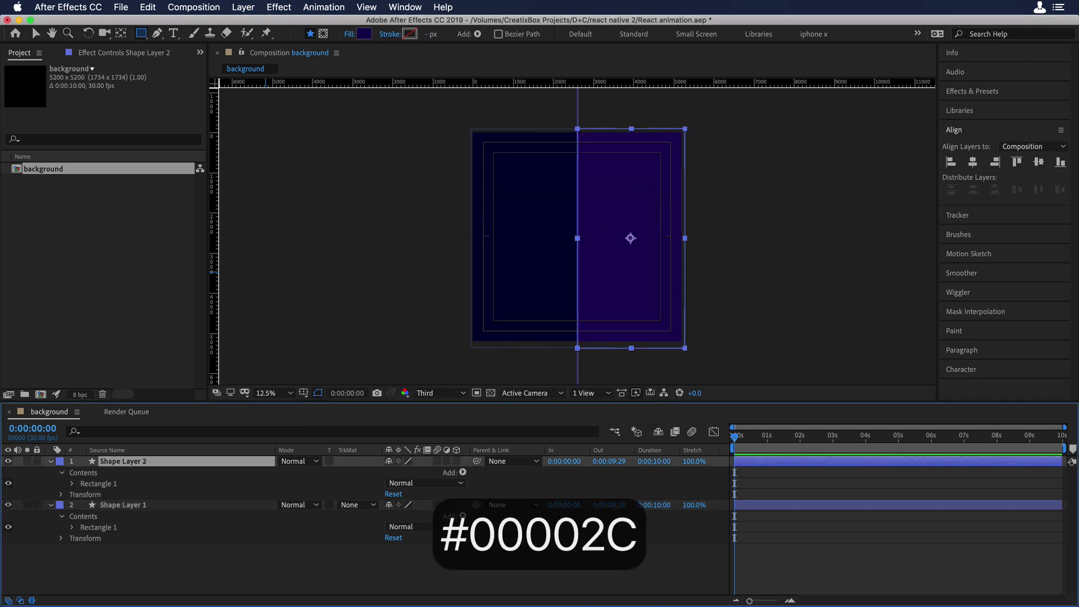
click(366, 35)
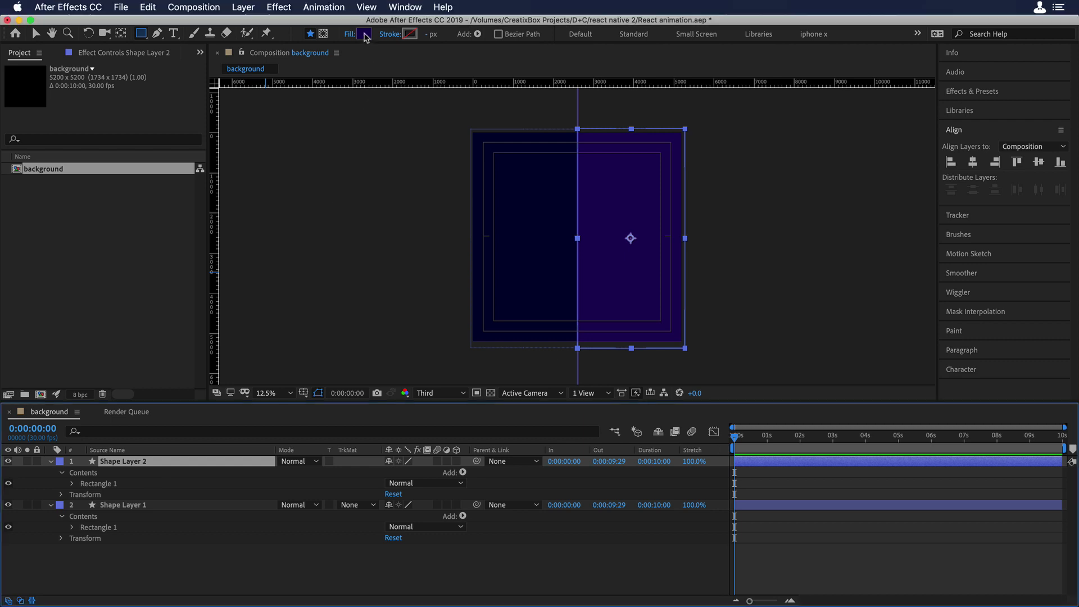
click(365, 35)
text(3F0084)
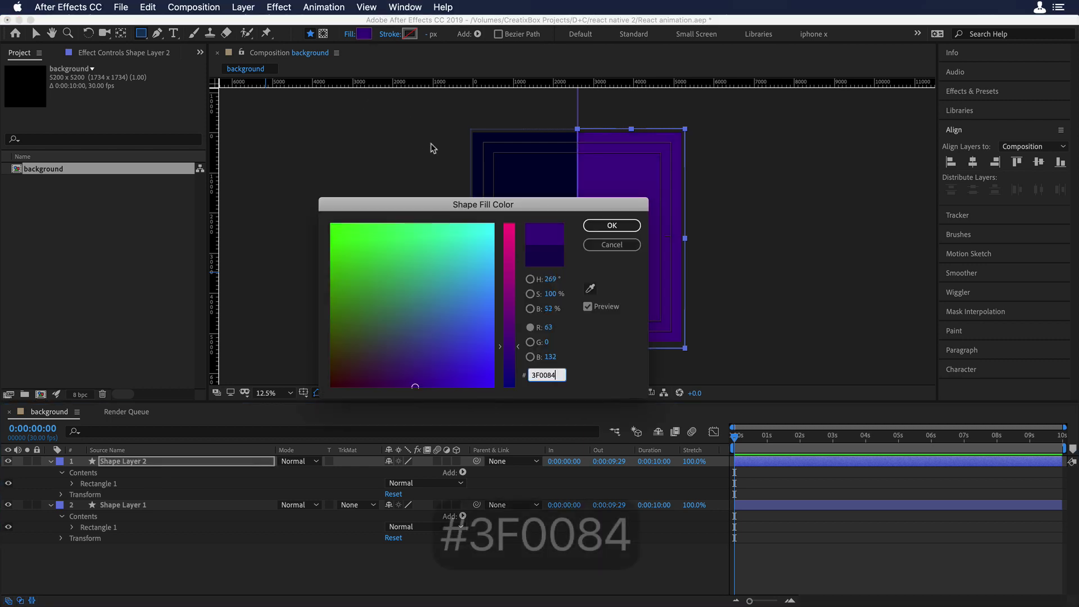
click(605, 227)
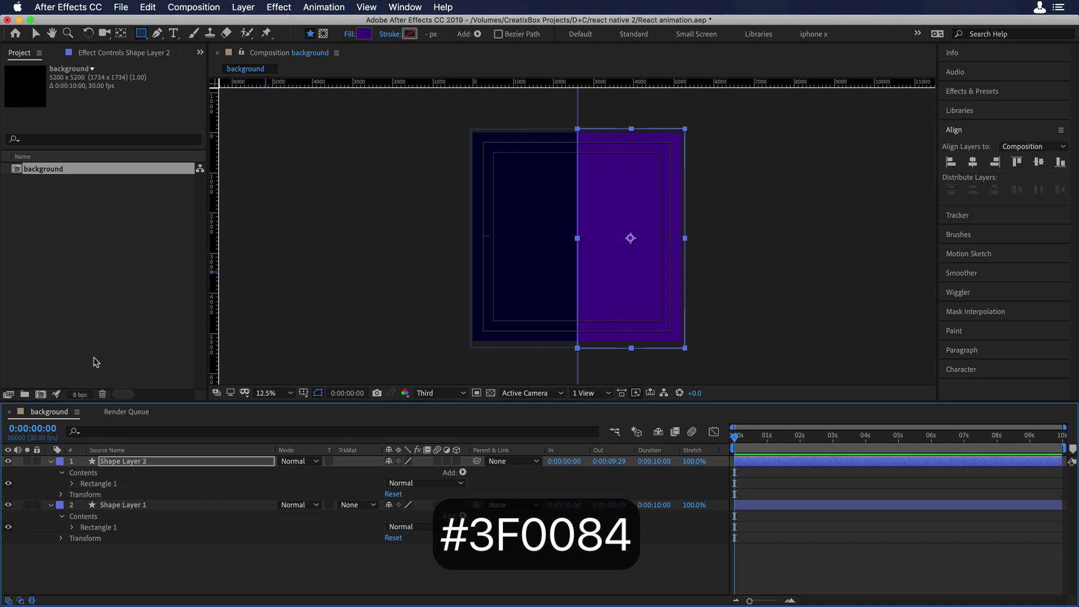
Create a 5200 × 5200 px composition named animation and close the Render Queue
click(41, 394)
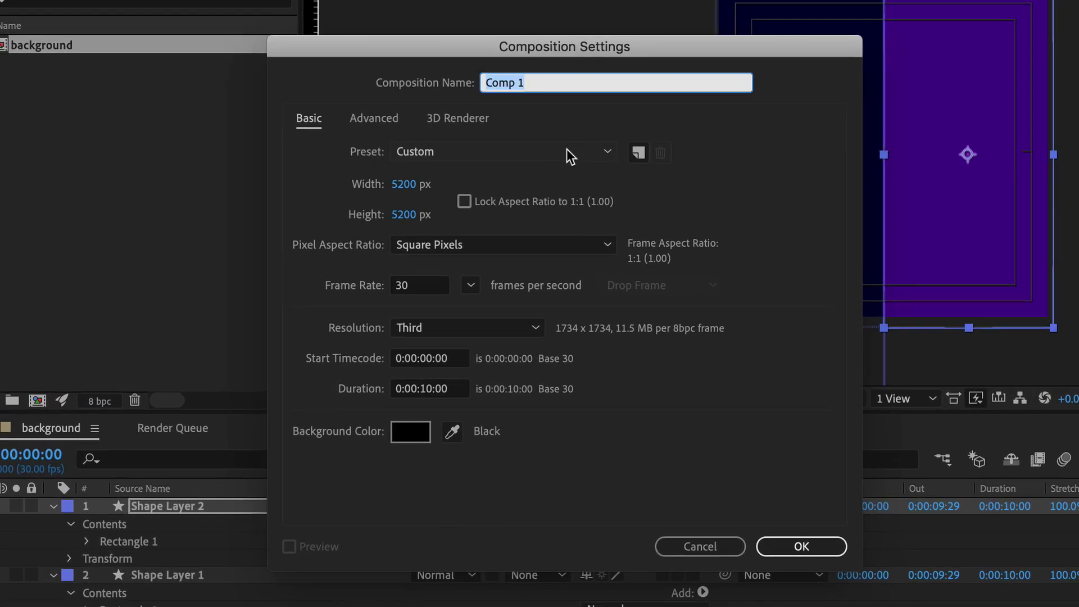
text(animation)
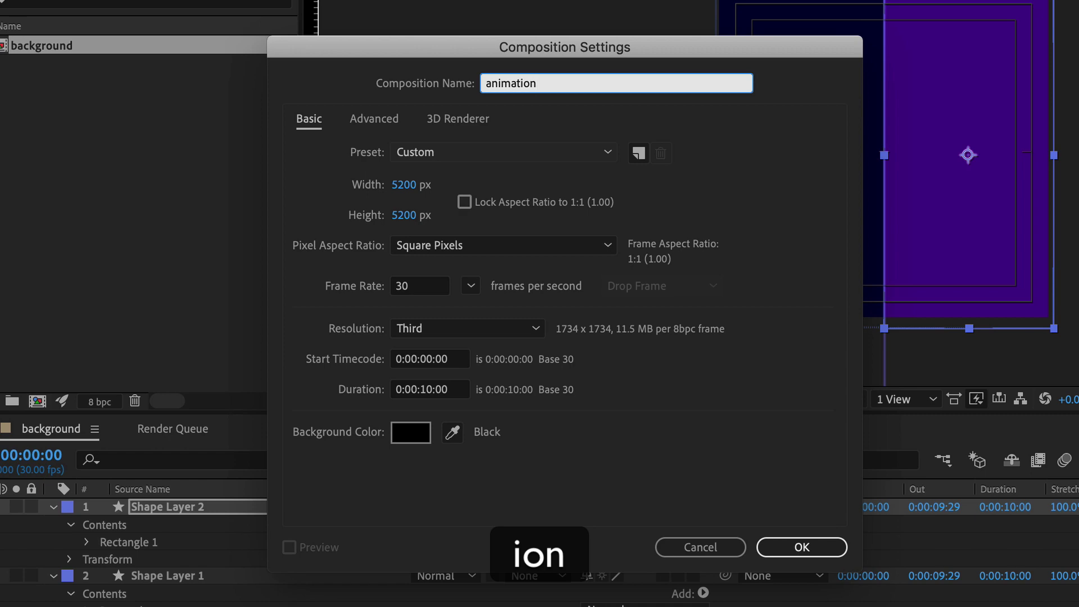
click(801, 547)
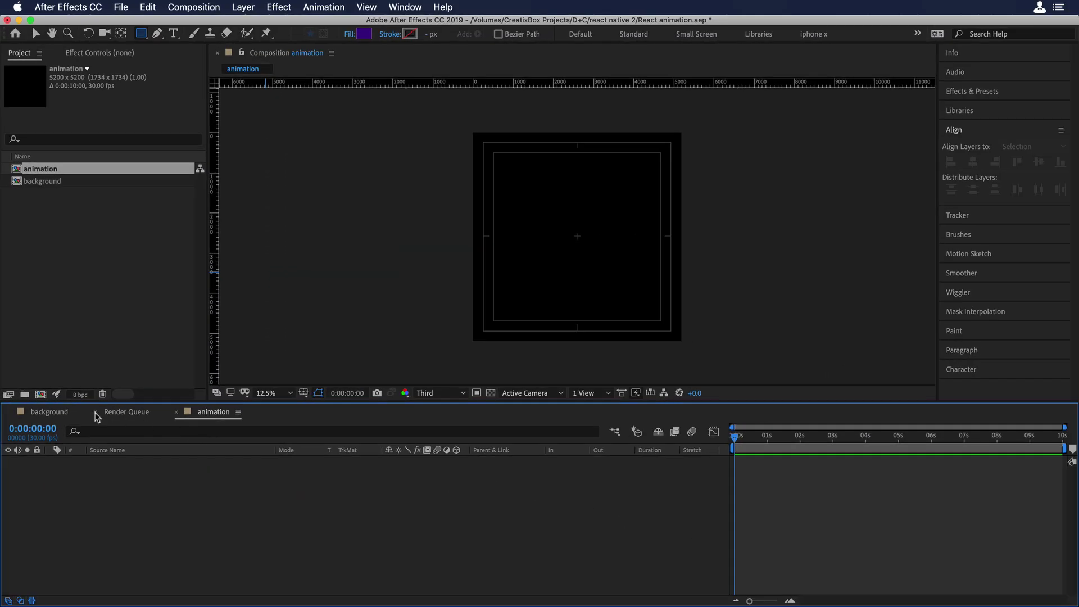
click(95, 413)
Add the background composition to the animation timeline and place React Icon.png from the Finder icon folder above it
drag(44, 183, 89, 506)
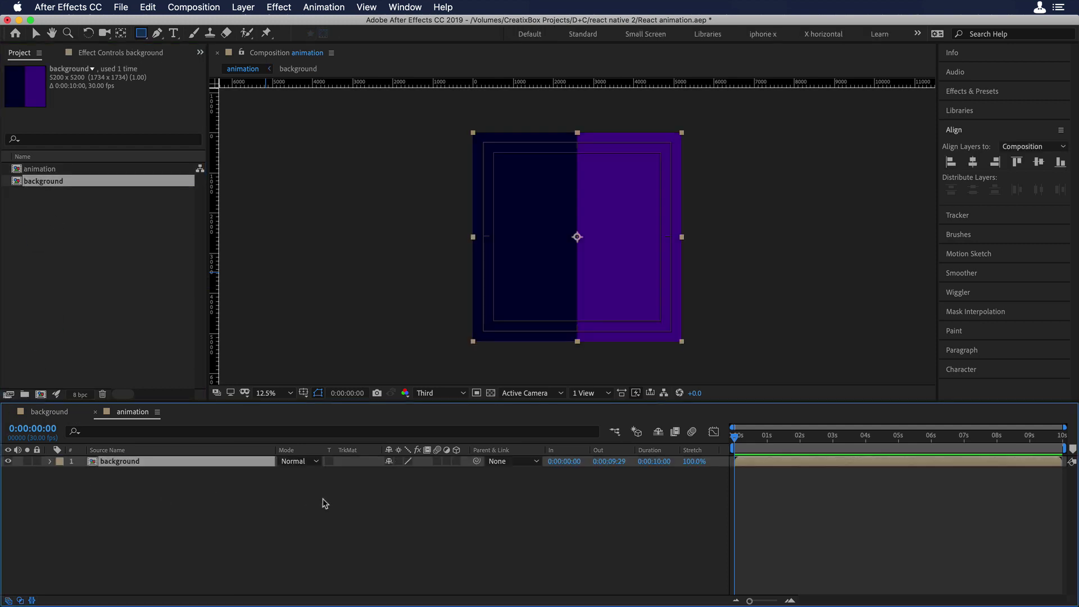
click(361, 593)
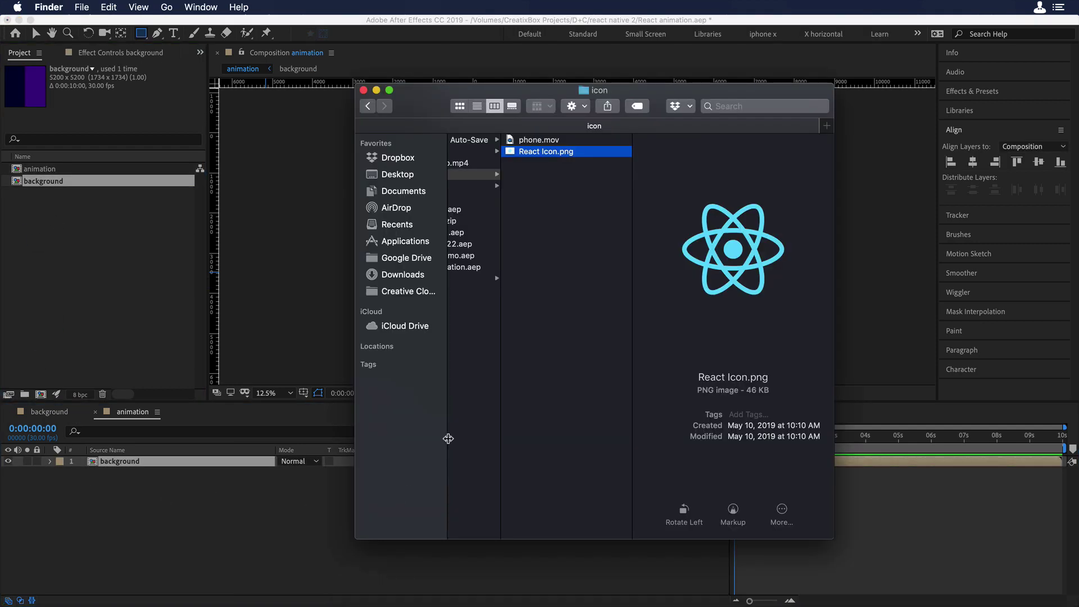
drag(551, 156, 137, 475)
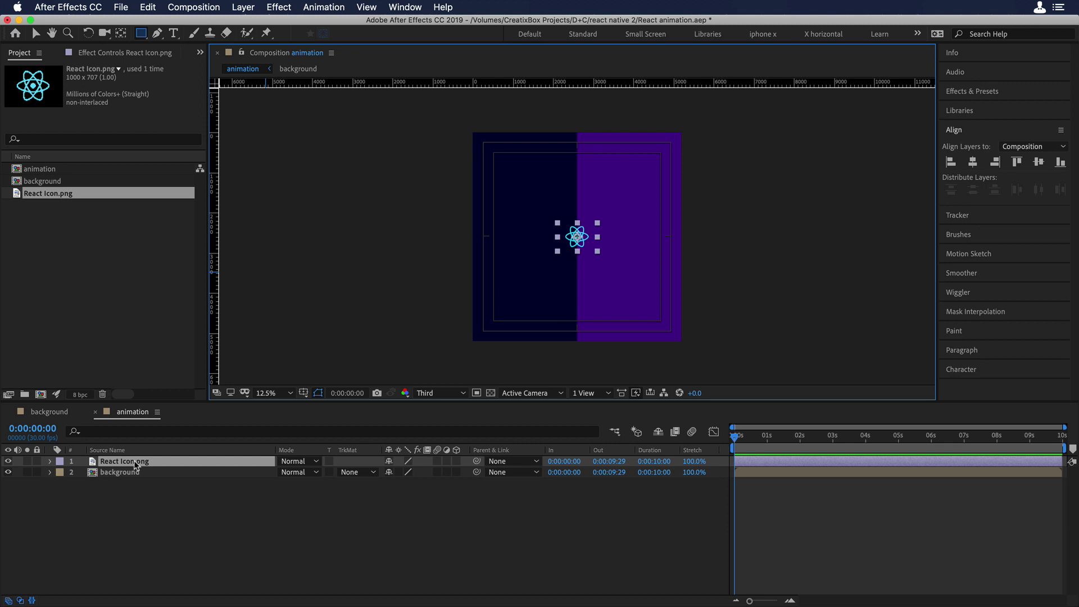
Scale the React Icon.png layer to 60%
key(s)
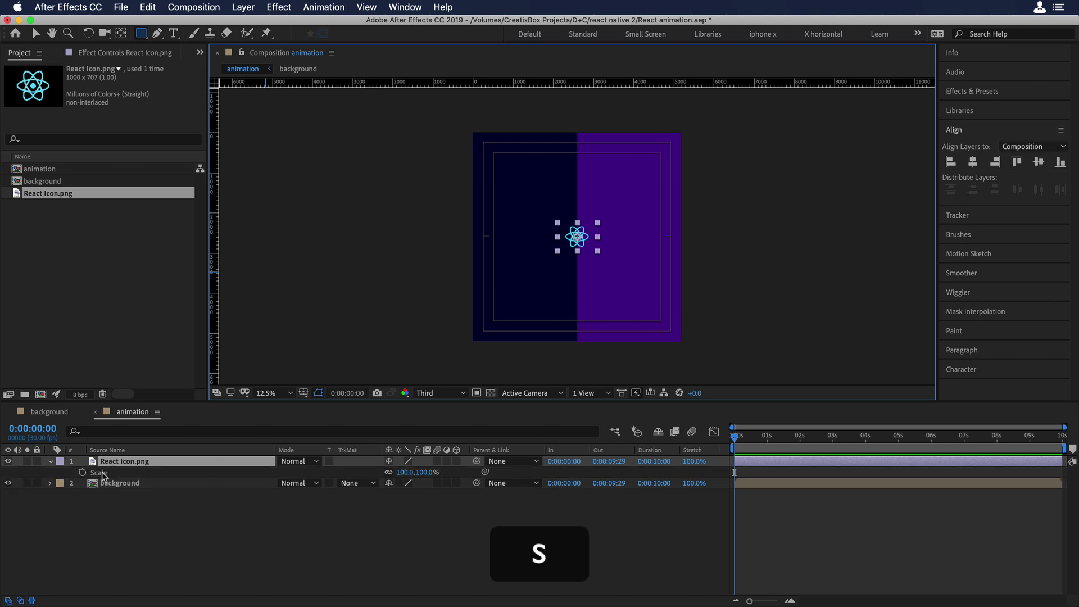
click(404, 472)
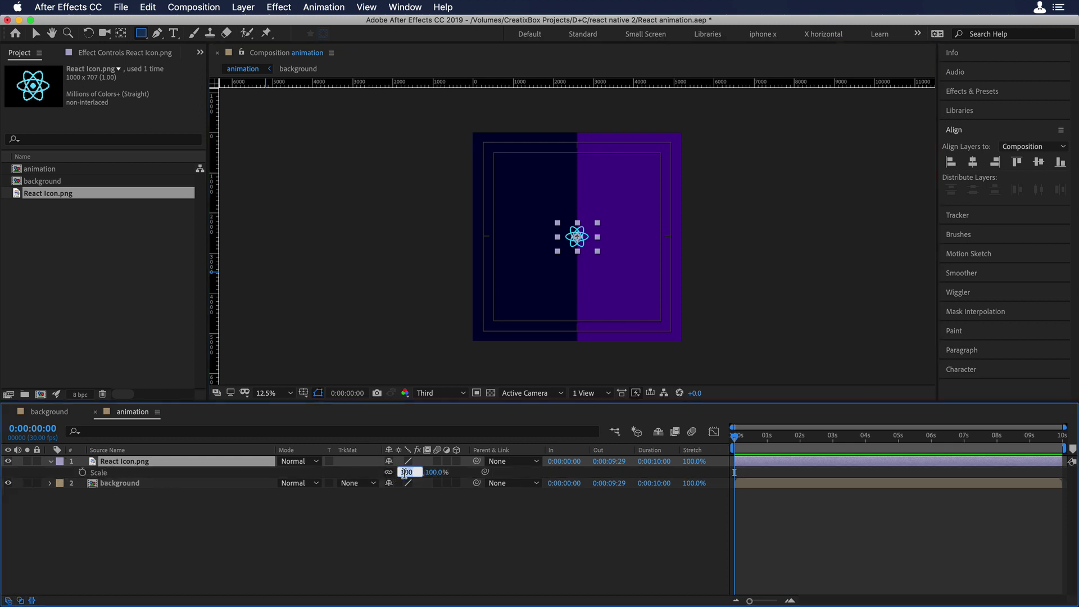
text(60)
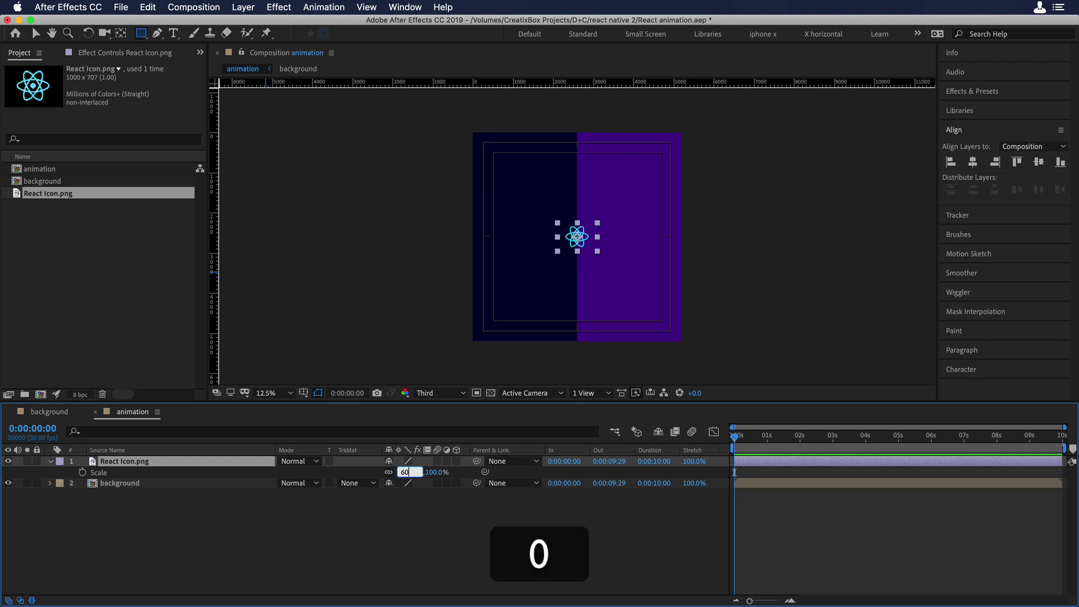
key(Return)
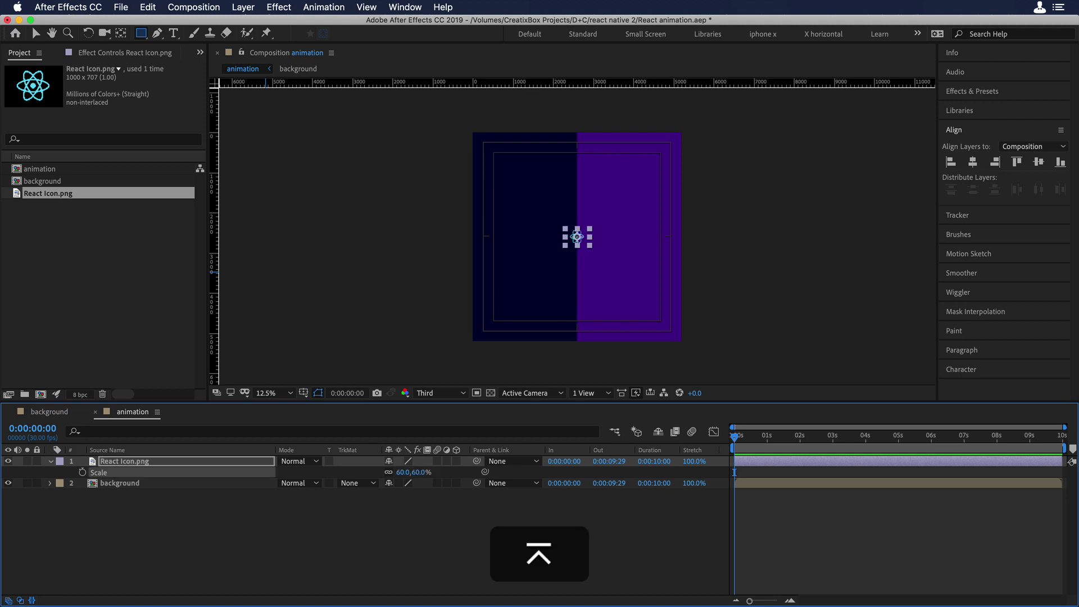
Pre-compose the React Icon.png layer as icon, leaving all attributes in the animation composition
ctrl+click(117, 466)
click(163, 550)
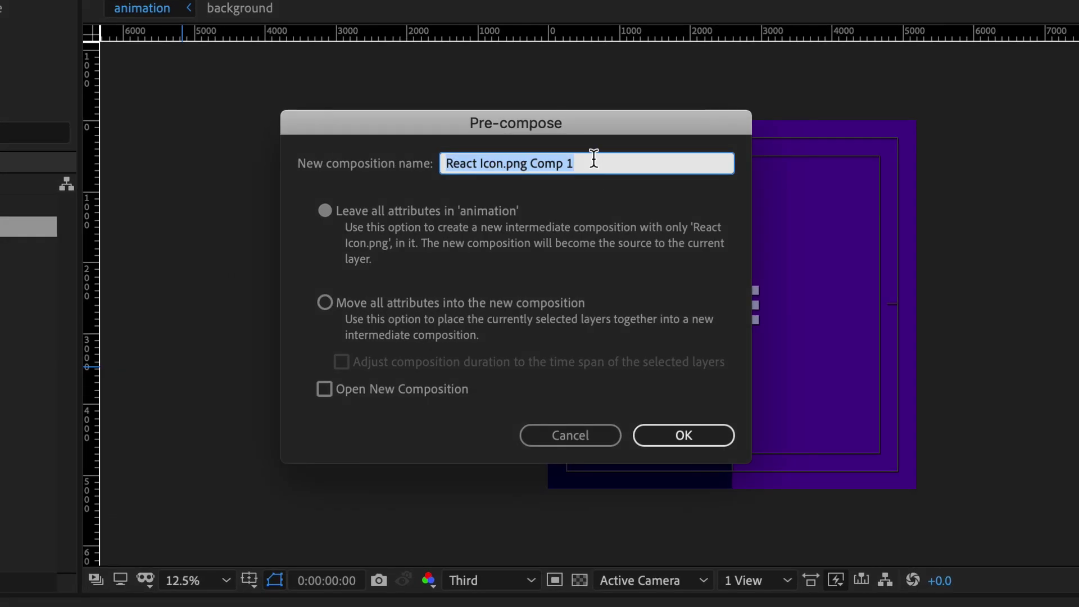
text(icon)
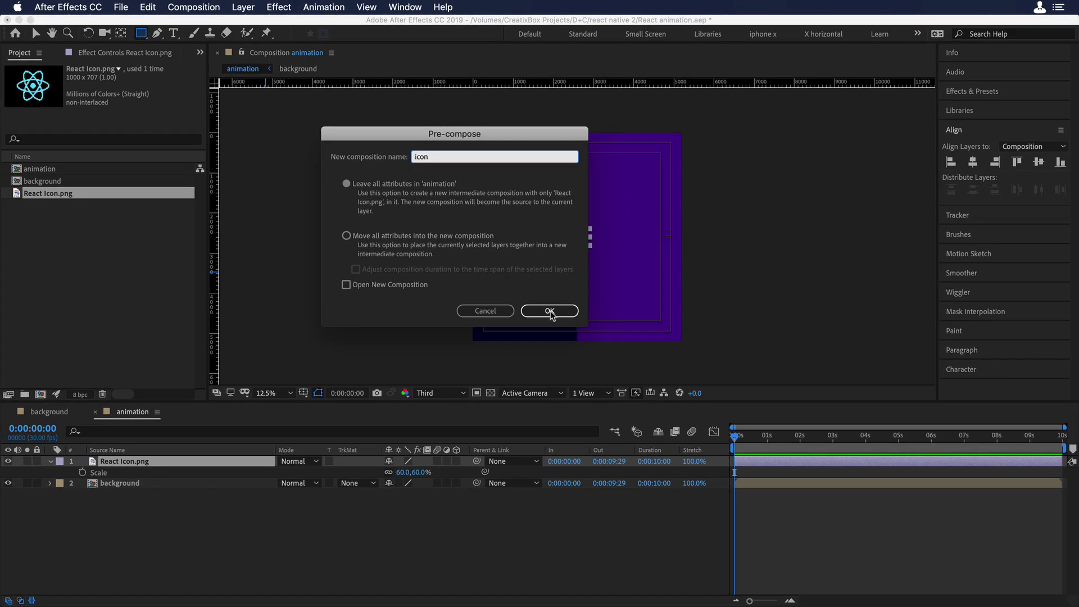
click(685, 428)
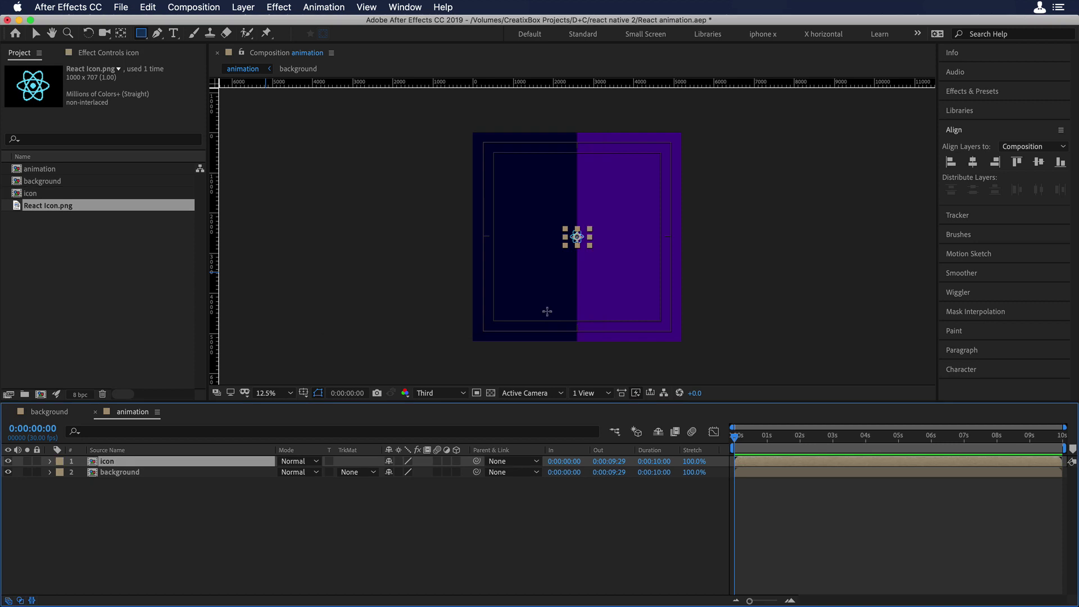
Open the icon composition and resize it to 600 × 600 px
double_click(107, 461)
scroll(582, 249, up, 6)
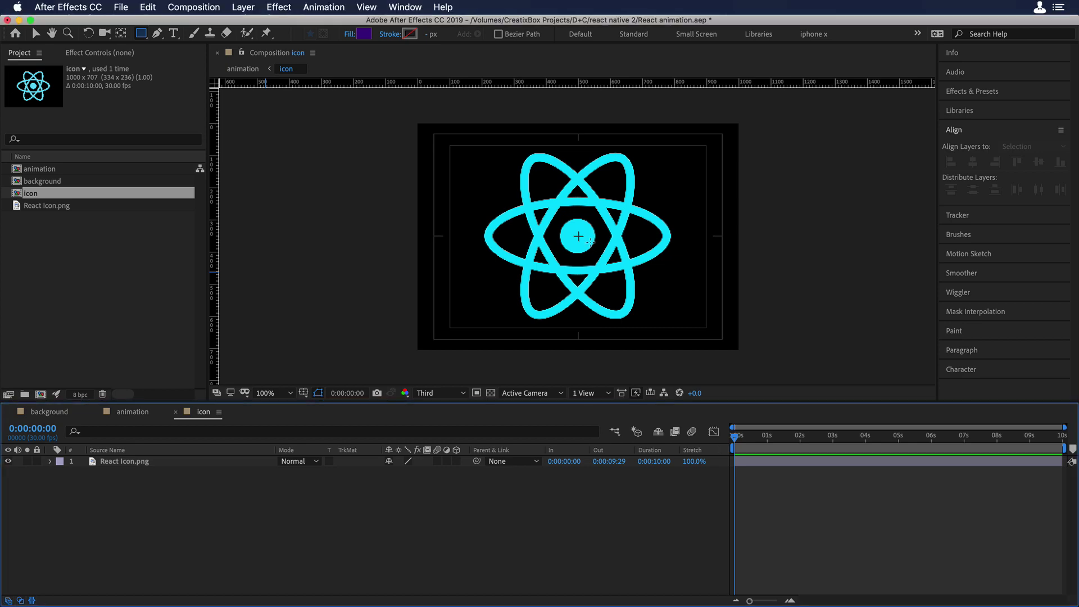
key(super+k)
click(274, 256)
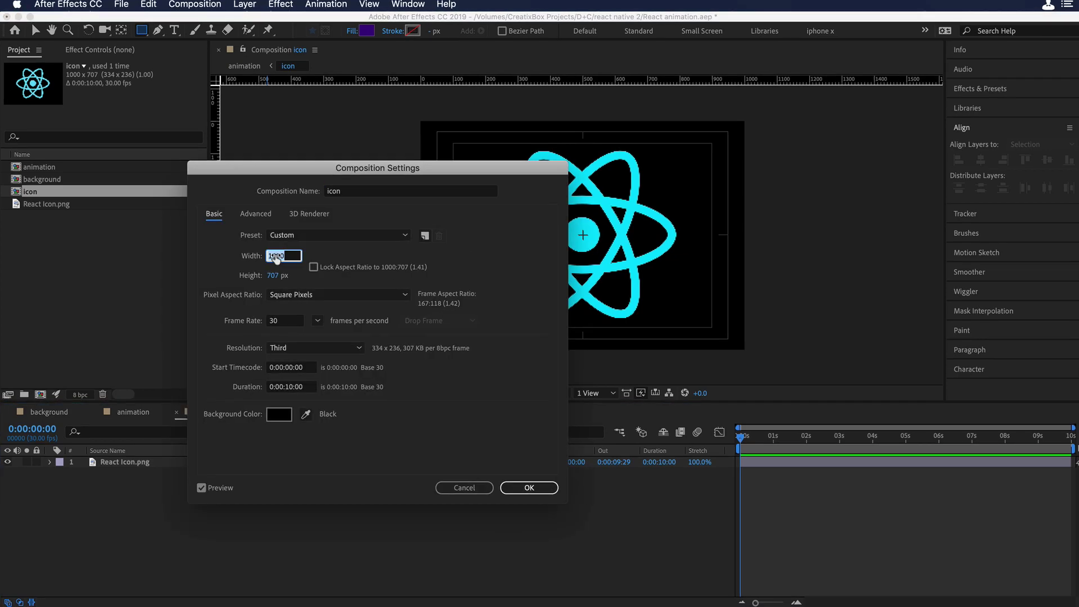
text(600)
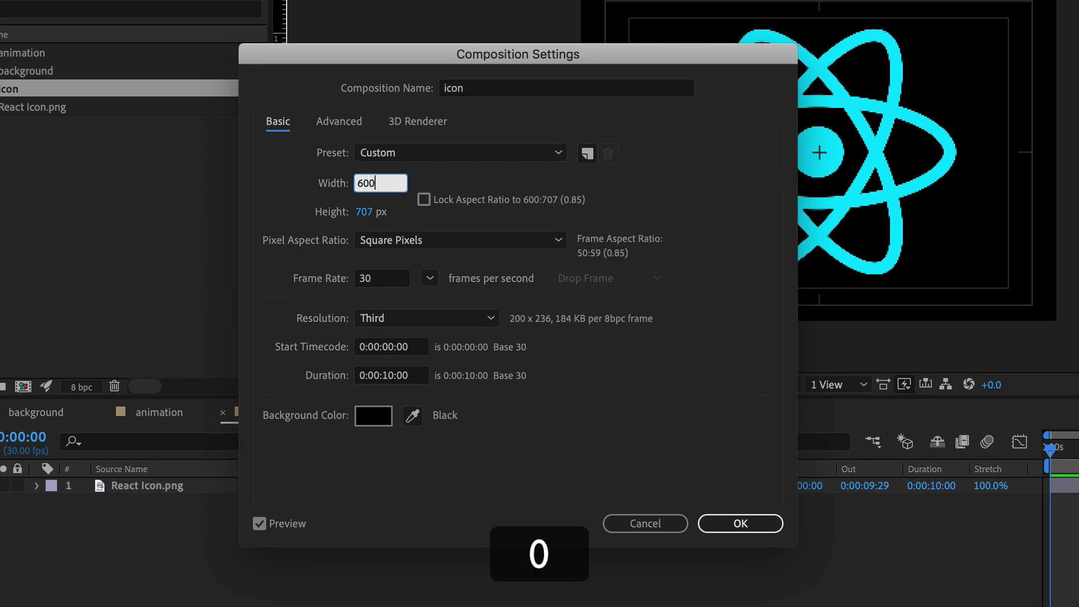
key(Tab)
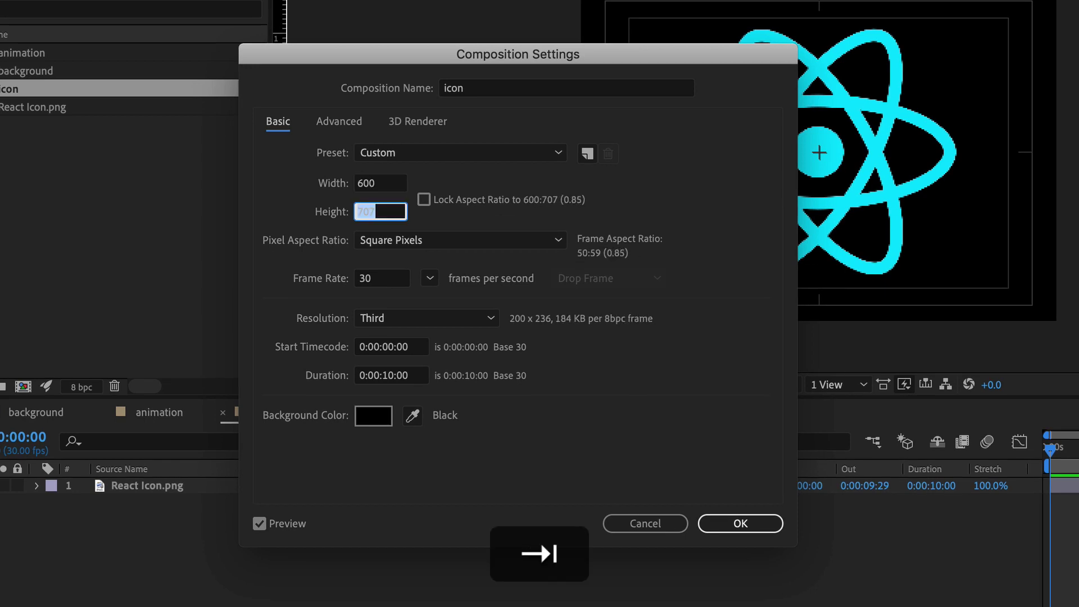
text(600)
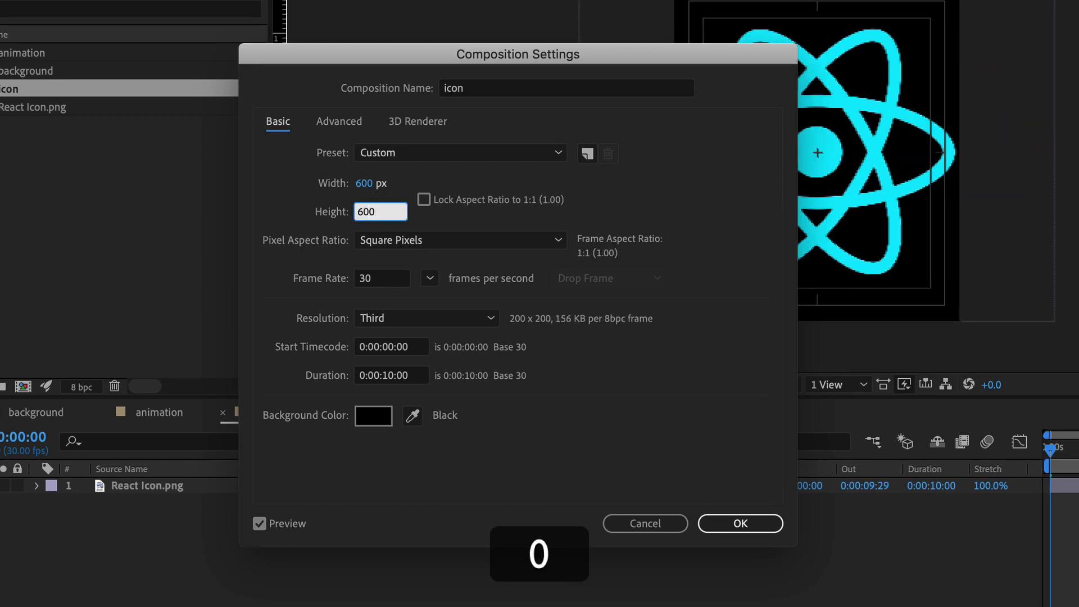
click(741, 522)
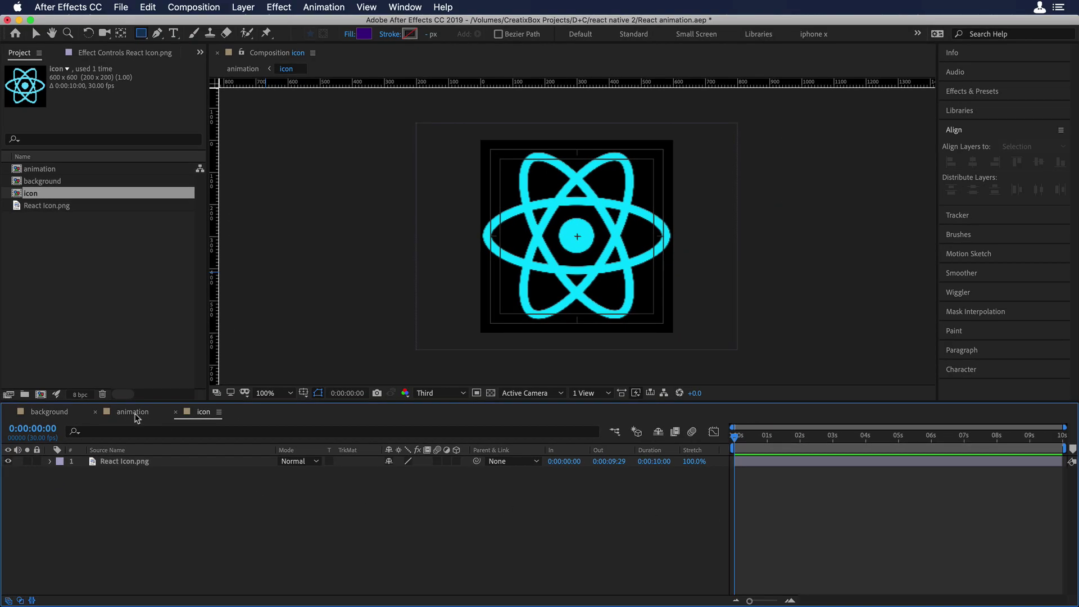
Return to the animation composition and set up the Ellipse tool with no fill and a solid-colour stroke, with no layer selected
click(154, 419)
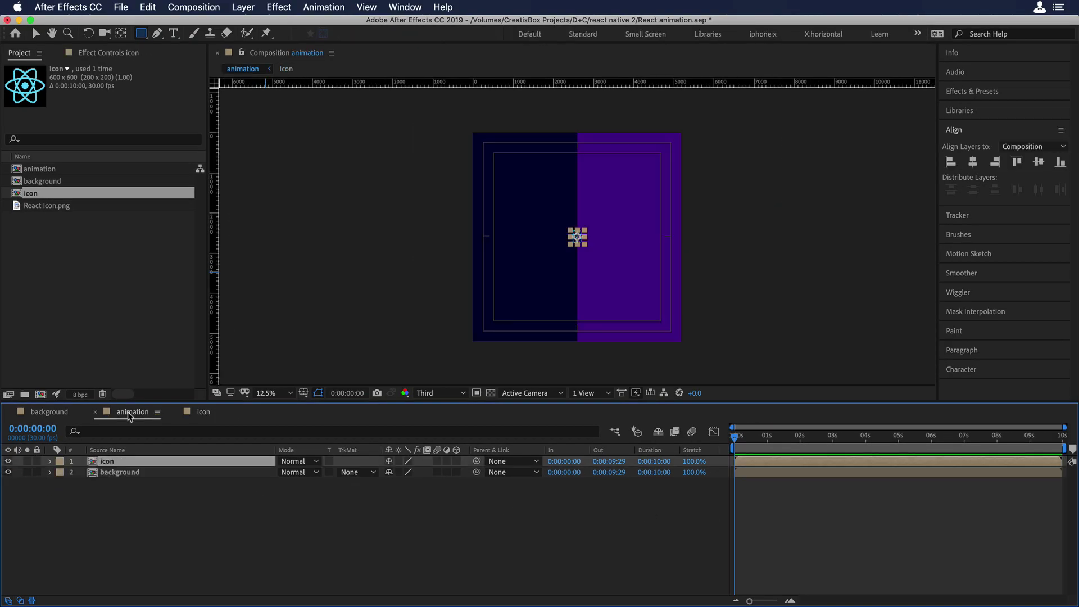
scroll(583, 211, up, 4)
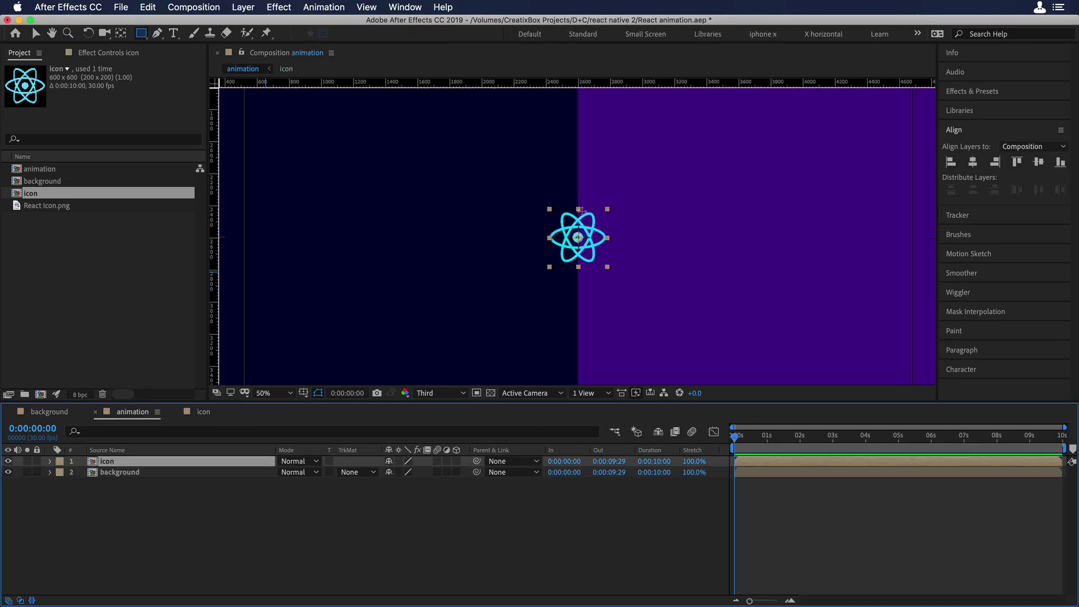
scroll(583, 211, up, 2)
click(371, 541)
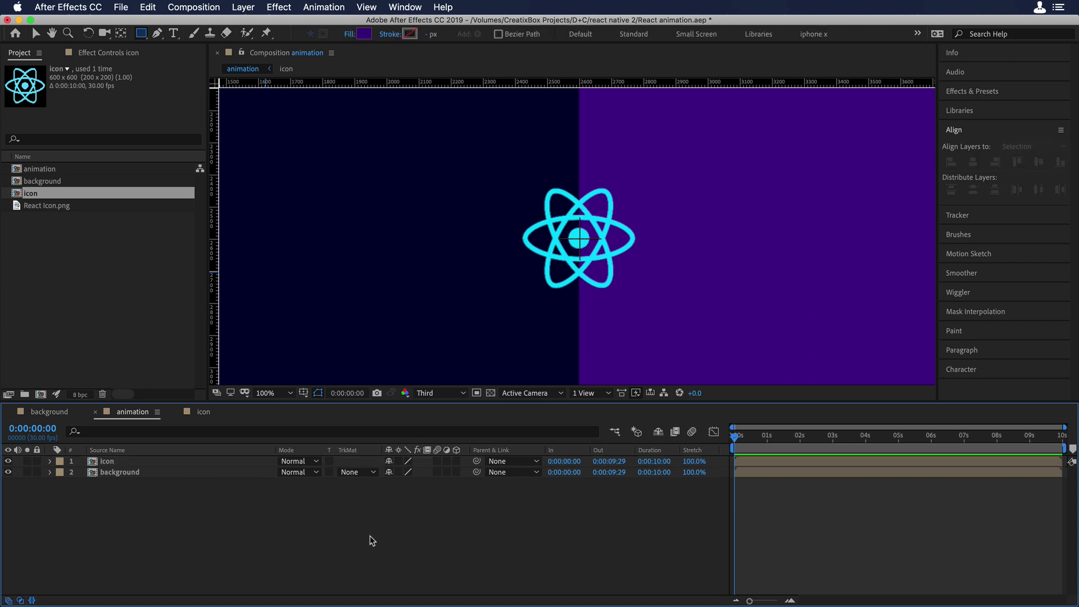
click(141, 35)
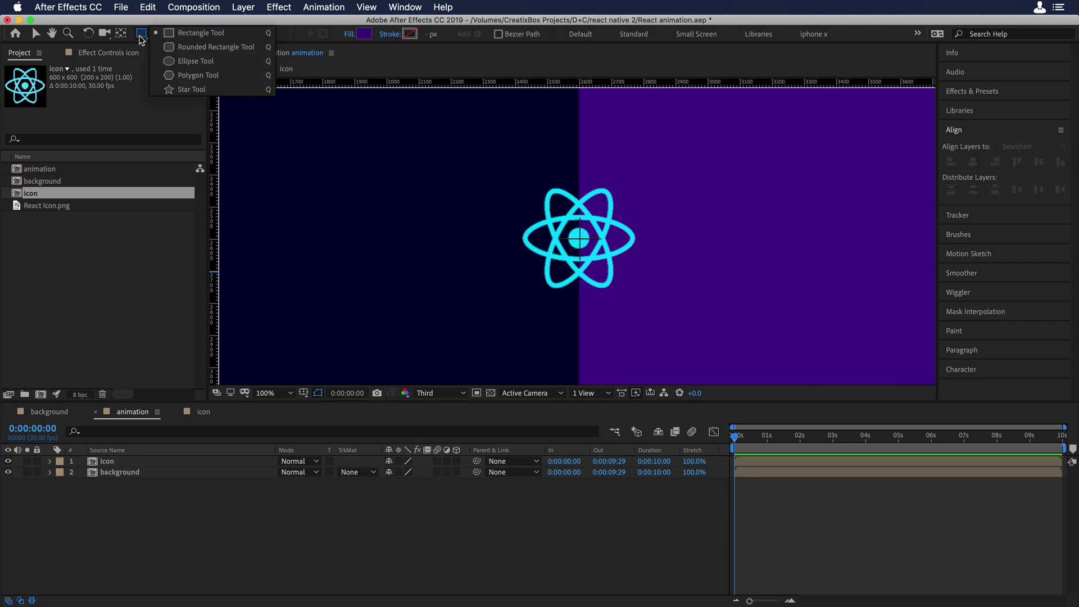
click(183, 62)
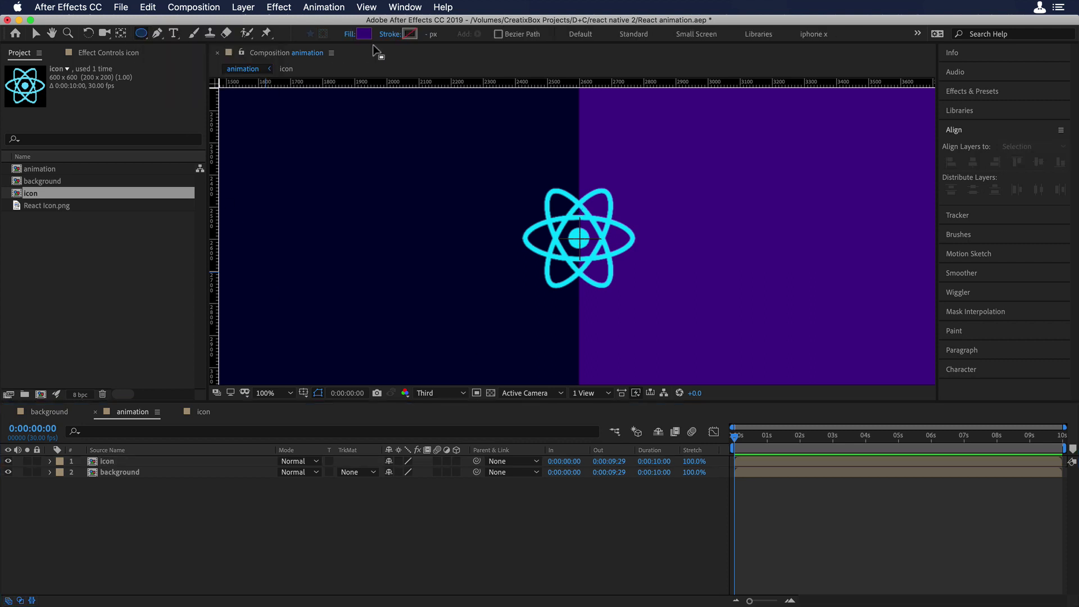
click(349, 33)
click(495, 169)
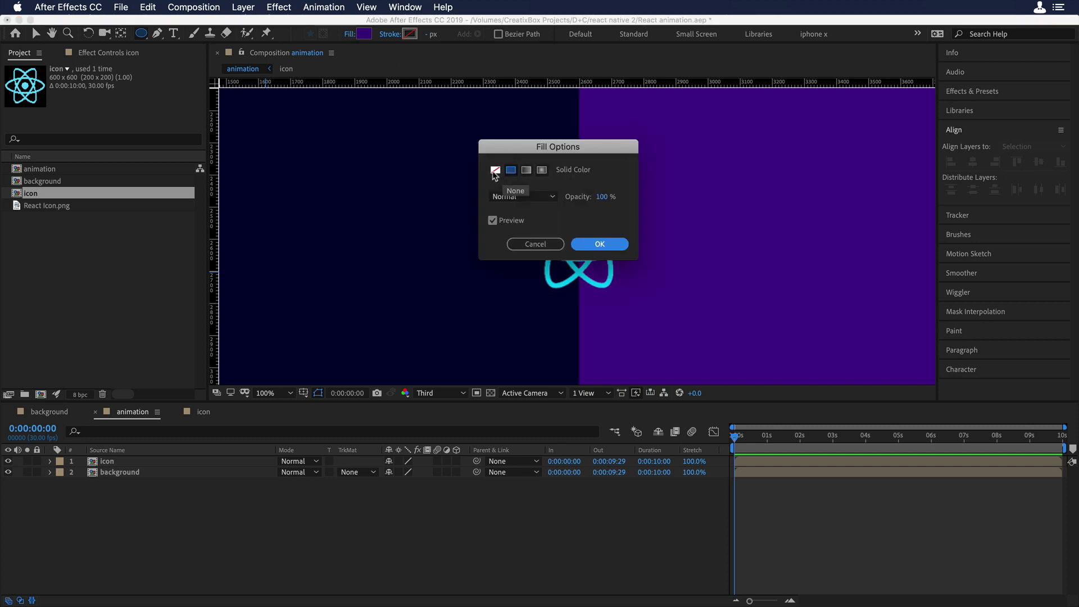
click(591, 243)
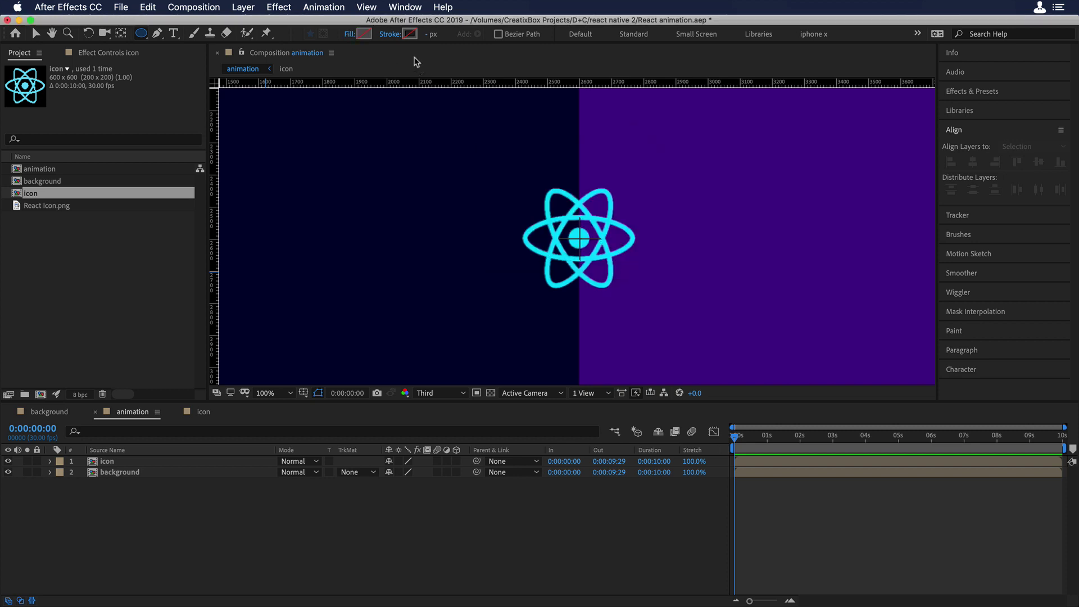
click(393, 35)
click(511, 169)
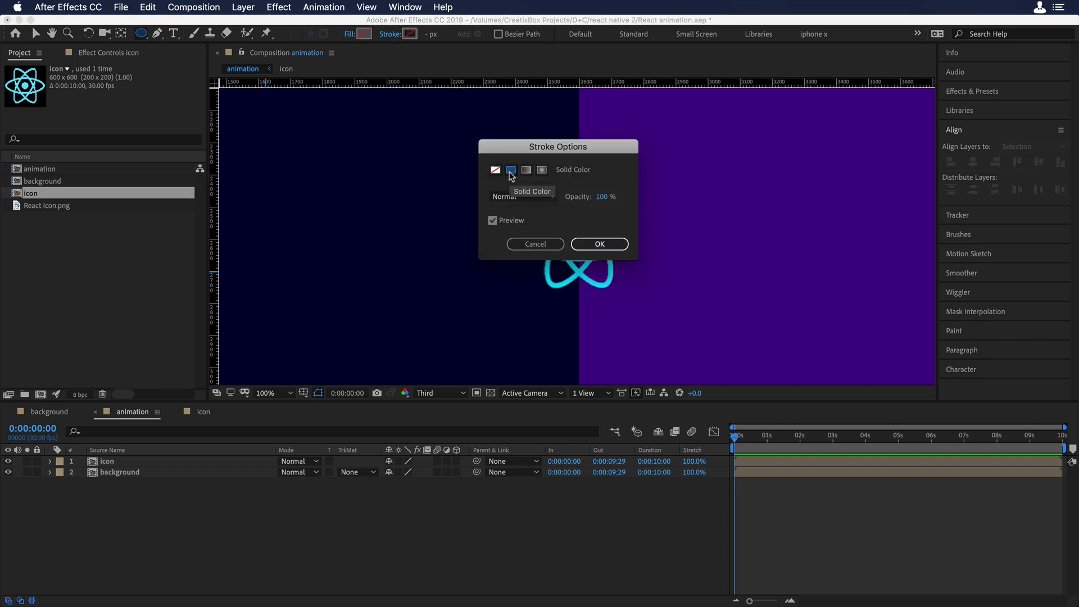
click(595, 244)
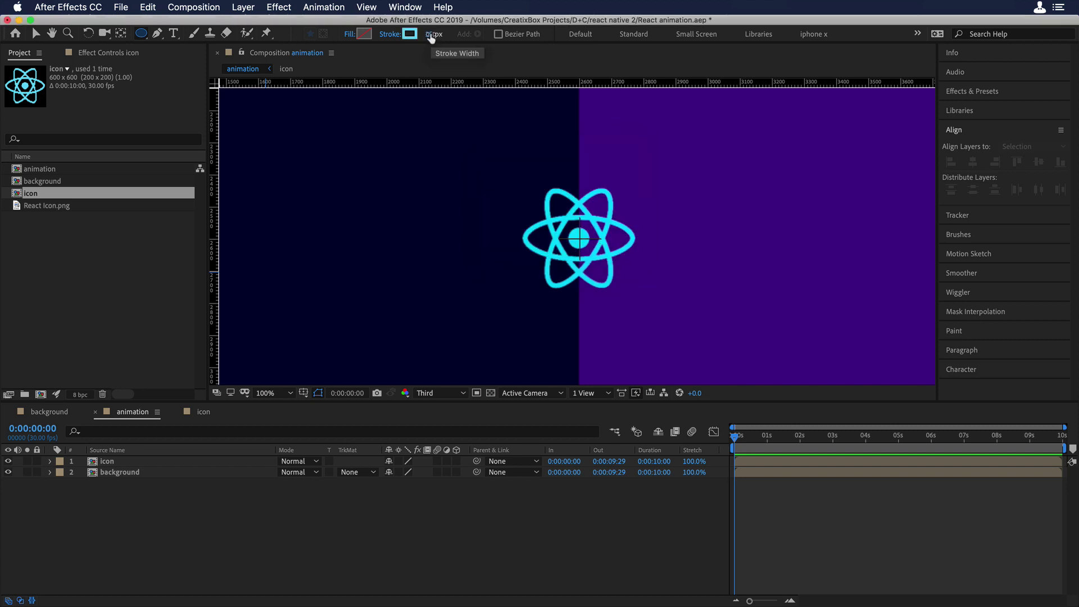
Draw a circle about 420 px wide with a 4 px stroke around the React icon and centre it in the composition
mouse_move(507, 175)
mouse_down()
mouse_move(634, 302)
mouse_move(640, 260)
mouse_up()
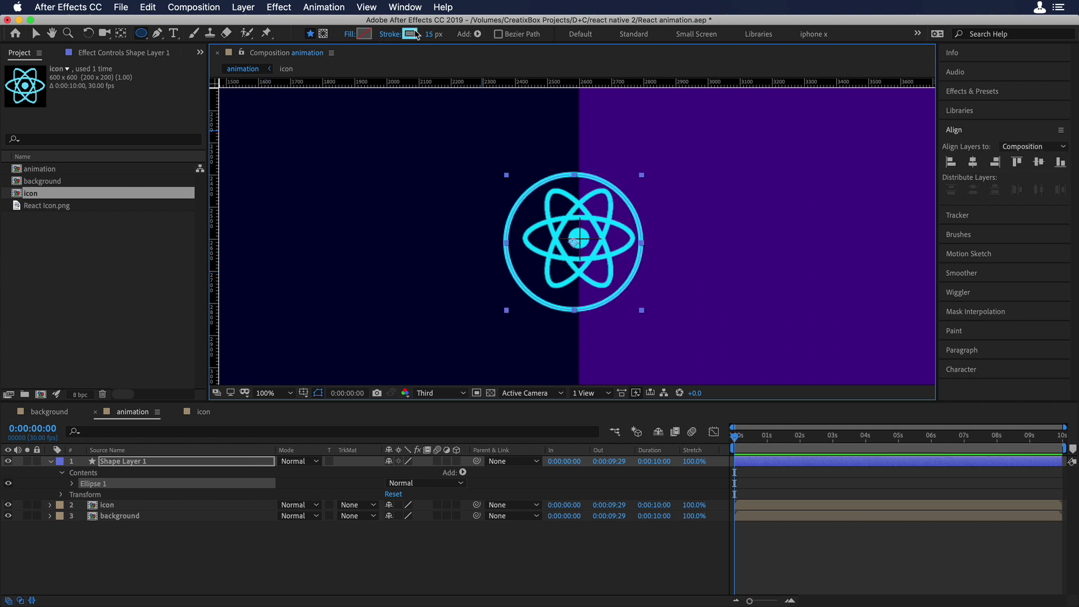
click(431, 35)
text(4)
key(Return)
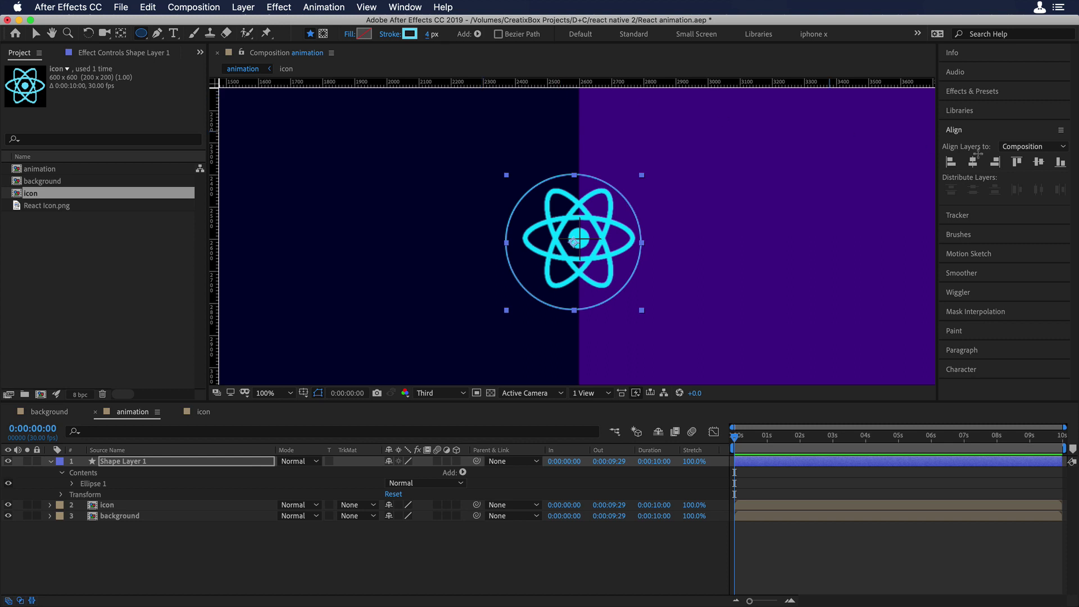
click(973, 163)
click(1038, 162)
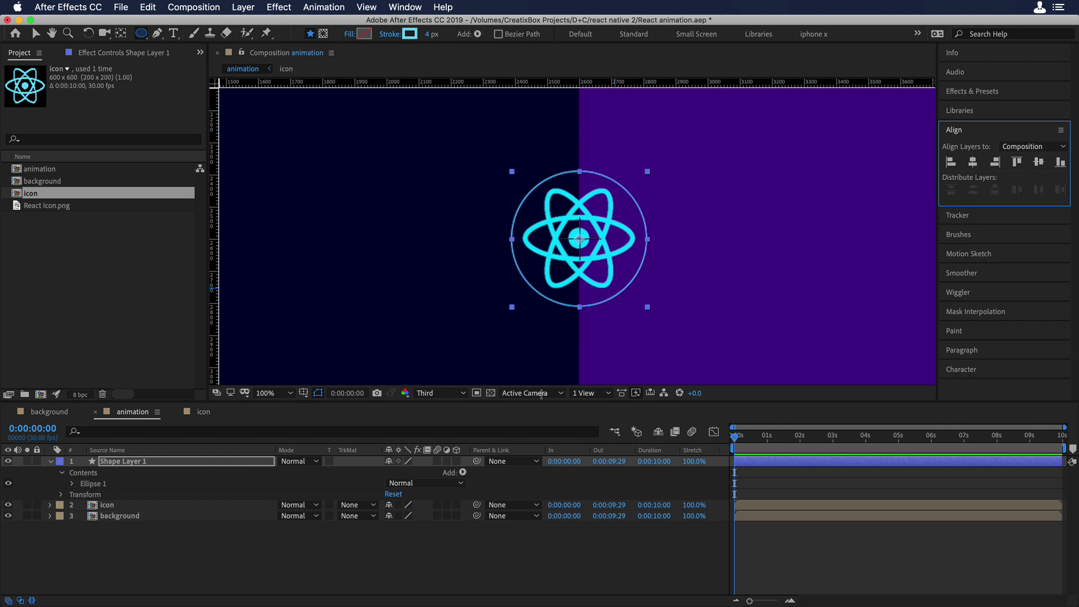
Draw a smaller circle about 170 px wide as a new shape layer on the purple half, beside the icon
click(437, 566)
drag(706, 202, 761, 246)
key(v)
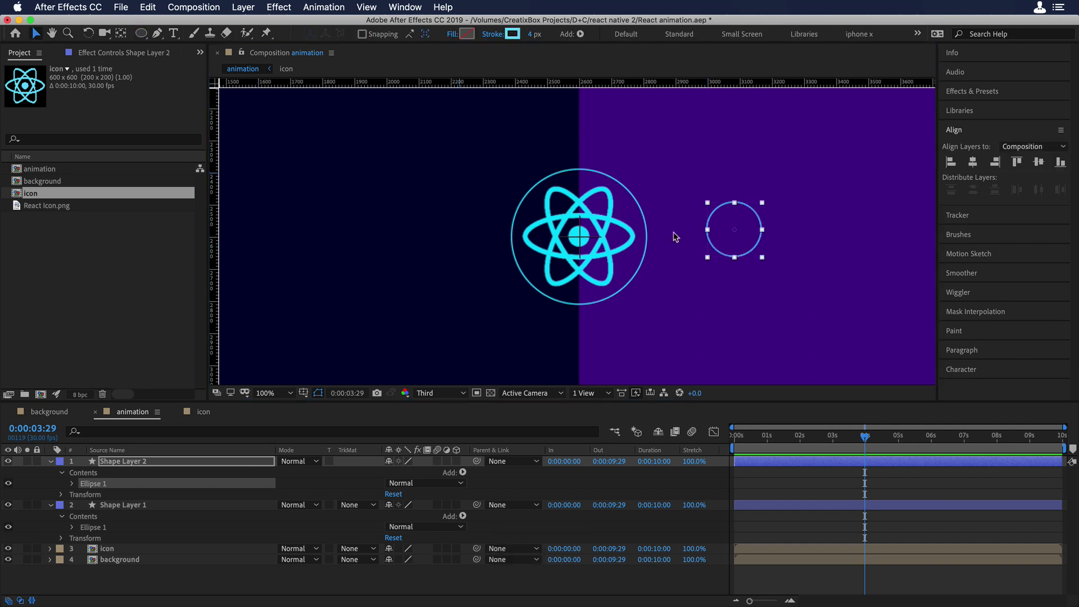
Line the small circle up against the right edge of the large circle and move it straight up into the empty purple area
key(period)
key(space)
drag(757, 228, 621, 233)
drag(745, 229, 629, 241)
scroll(574, 239, up, 4)
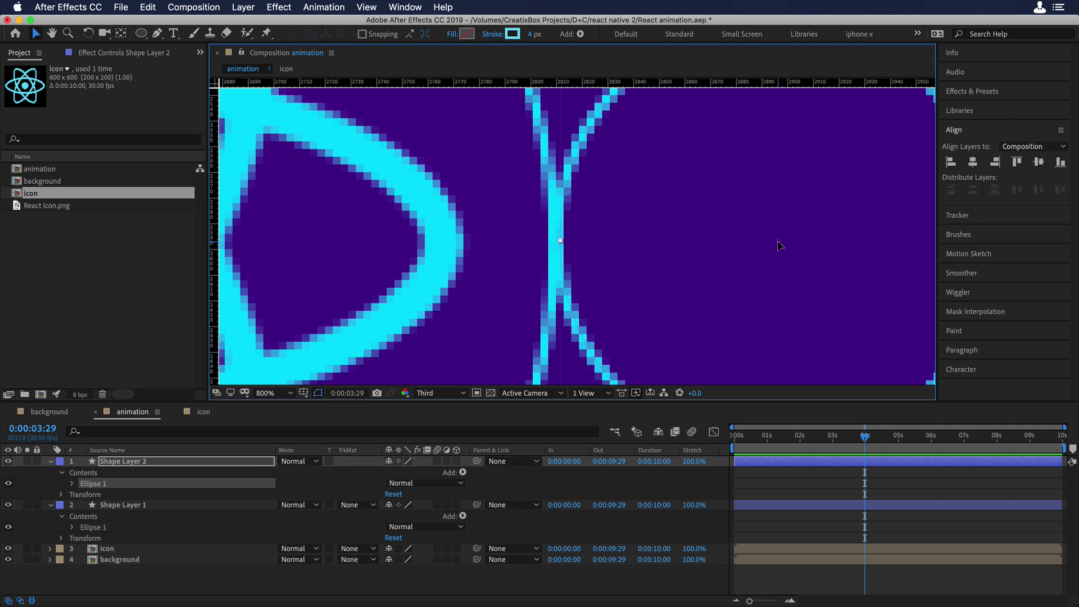
key(Left)
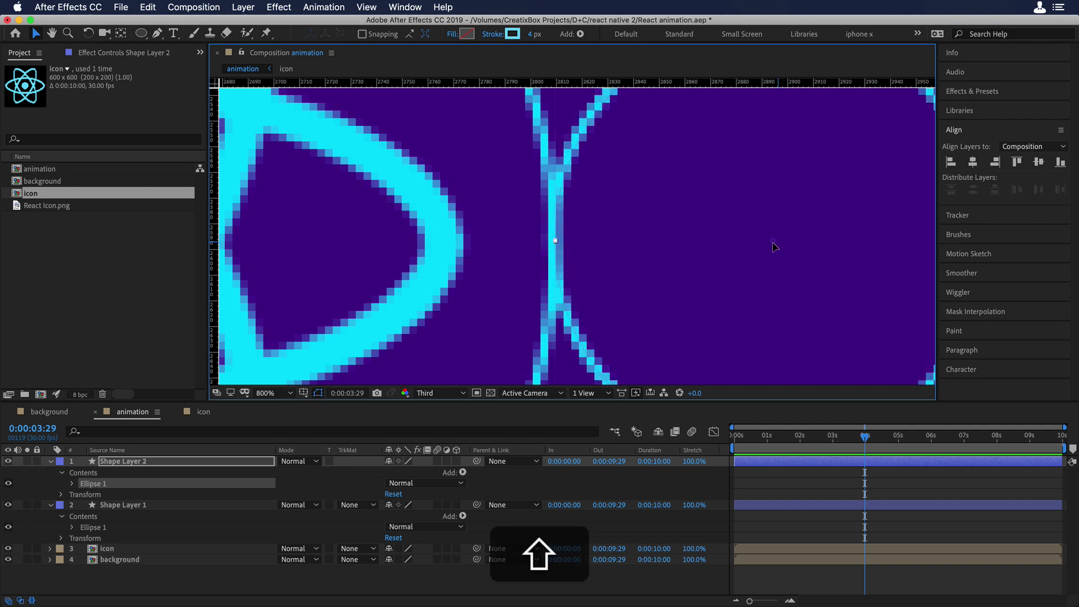
scroll(773, 246, down, 10)
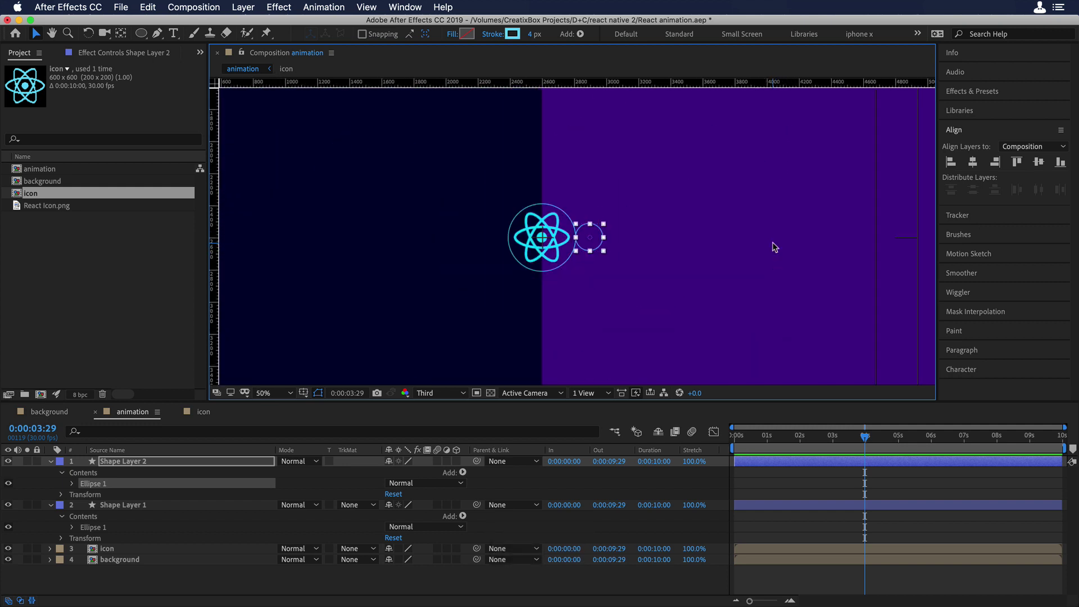
drag(586, 241, 588, 170)
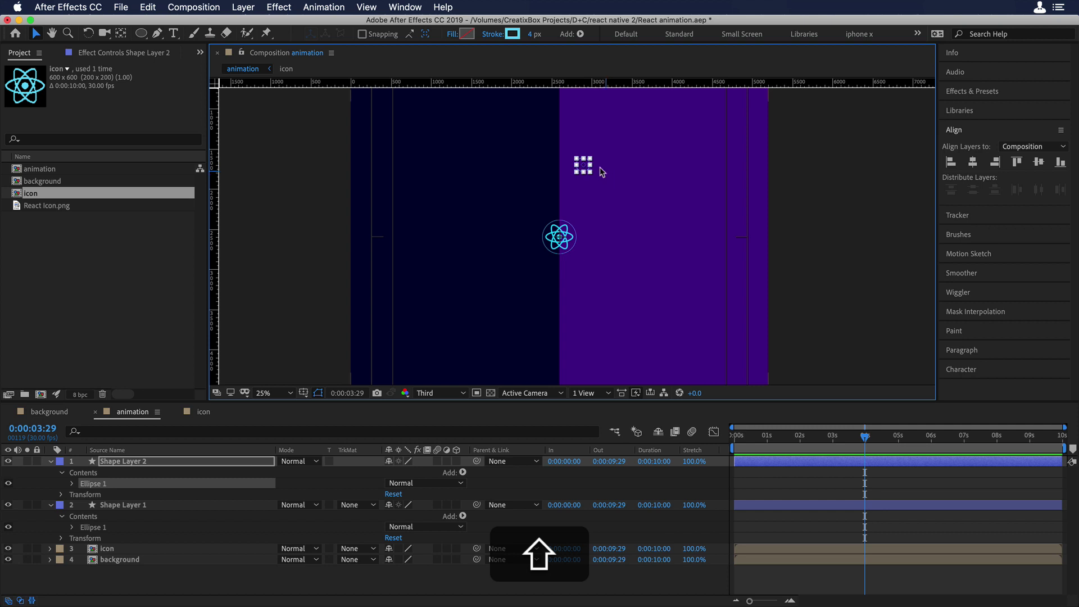
Switch to the Pen tool and set the small circle's stroke colour to #610000
key(period)
key(period)
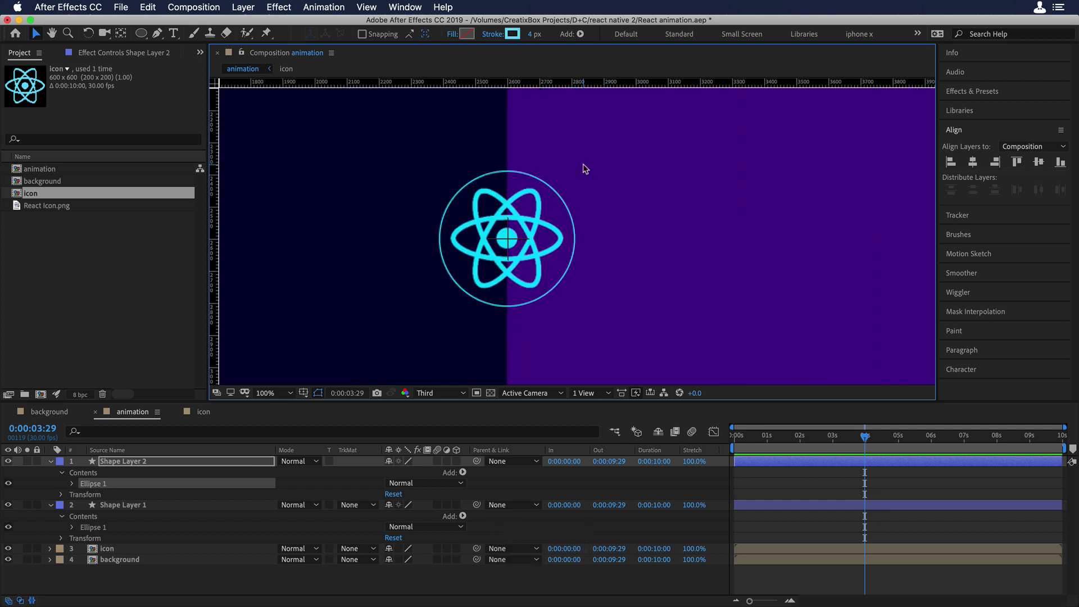
key(h)
drag(587, 150, 584, 300)
key(period)
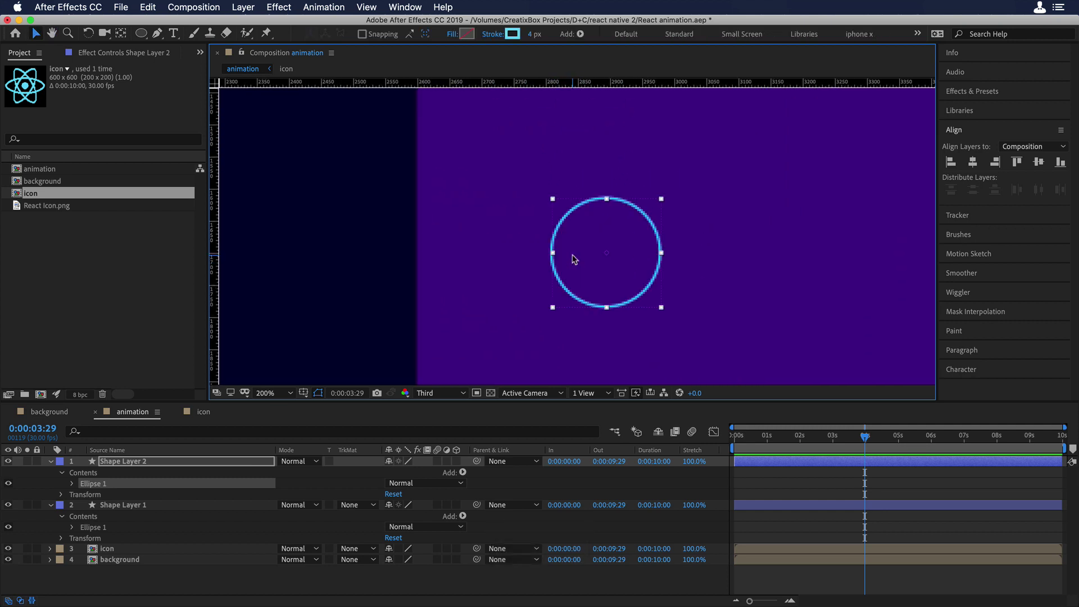
key(v)
key(period)
key(space)
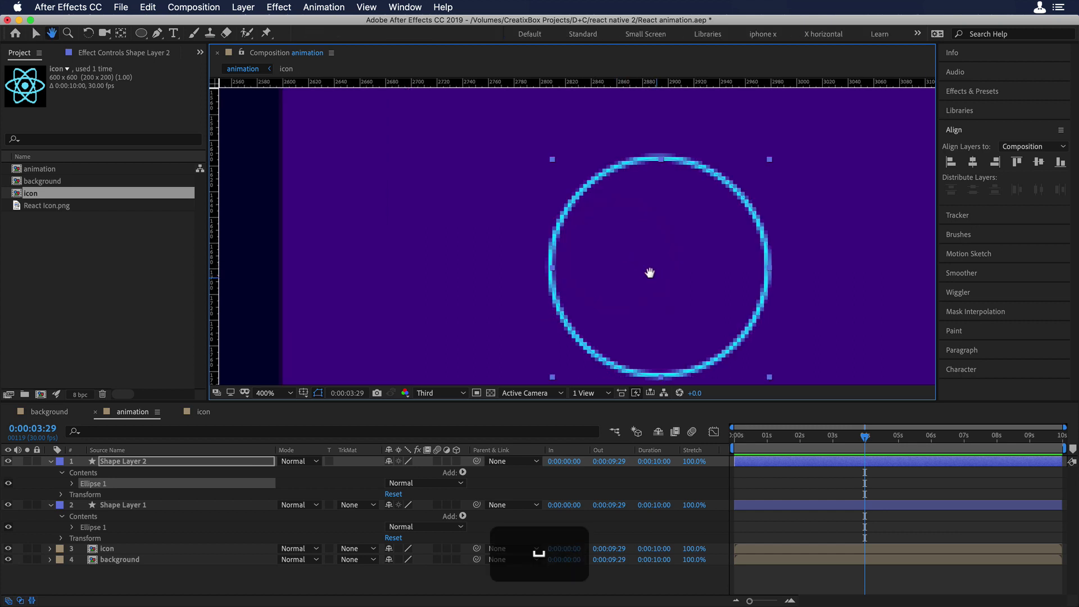
drag(650, 272, 614, 253)
click(155, 34)
click(410, 33)
drag(414, 366, 323, 393)
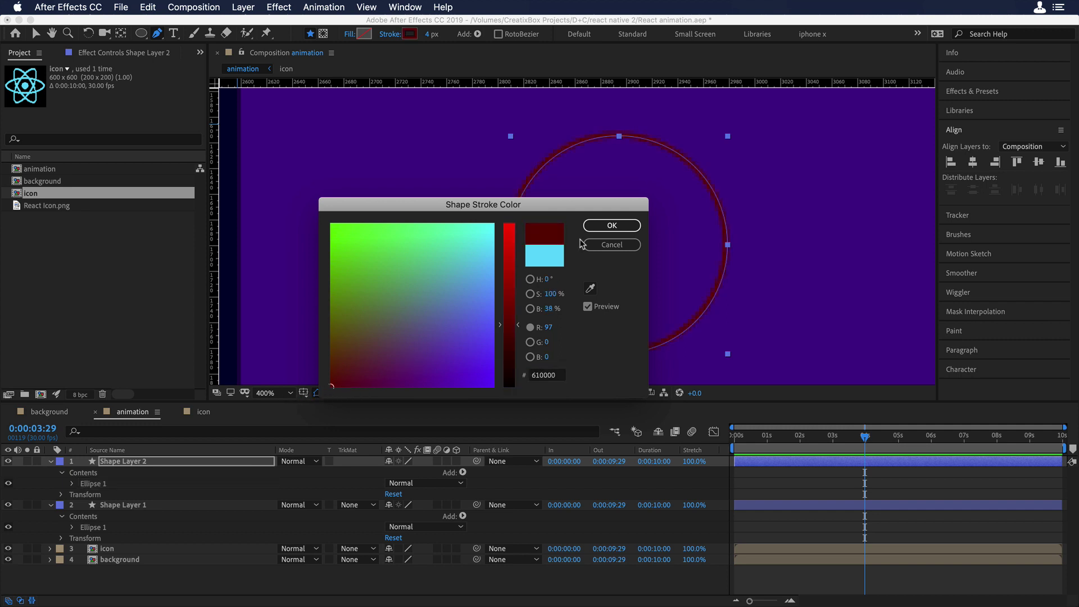
click(602, 226)
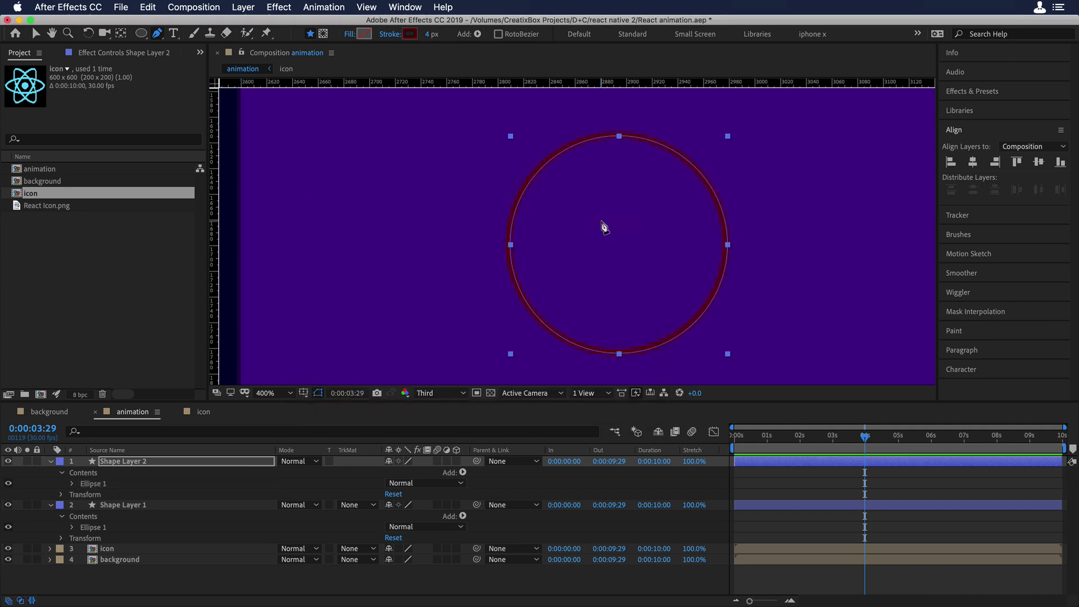
Deselect the small circle and set the stroke colour for new shapes to #61DAFB
click(421, 592)
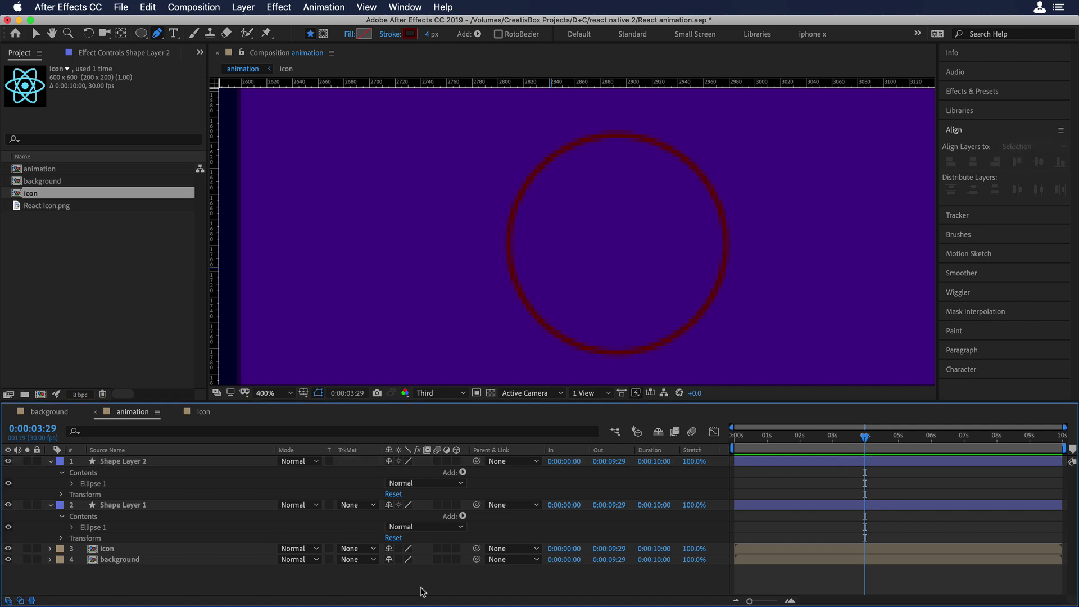
key(comma)
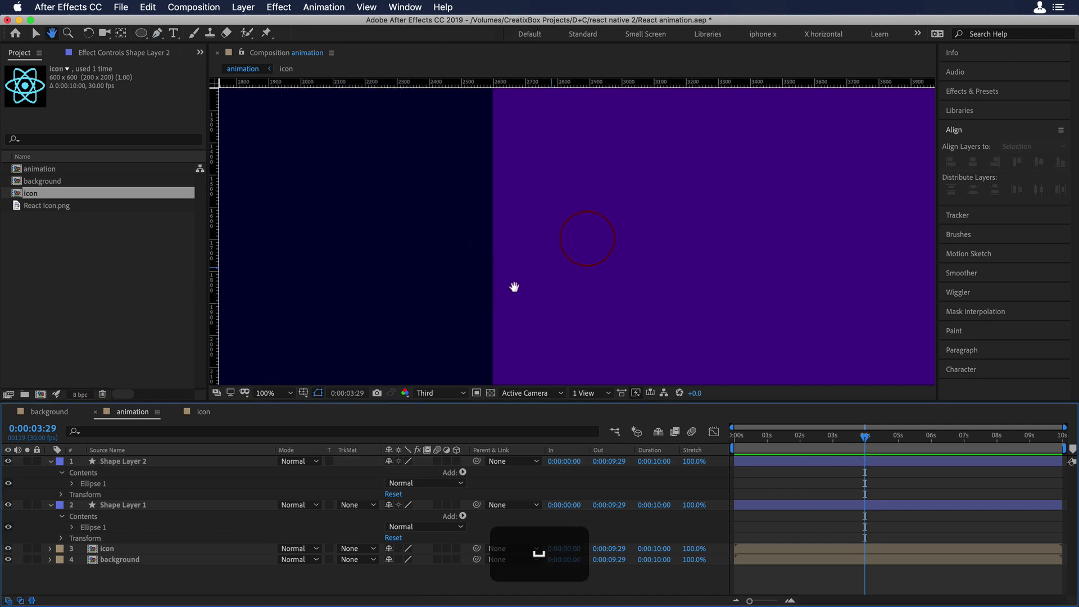
key(comma)
click(409, 34)
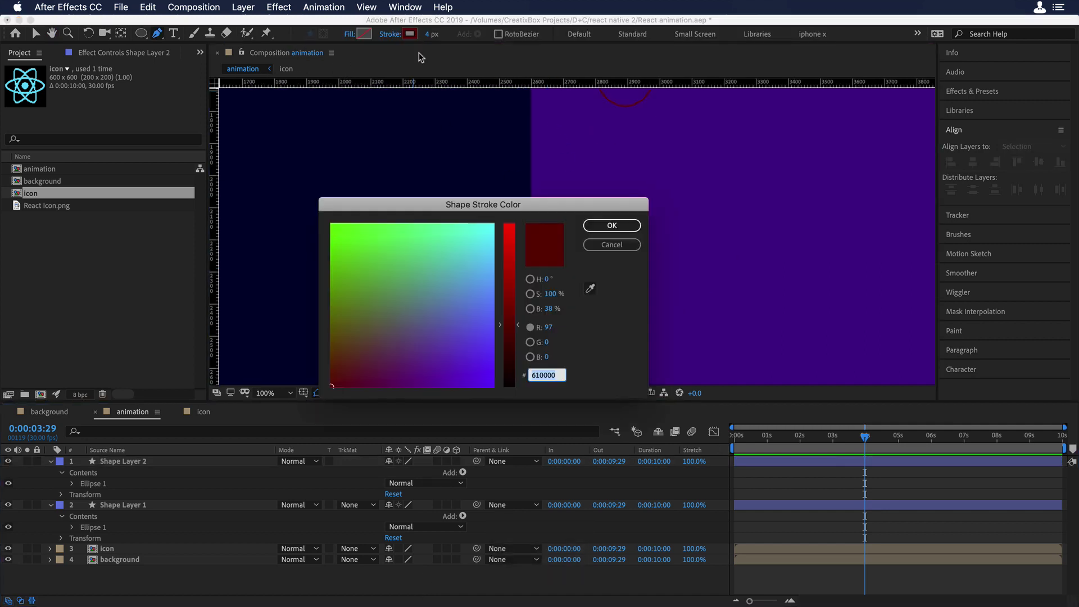
click(590, 290)
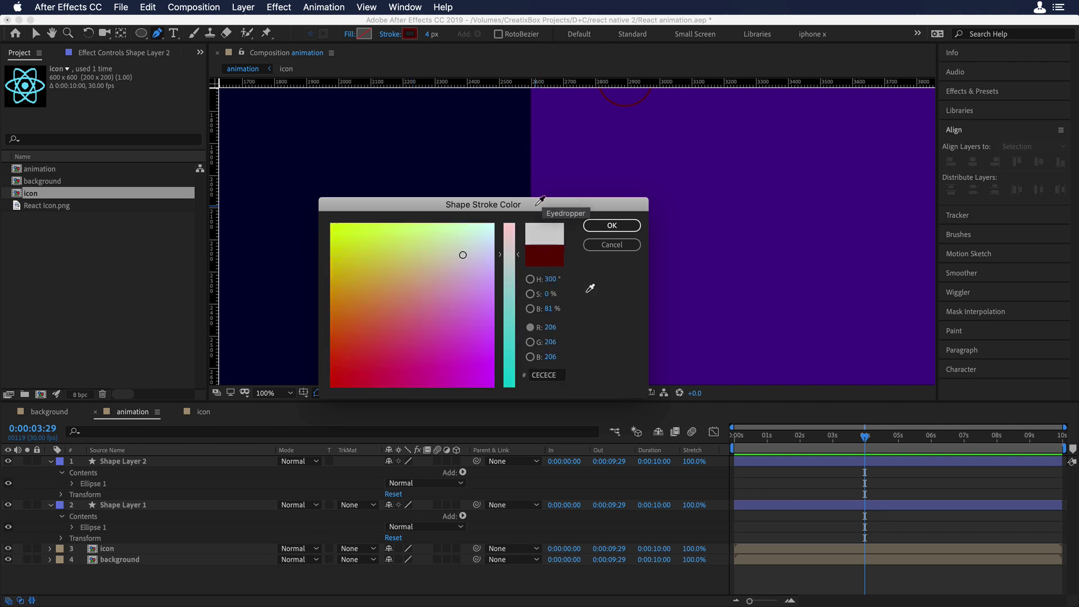
key(Escape)
drag(586, 210, 872, 194)
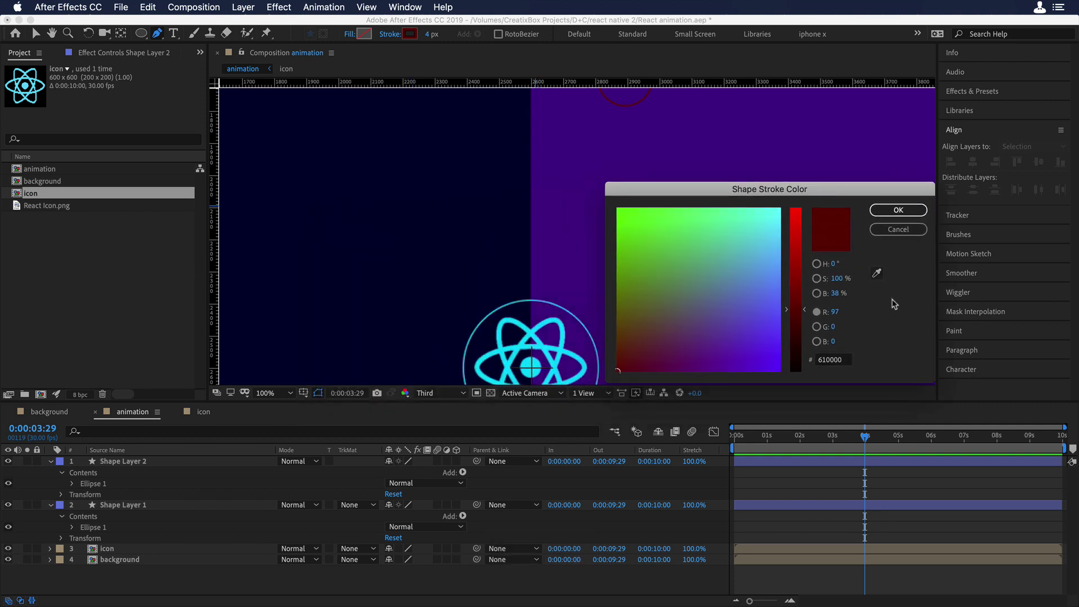
text(61DAFB)
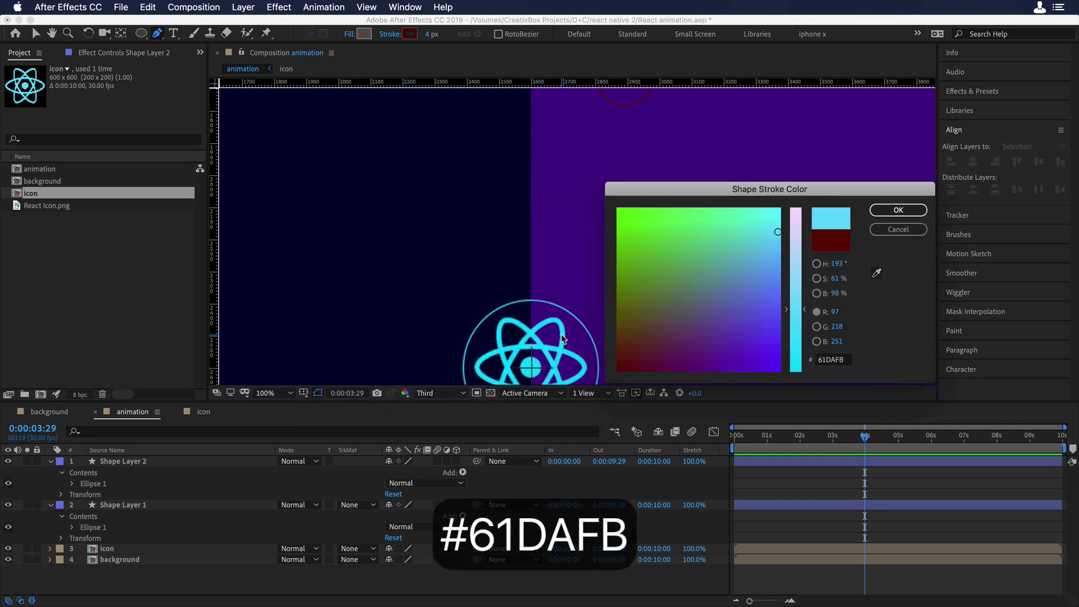
click(898, 210)
Trace the small circle's upper half as a new Pen path from its right edge over the top to its left edge
key(h)
key(period)
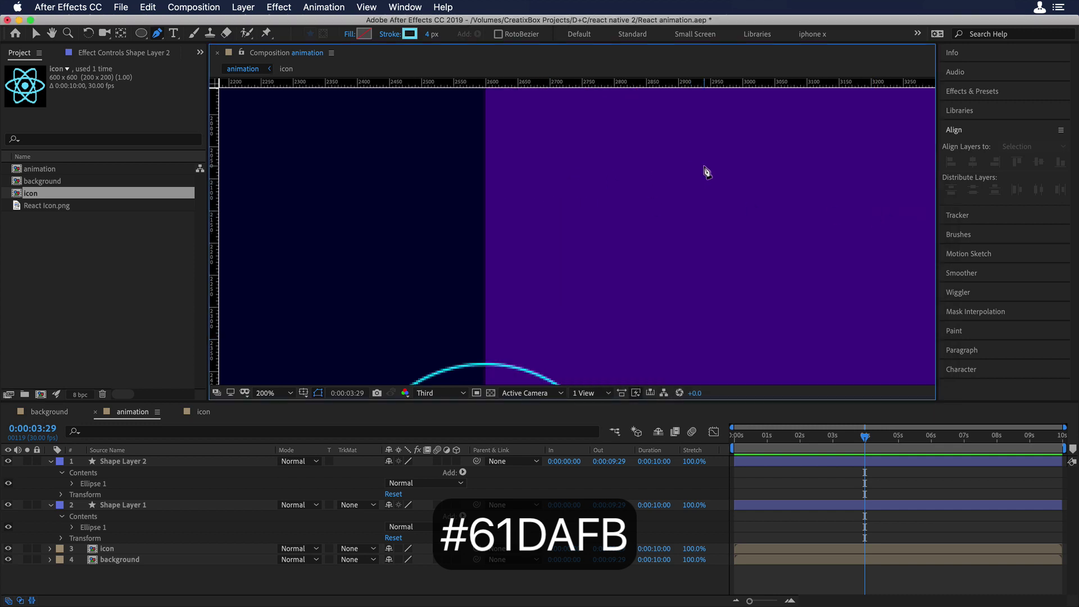
scroll(646, 281, up, 2)
scroll(646, 281, up, 3)
scroll(639, 251, up, 2)
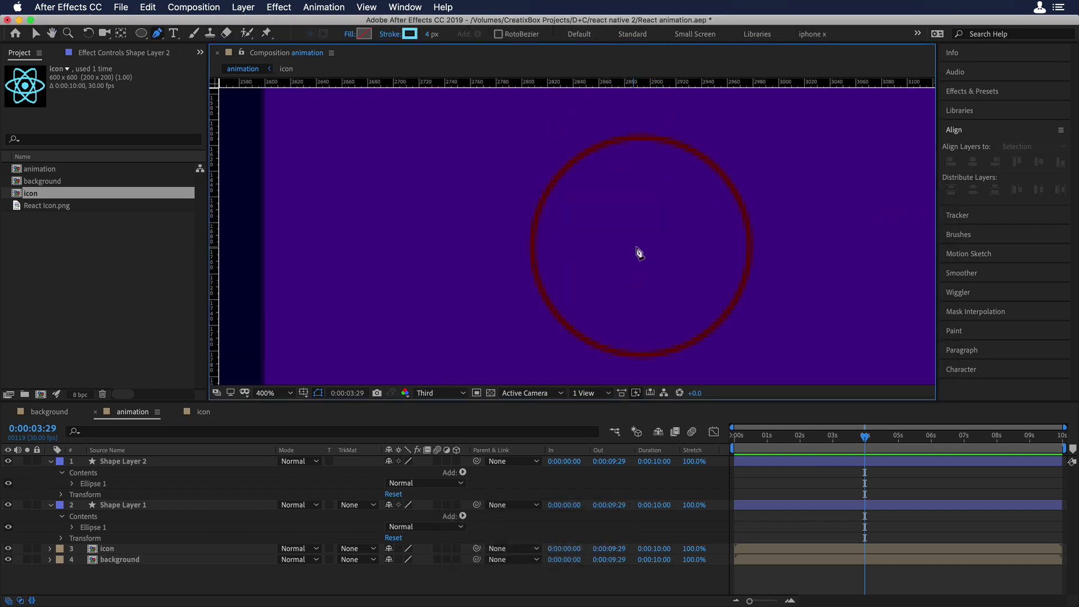
drag(672, 247, 633, 255)
key(g)
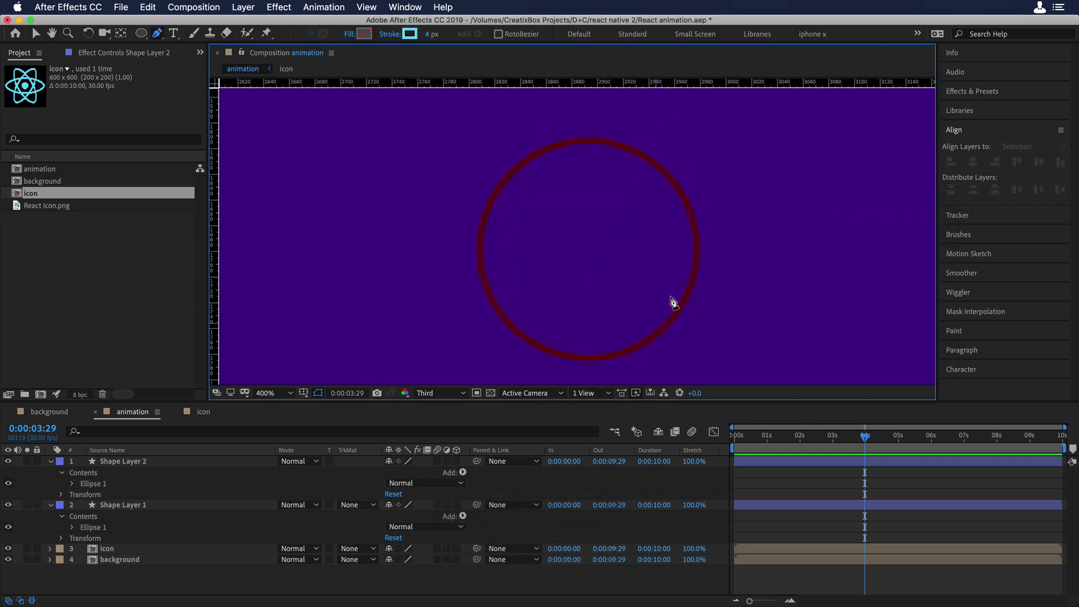
click(696, 249)
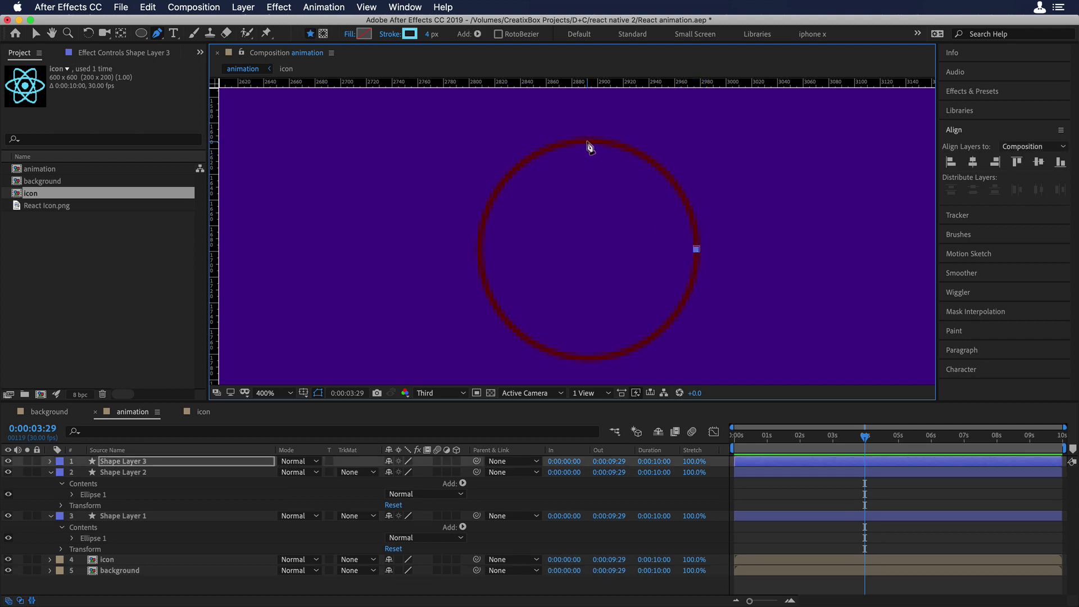
drag(588, 141, 480, 145)
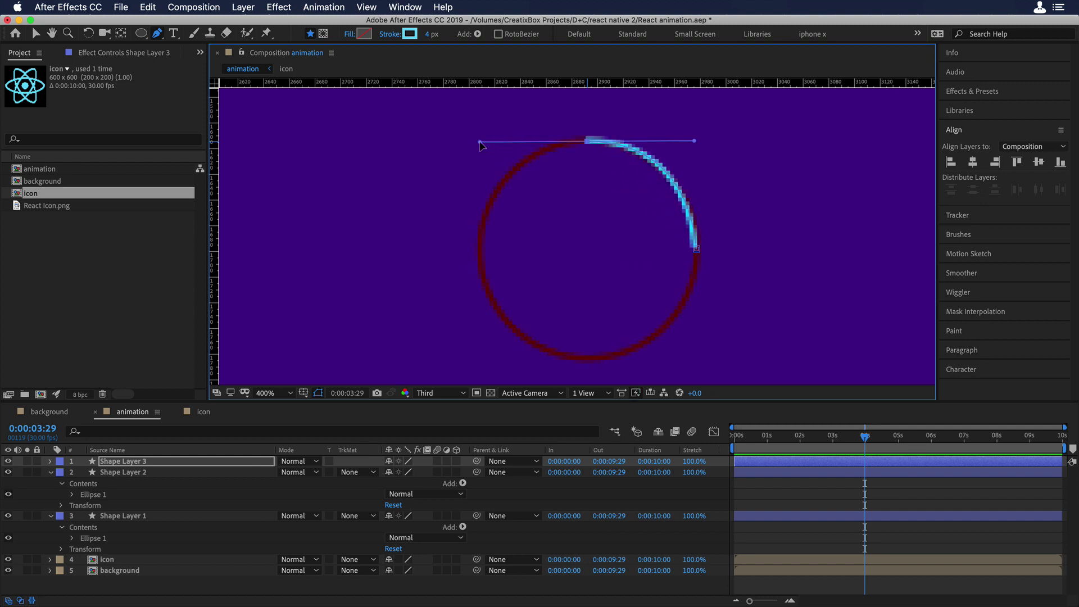
click(480, 251)
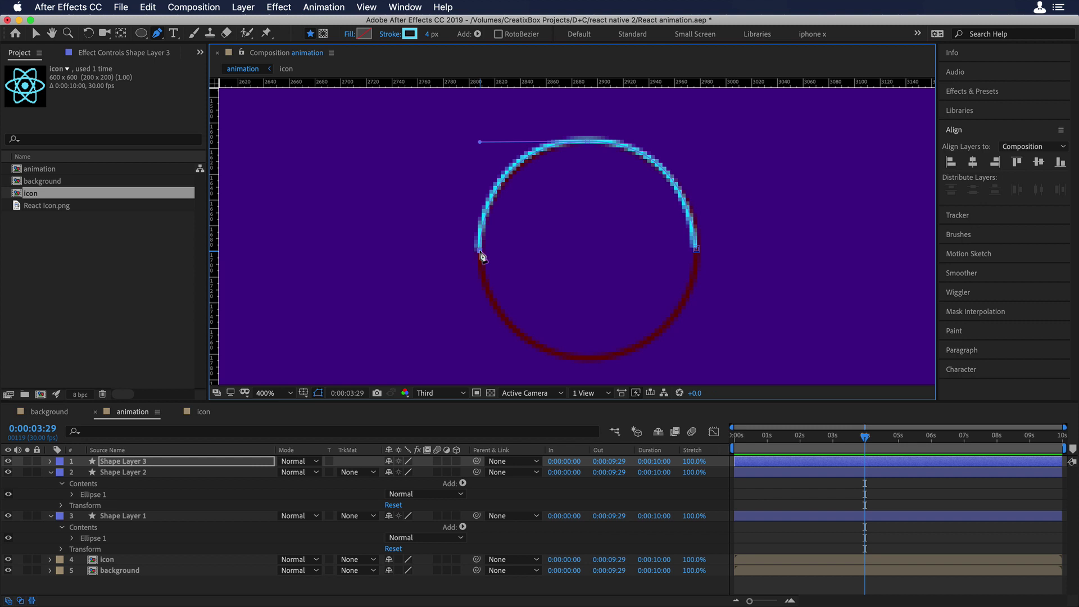
Extend the path straight down from the arc's left end to the right edge of the large circle around the icon
key(comma)
key(comma)
key(h)
drag(500, 263, 527, 156)
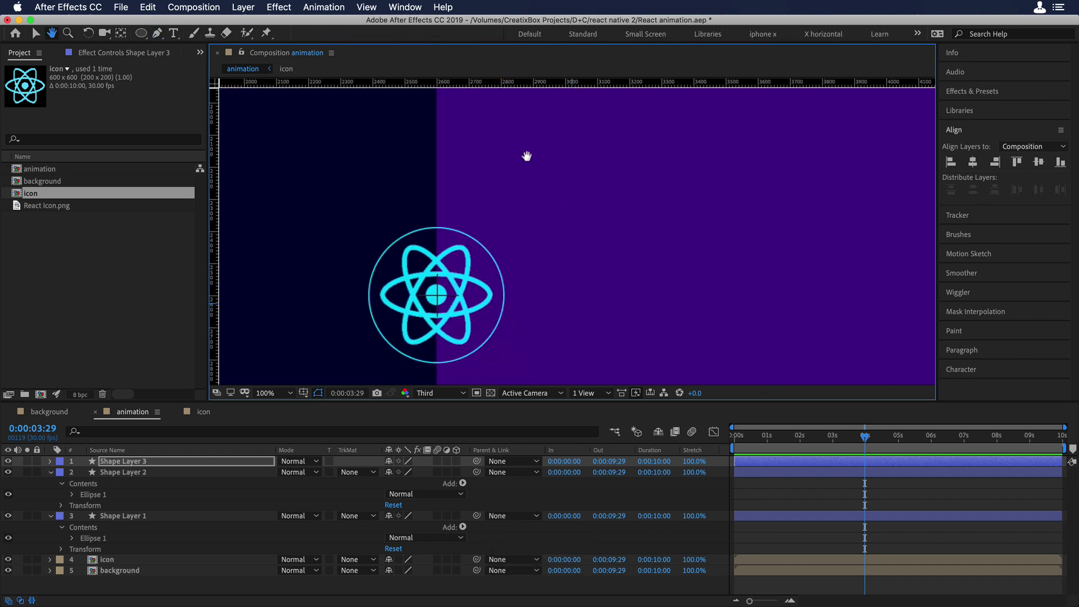
key(g)
key(period)
key(space)
drag(607, 191, 550, 260)
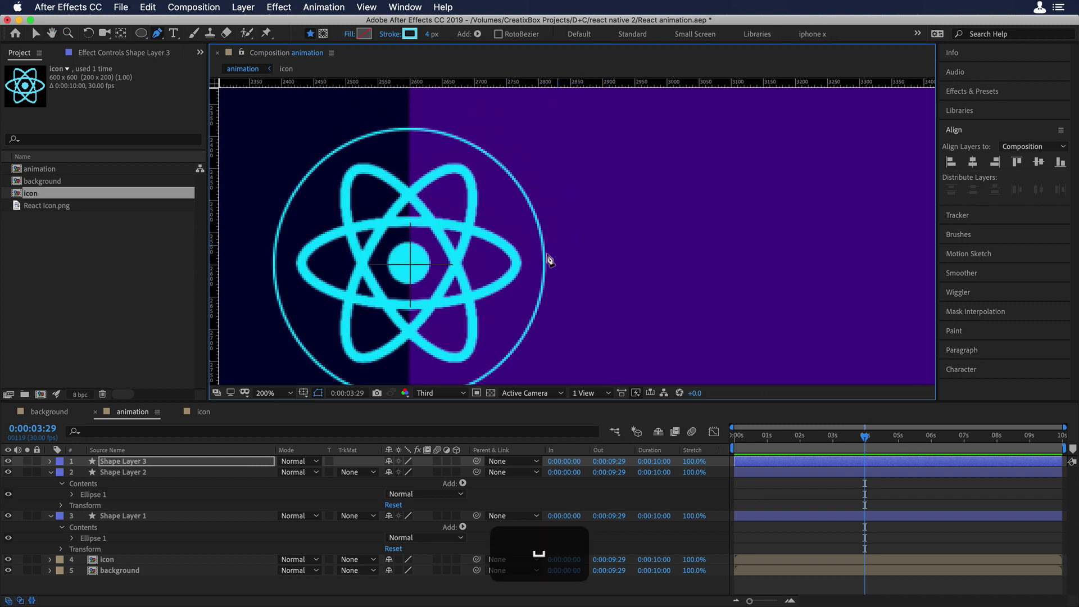
key(period)
key(period)
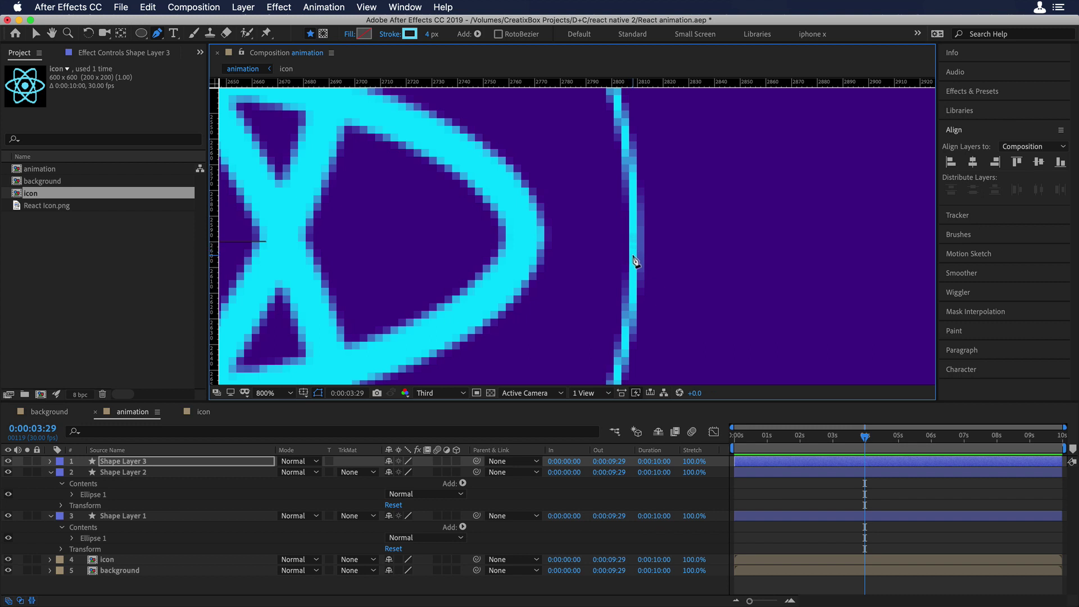
click(633, 260)
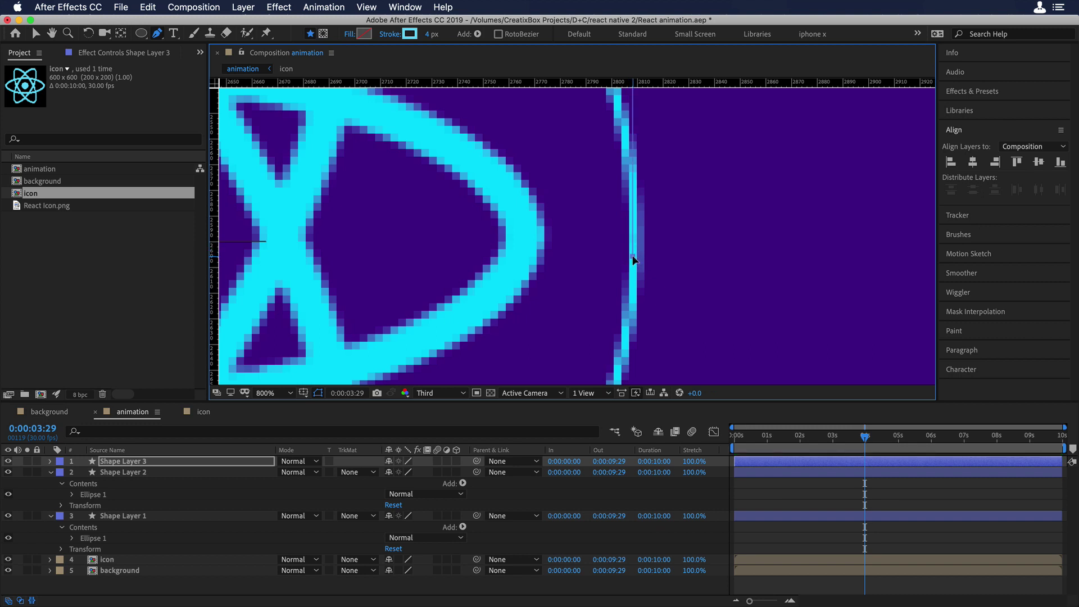
Inspect up close where the line meets the large circle's right edge, and view the whole path from arc to icon
key(comma)
key(comma)
key(comma)
key(comma)
key(period)
key(period)
key(period)
key(space)
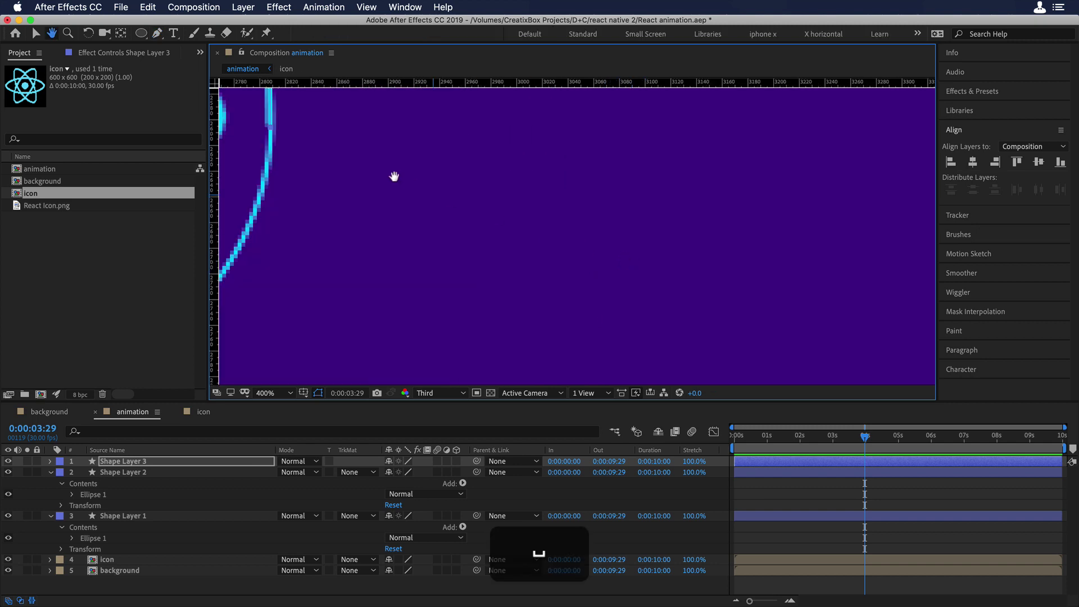
drag(394, 177, 670, 272)
key(period)
drag(573, 238, 640, 214)
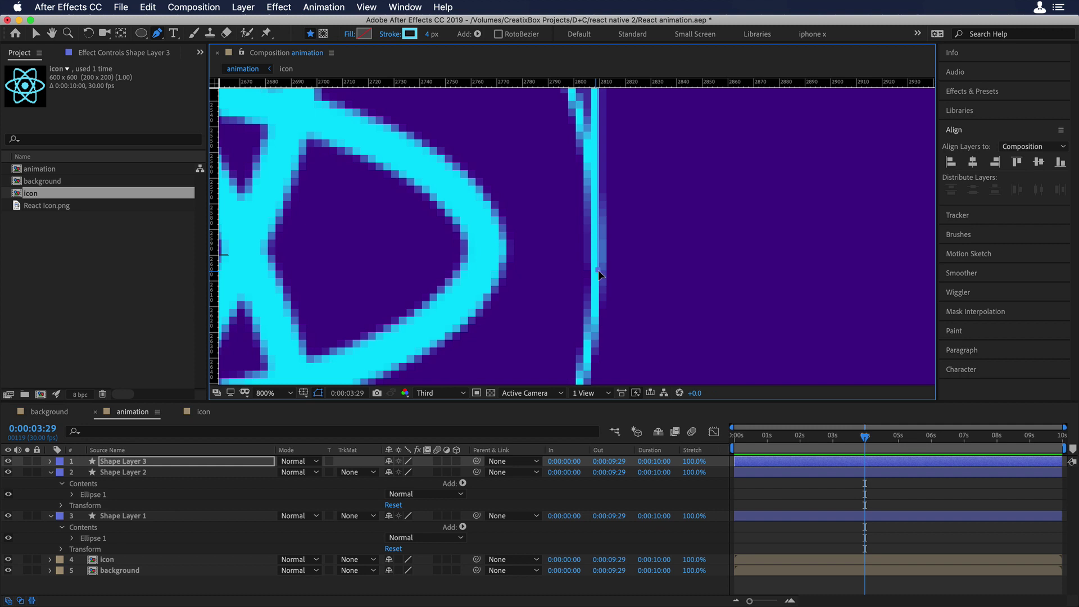
key(comma)
key(comma)
key(comma)
key(comma)
key(comma)
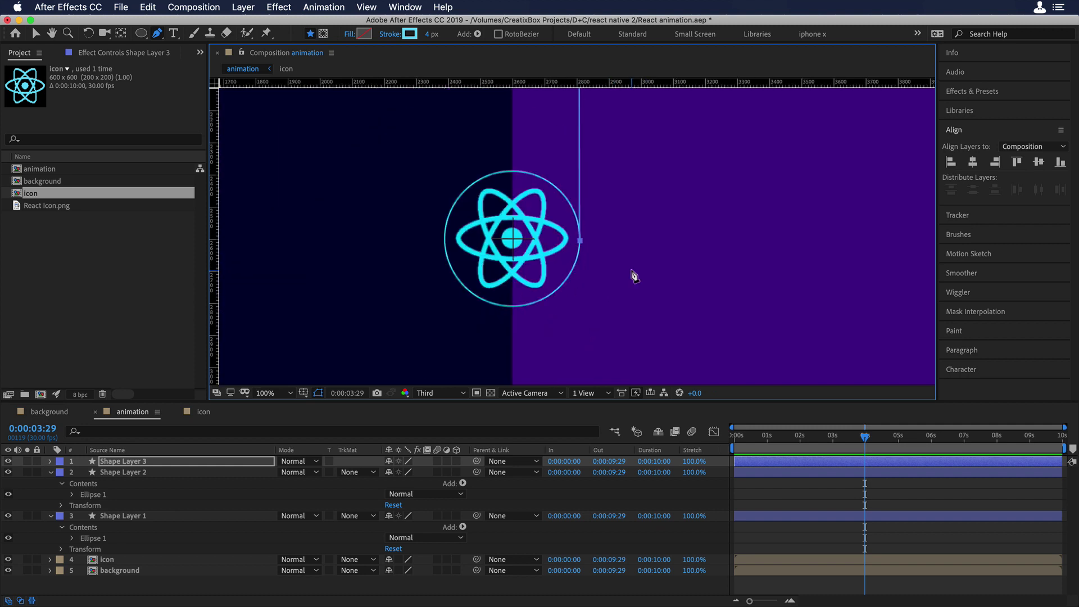
key(comma)
drag(626, 156, 633, 220)
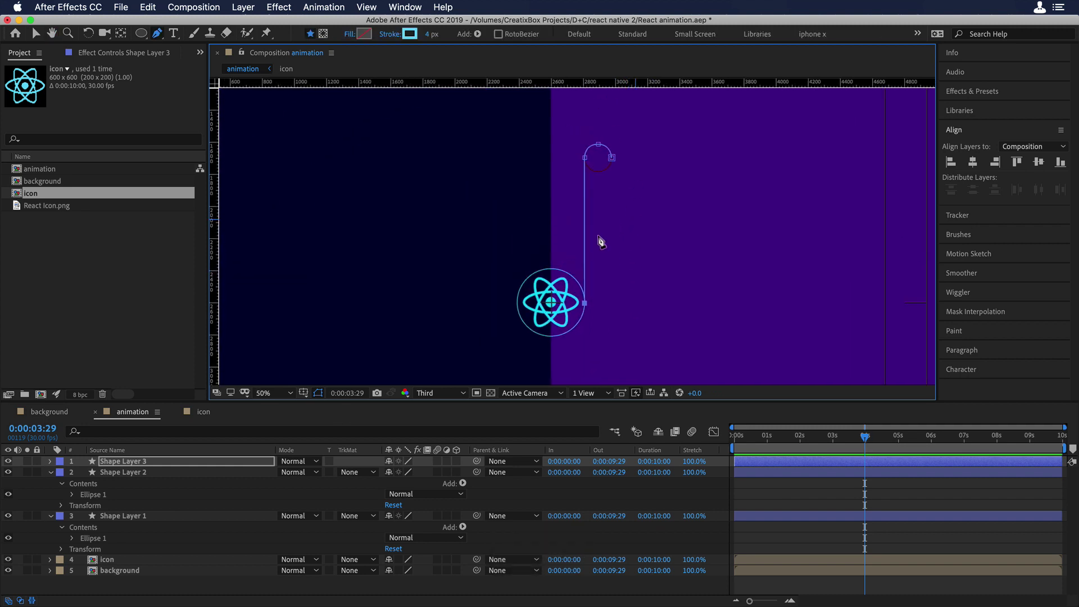
Delete the small circle's layer, Shape Layer 2, and rename the large circle's layer circle1
click(142, 474)
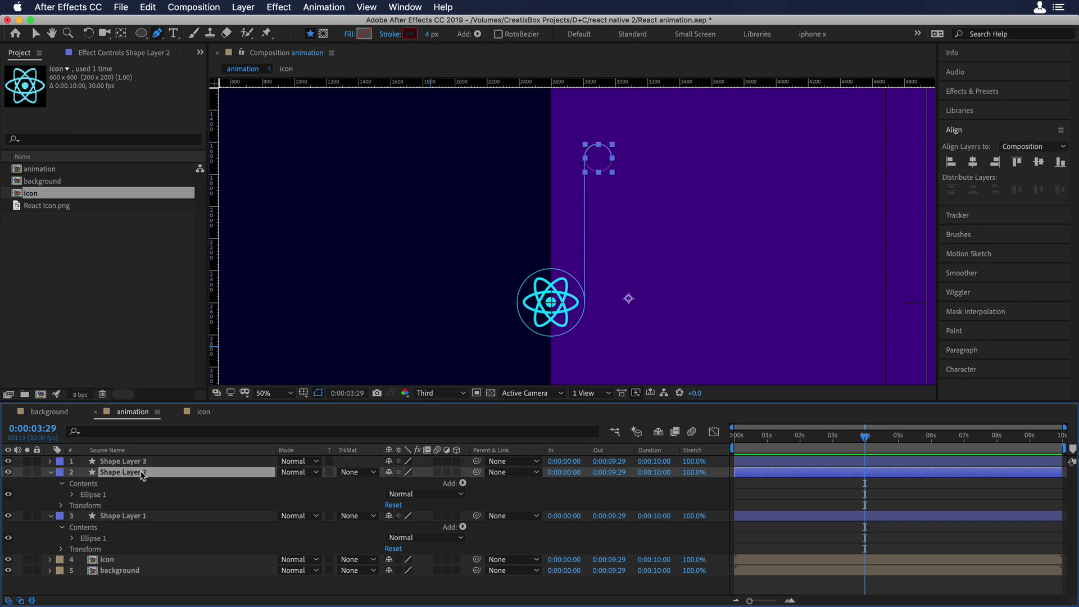
key(BackSpace)
click(140, 475)
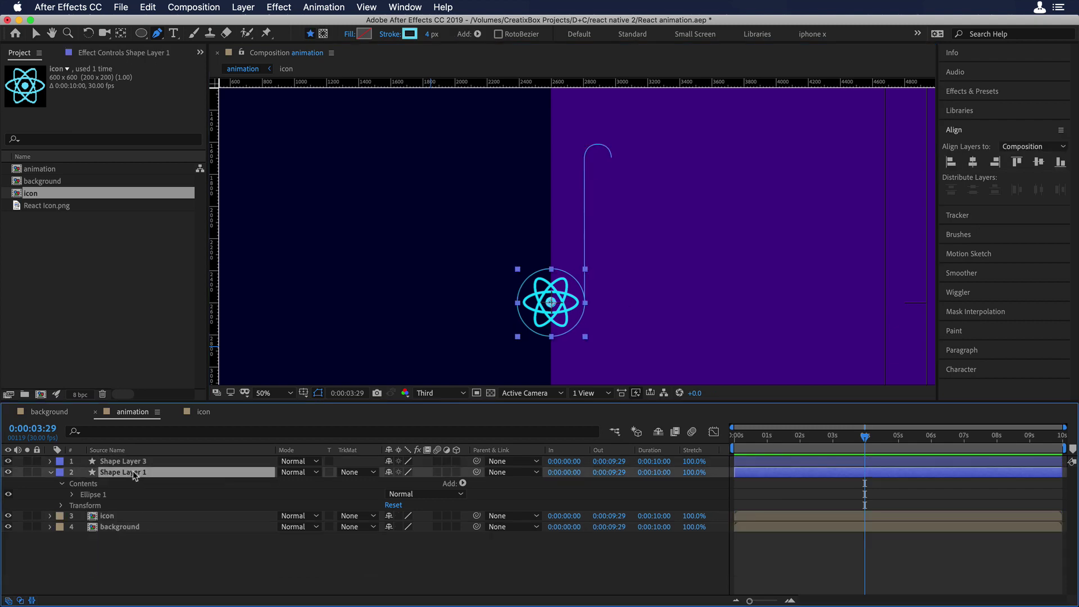
key(Return)
text(circle)
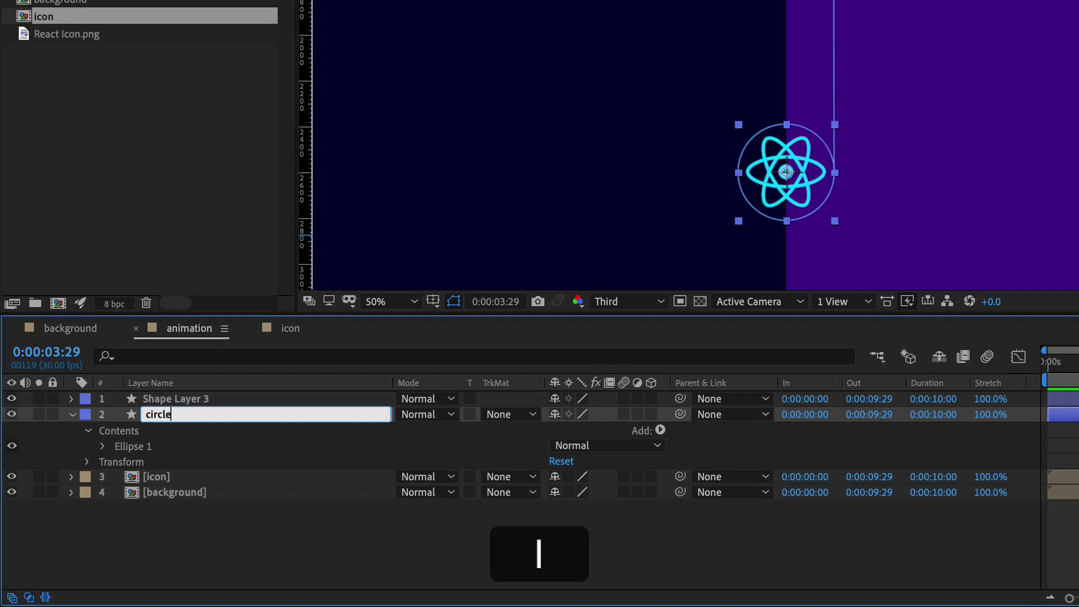
text(1)
key(Return)
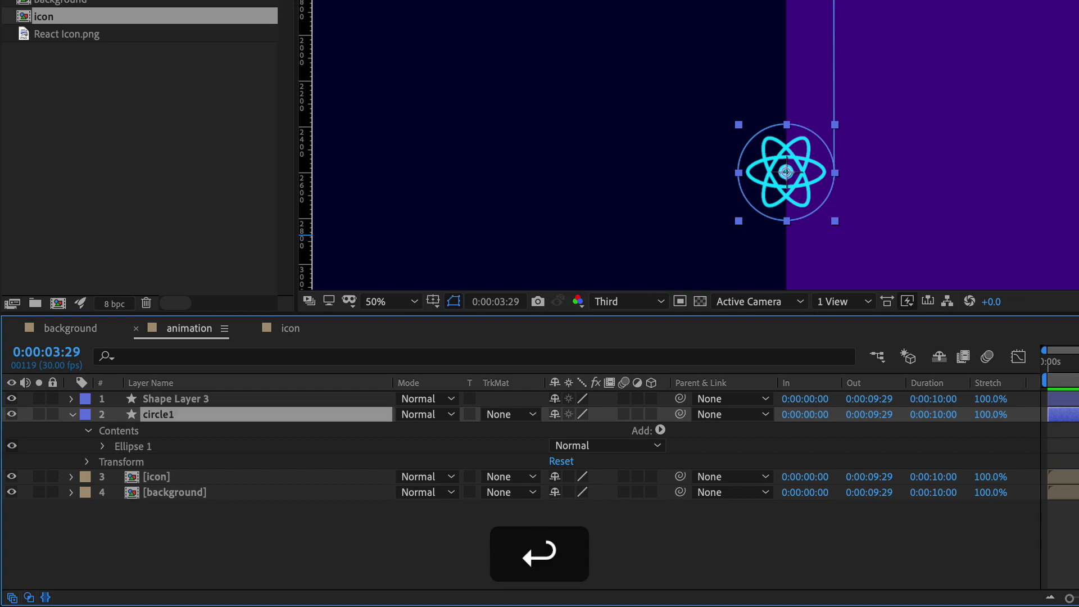
Rename the Pen path's layer, Shape Layer 3, as line1 and save the project
click(181, 399)
key(Return)
text(line1)
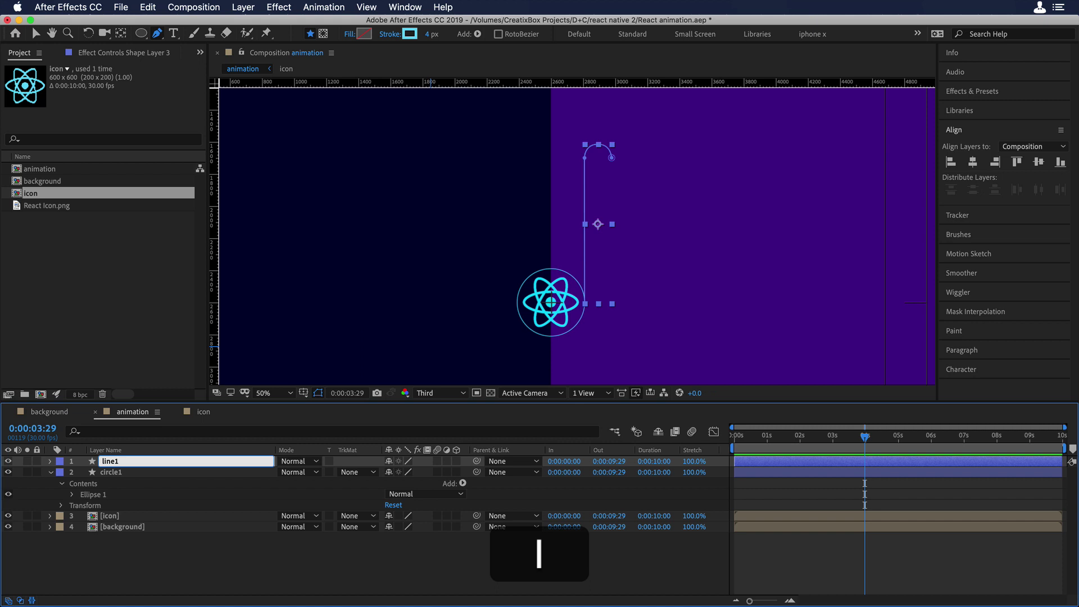
key(Return)
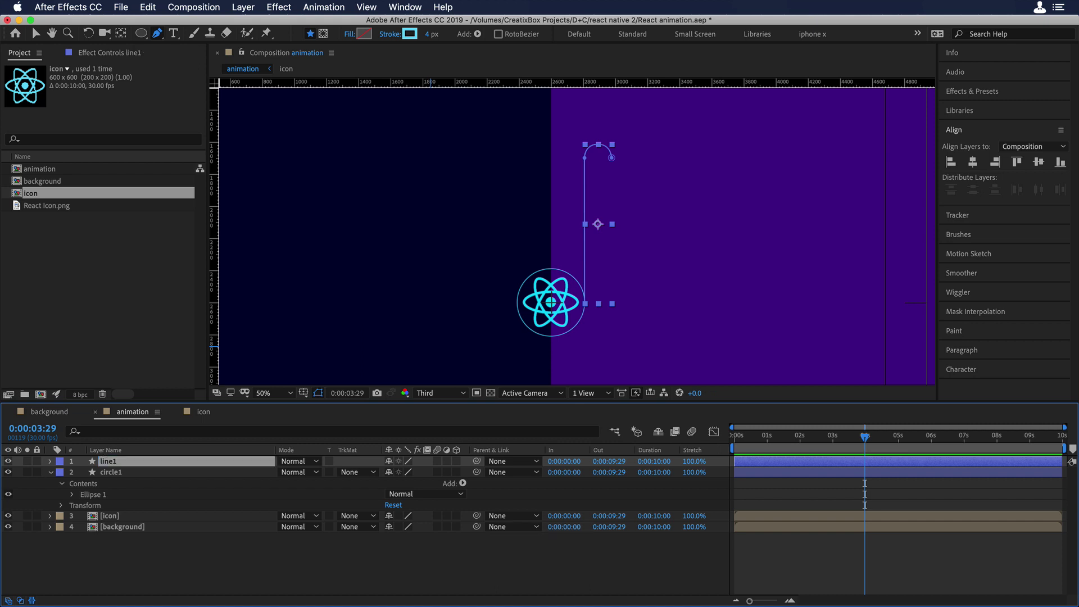
key(super+s)
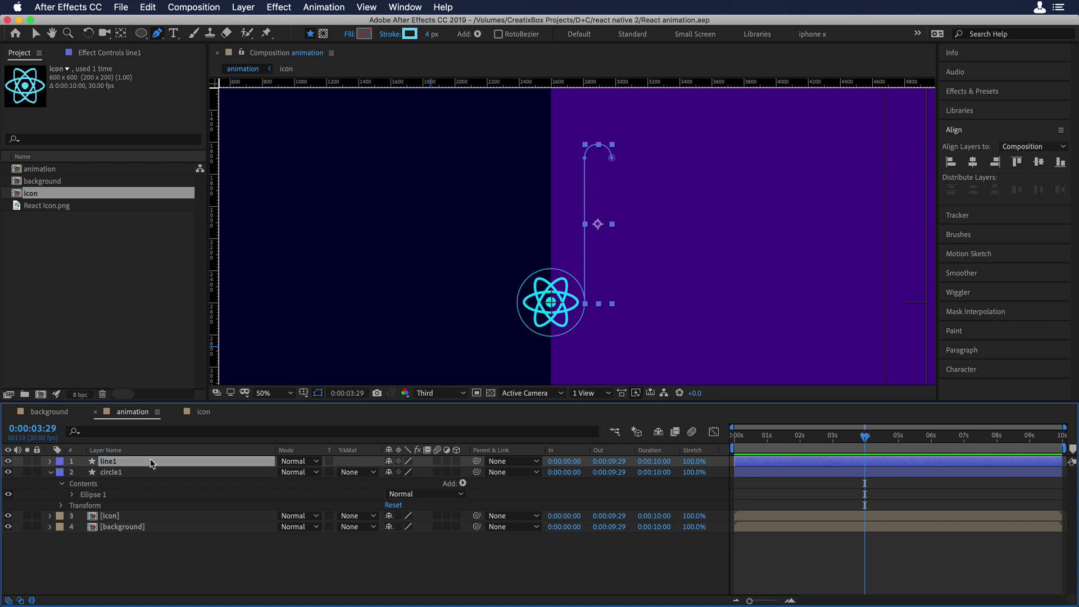
Add Trim Paths to the line1 layer and set first keyframes for its Start and End at 0:00:01:00
click(50, 461)
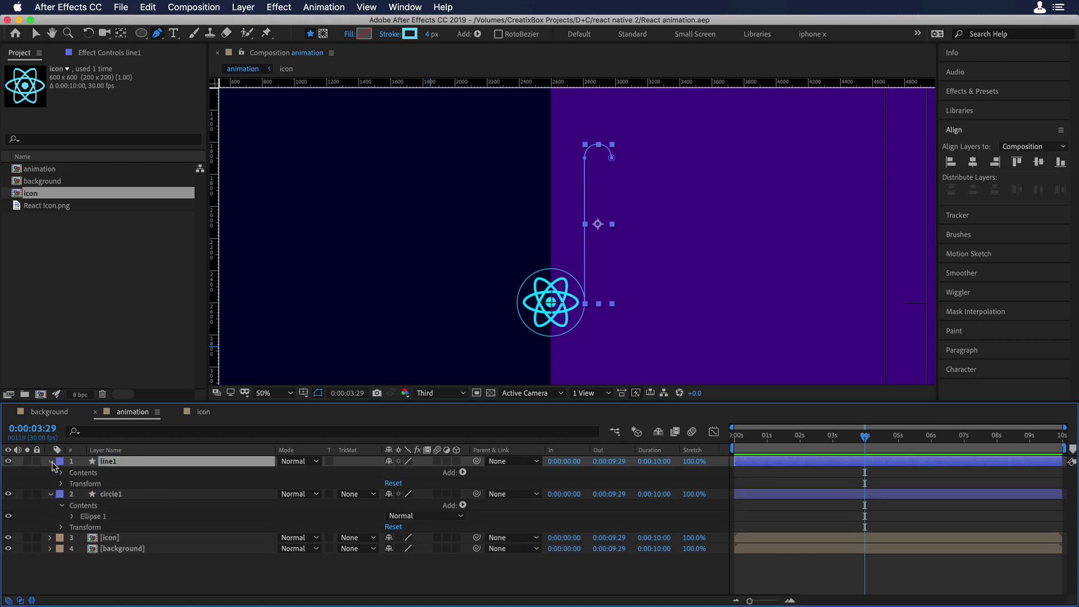
click(463, 473)
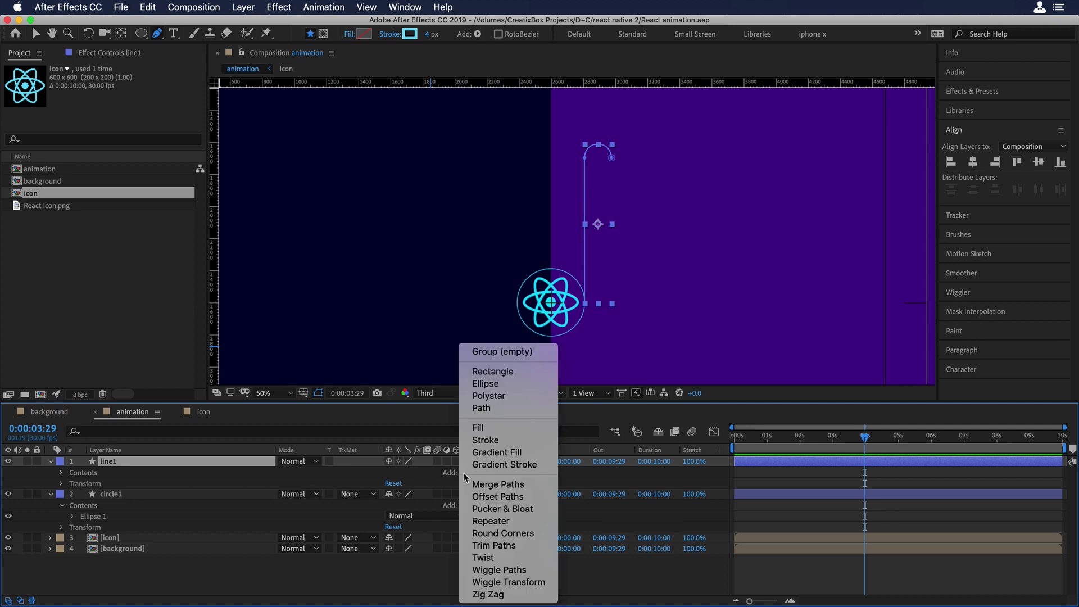
click(505, 546)
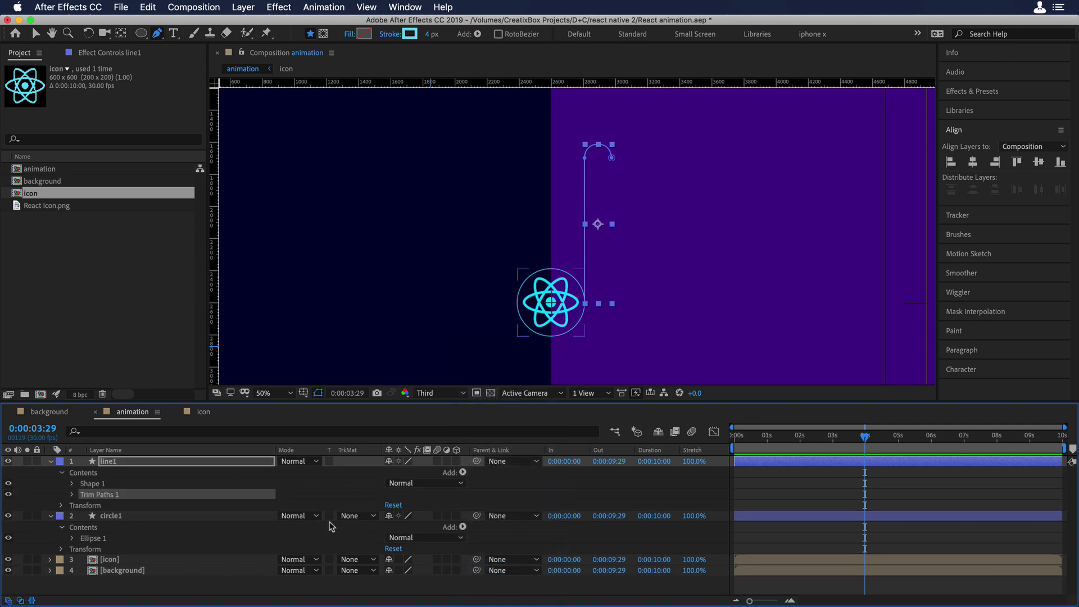
drag(778, 438, 768, 447)
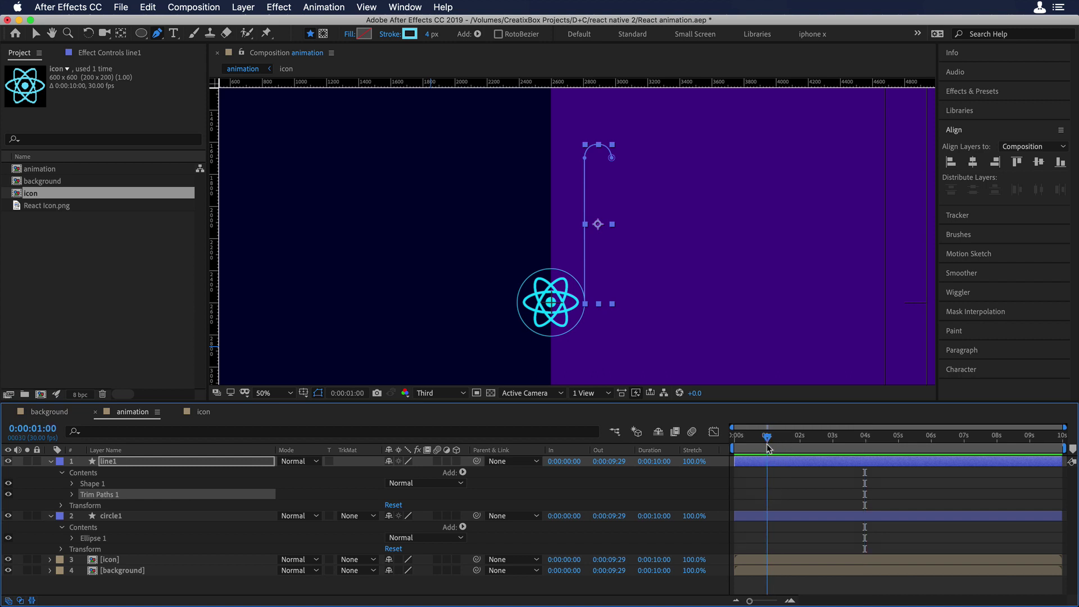
click(73, 495)
click(94, 504)
click(94, 516)
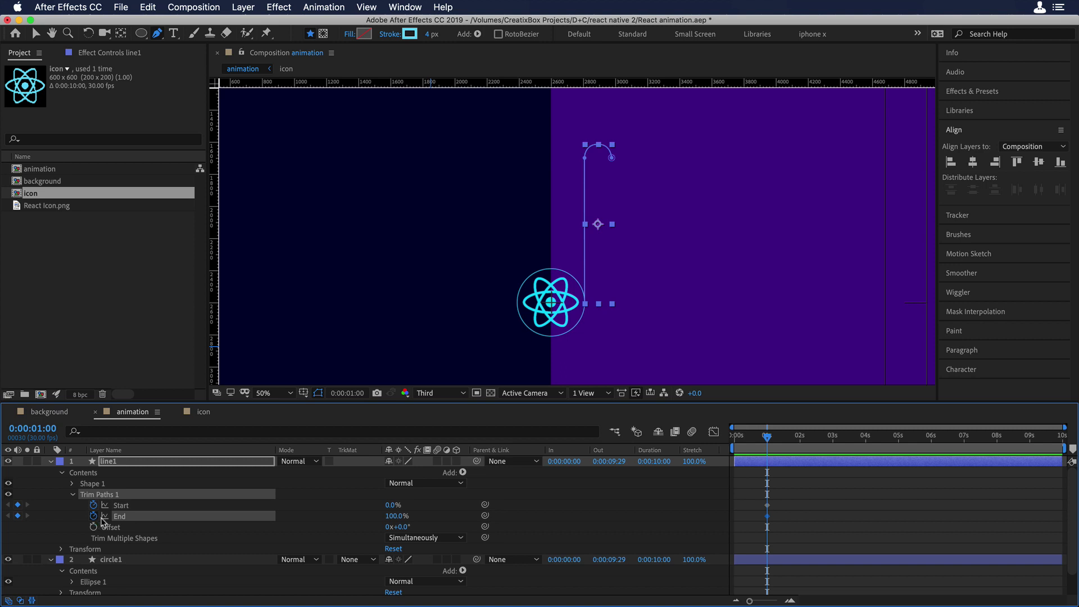
Add Start and End keyframes to line1's Trim Paths at 0:00:01:20, with Start set to 100%
click(790, 600)
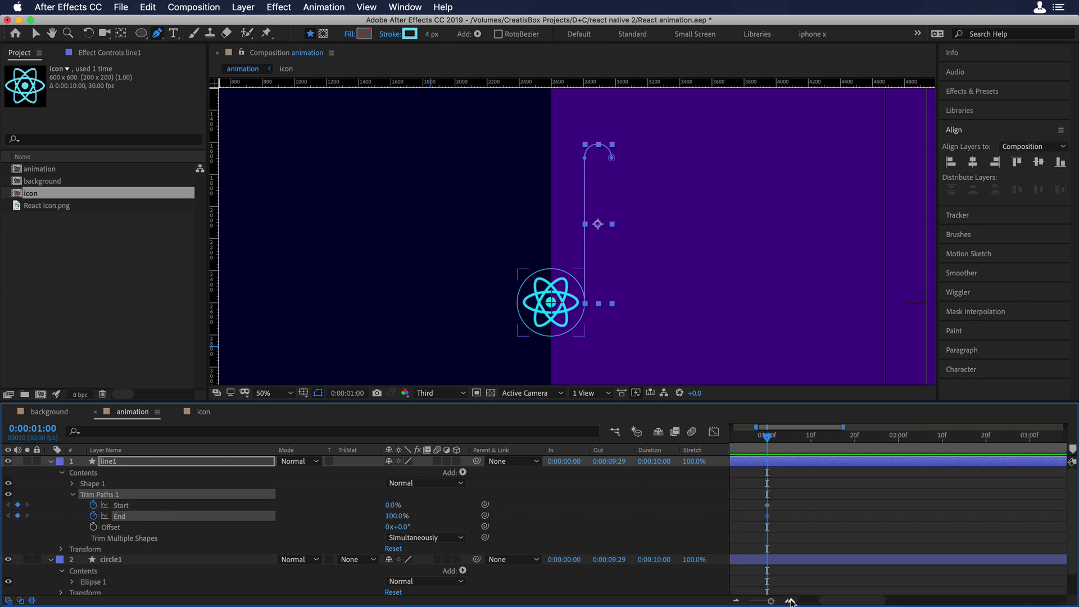
drag(766, 439, 853, 448)
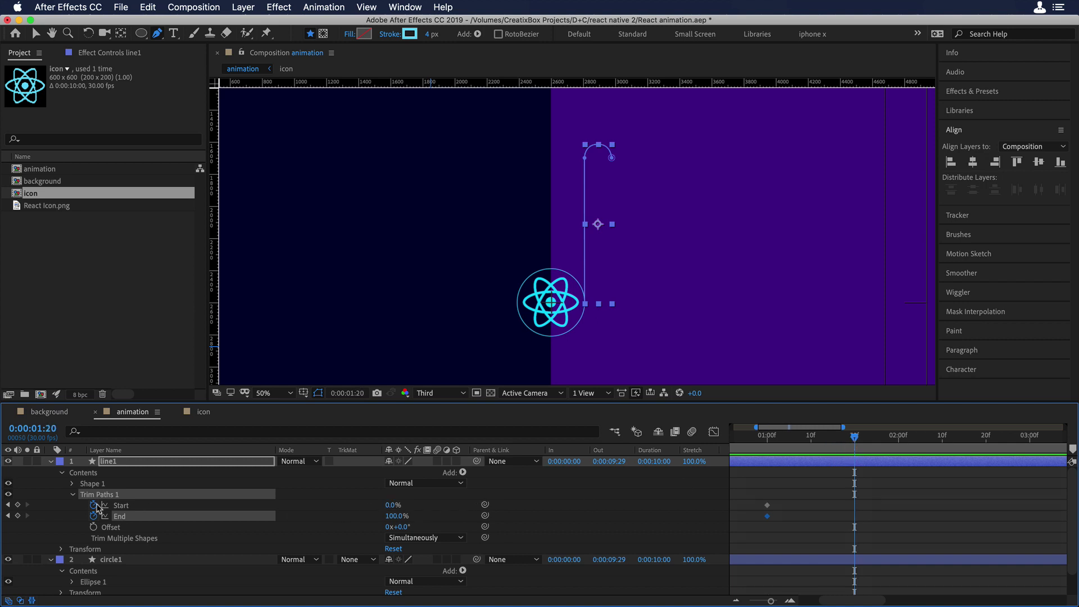
click(17, 505)
click(18, 516)
drag(394, 509, 479, 512)
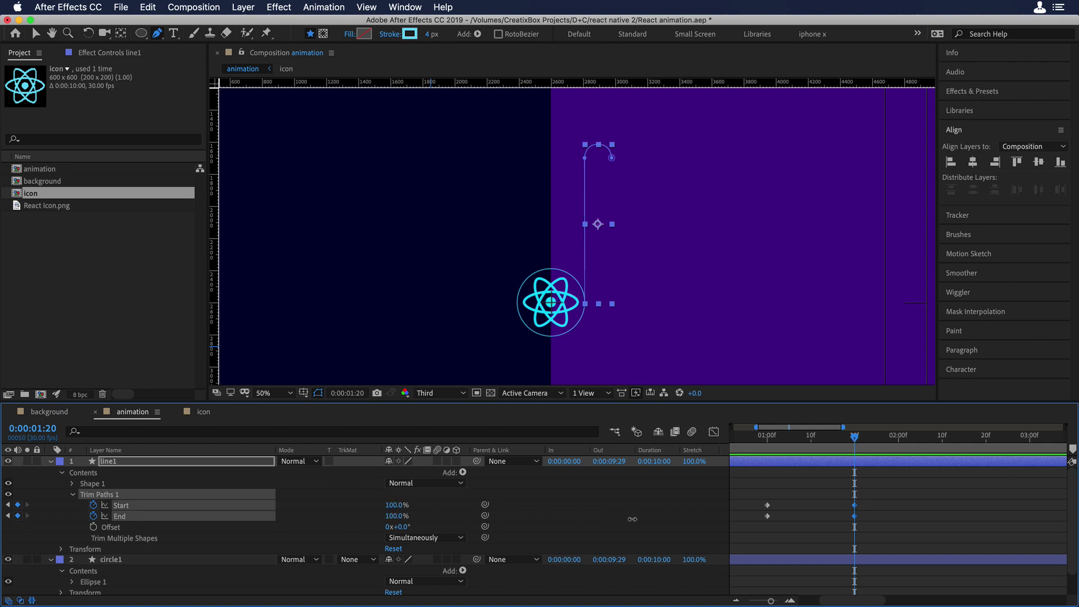
Set line1's Trim Paths End to 100% at 0:00:01:20 and to 0% at 0:00:01:00
drag(633, 519, 706, 524)
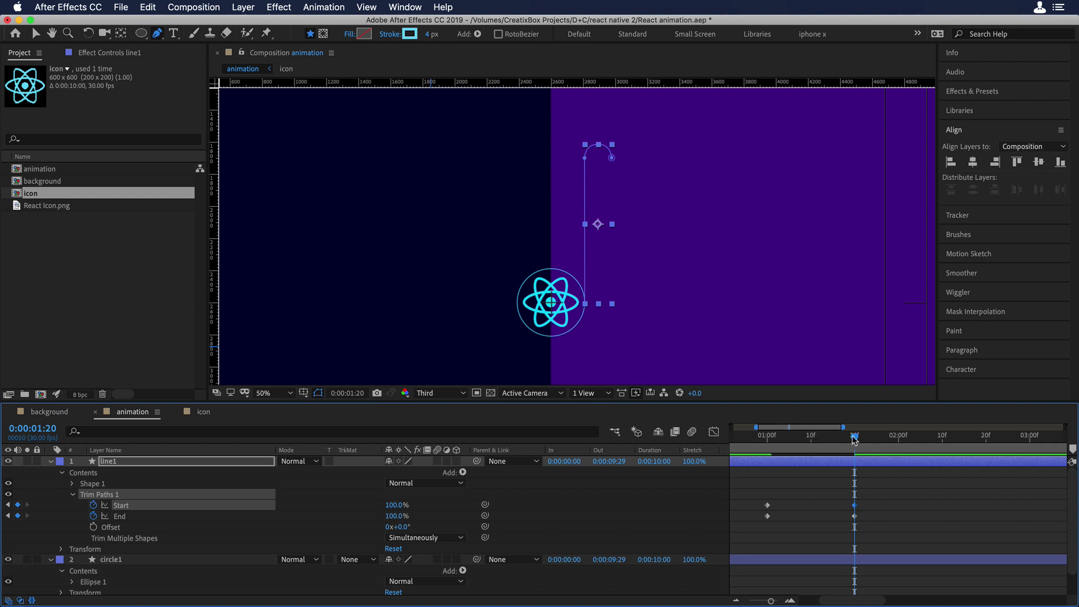
drag(855, 440, 768, 439)
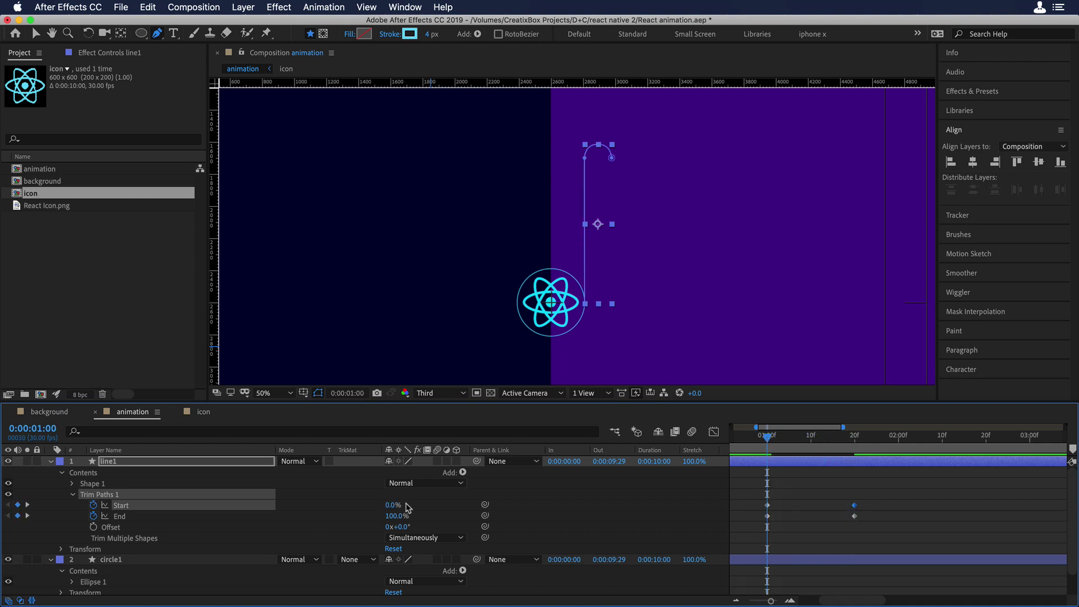
drag(396, 516, 339, 520)
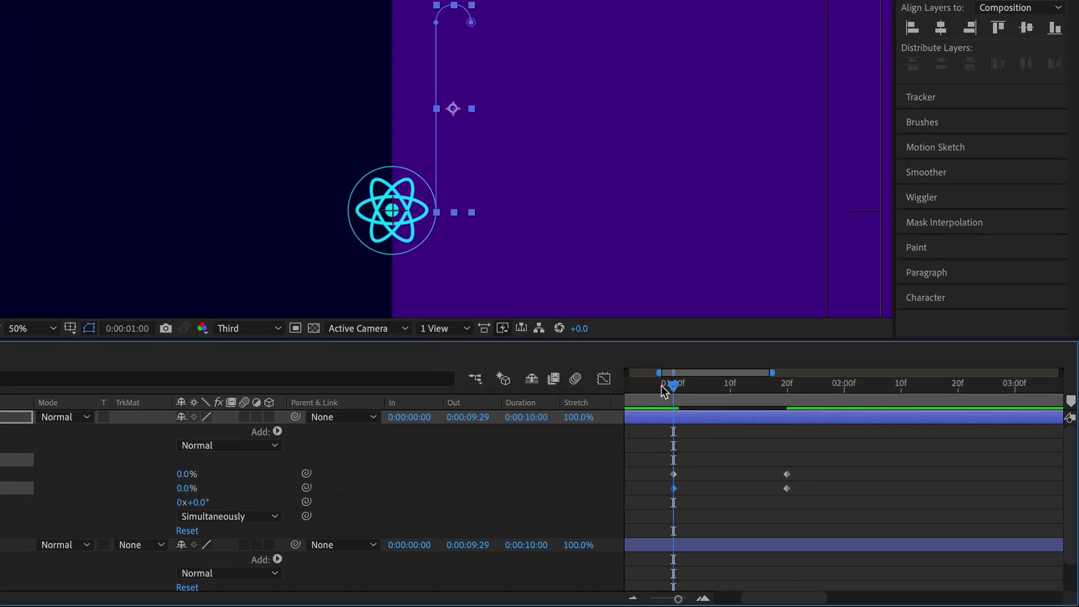
Shift line1's two Trim Paths End keyframes four frames later than the Start keyframes and preview the animation
click(663, 386)
drag(652, 482, 808, 493)
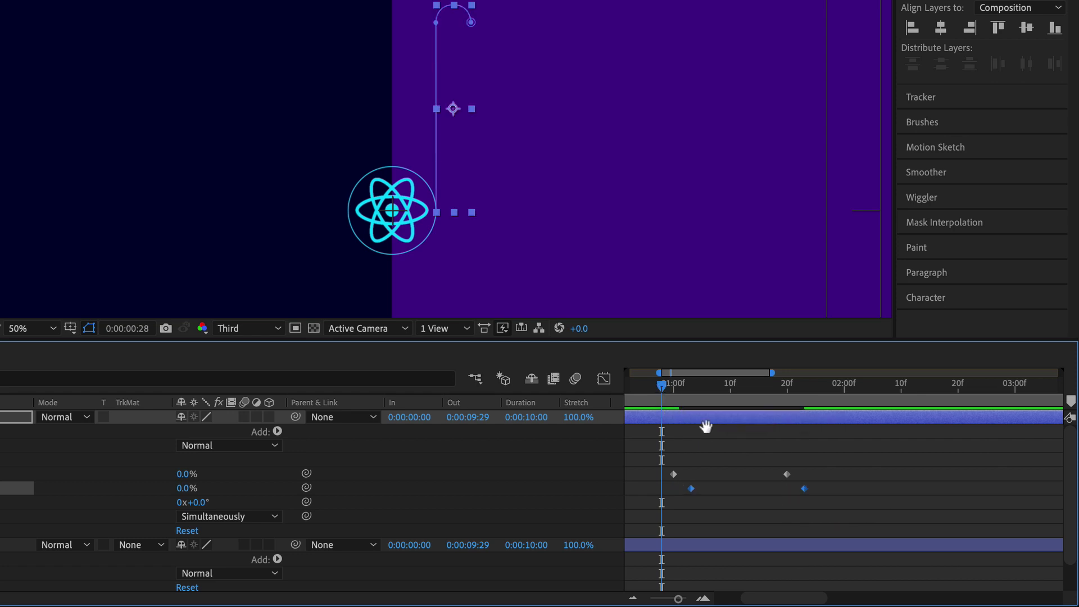
key(space)
key(space)
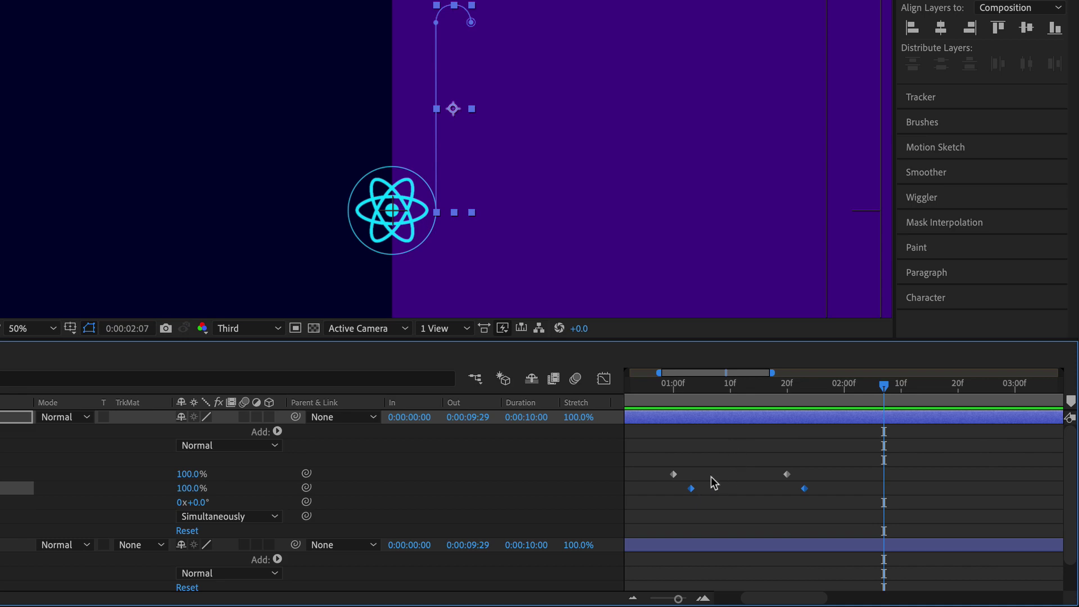
drag(692, 489, 698, 489)
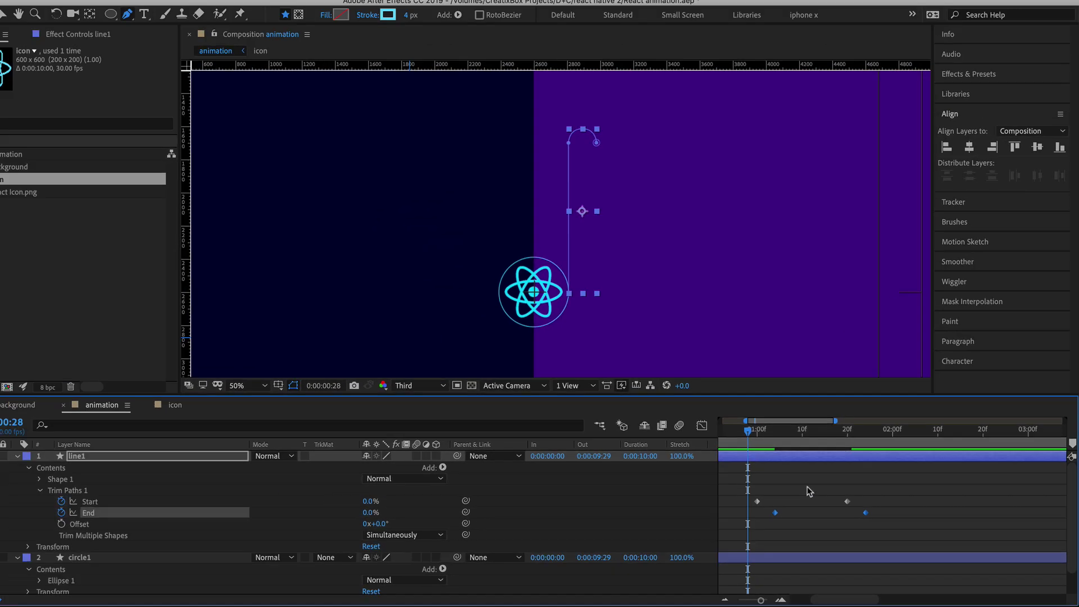
key(space)
key(space)
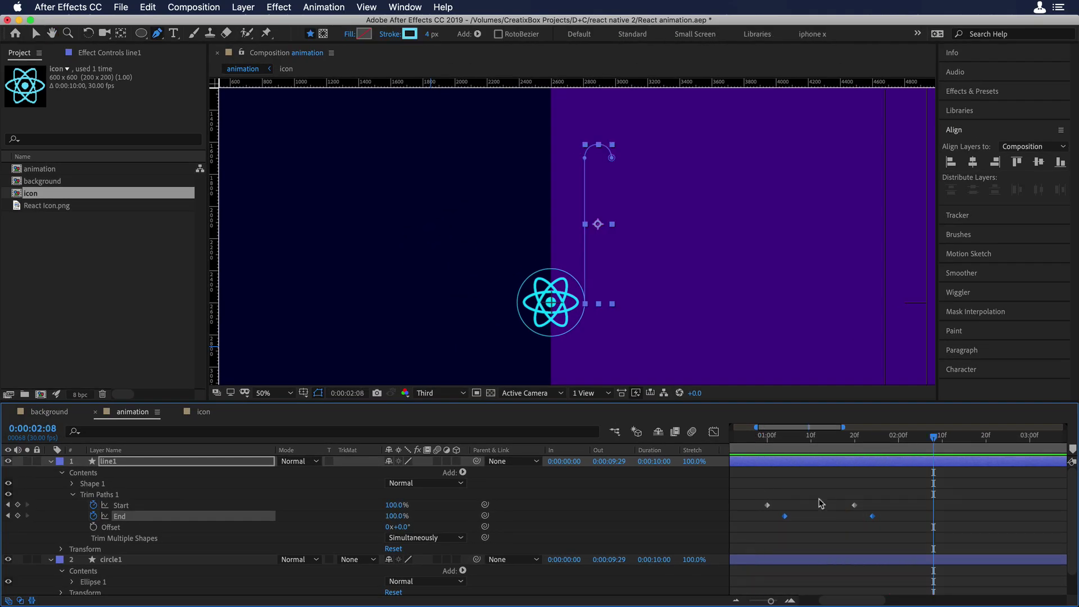
Apply Easy Ease to all Start and End keyframes of line1's Trim Paths
drag(887, 529, 744, 498)
right_click(768, 505)
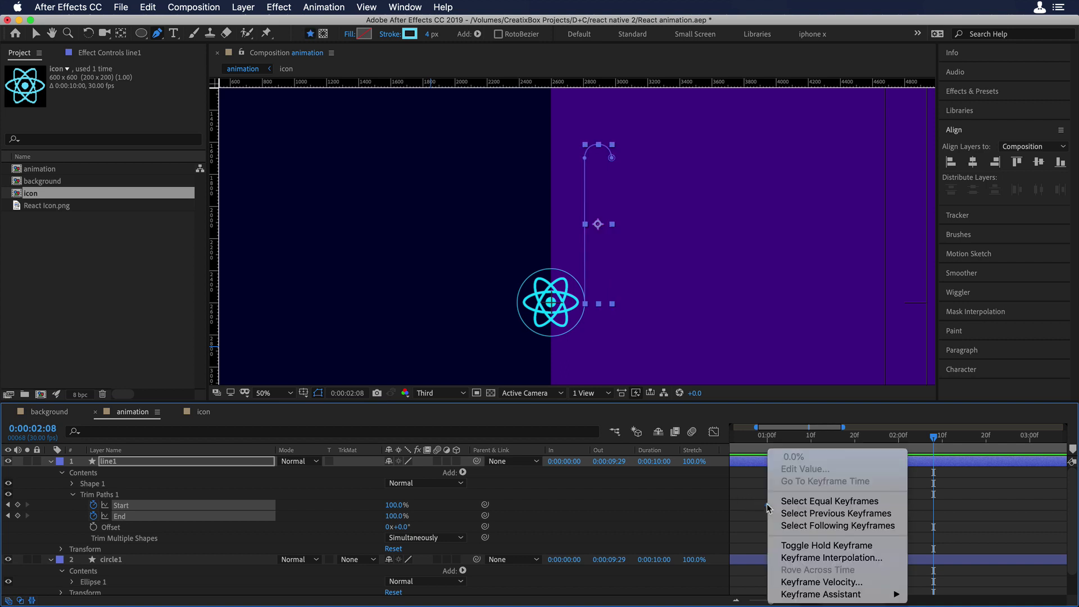
mouse_move(785, 593)
click(687, 526)
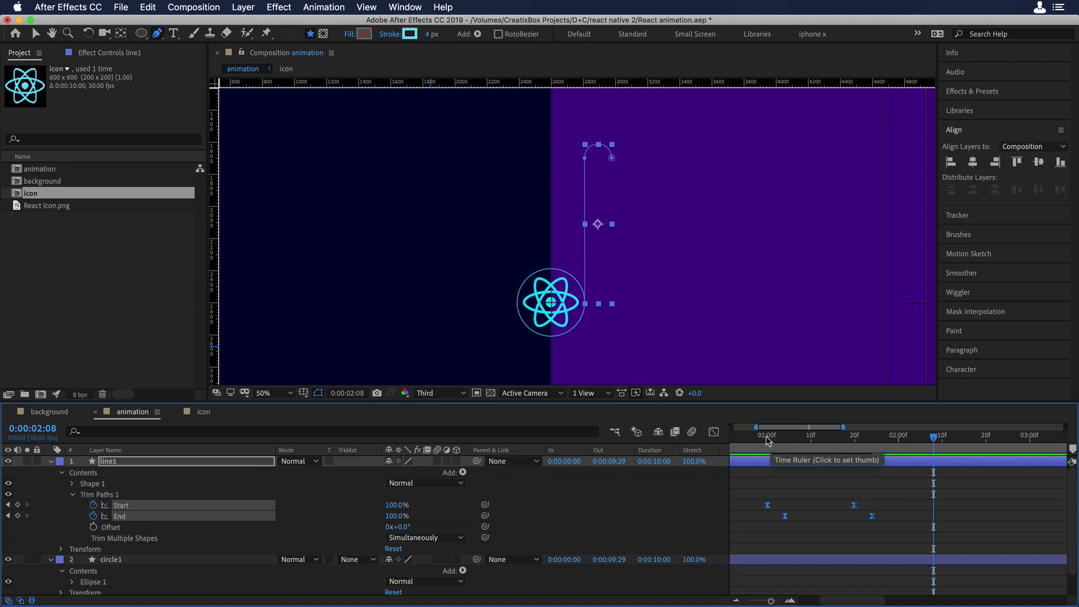
Add Trim Paths to the circle1 layer and set first keyframes for its Start and End at 0:00:01:20
scroll(783, 502, down, 1)
click(785, 550)
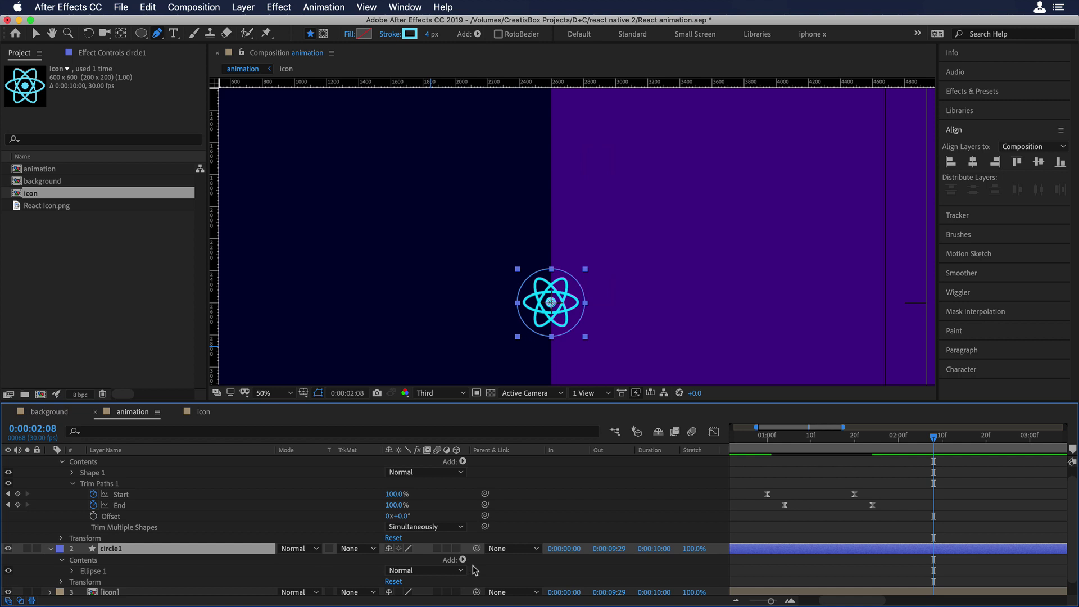
click(462, 561)
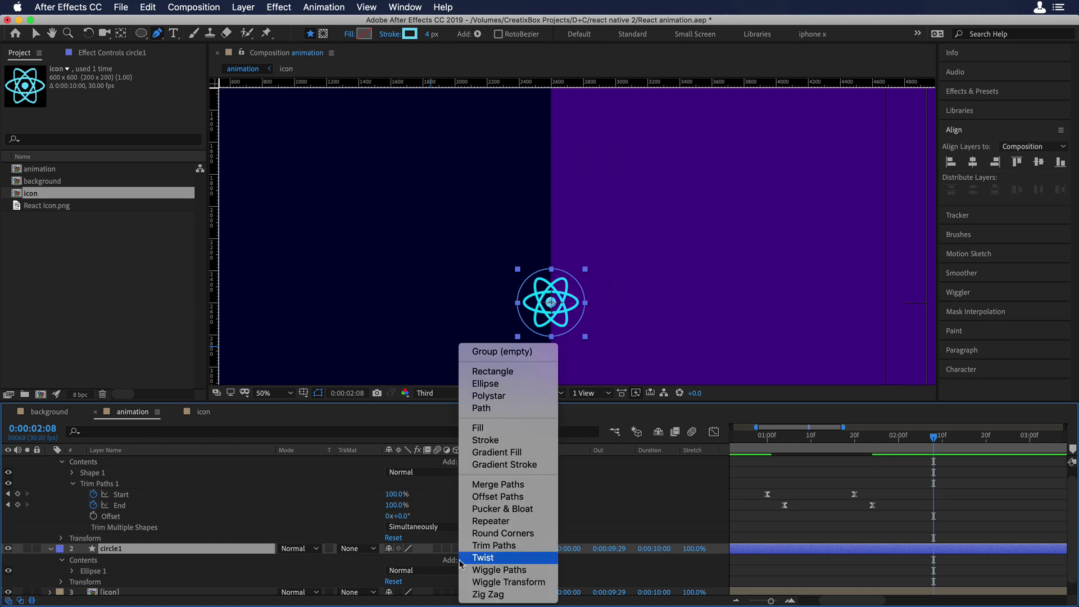
click(493, 546)
scroll(495, 550, down, 2)
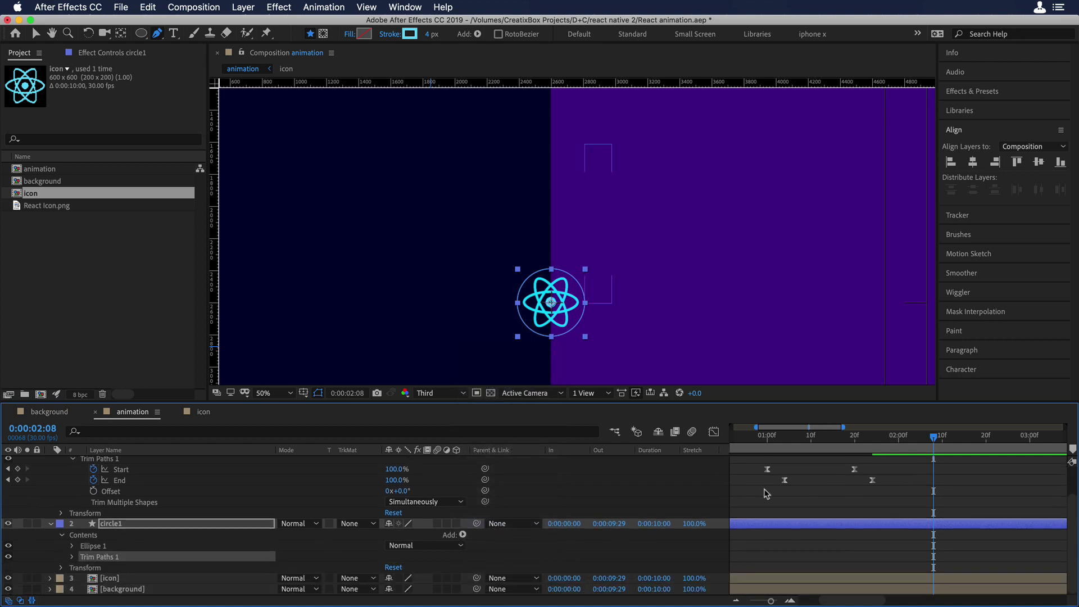
click(881, 439)
drag(880, 446, 855, 453)
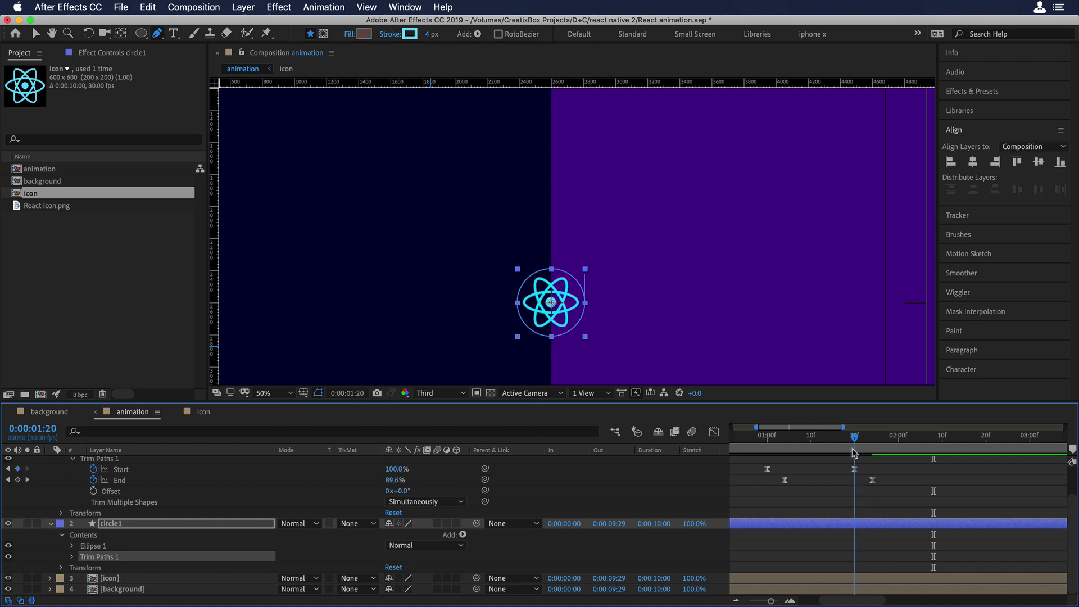
click(73, 561)
click(94, 556)
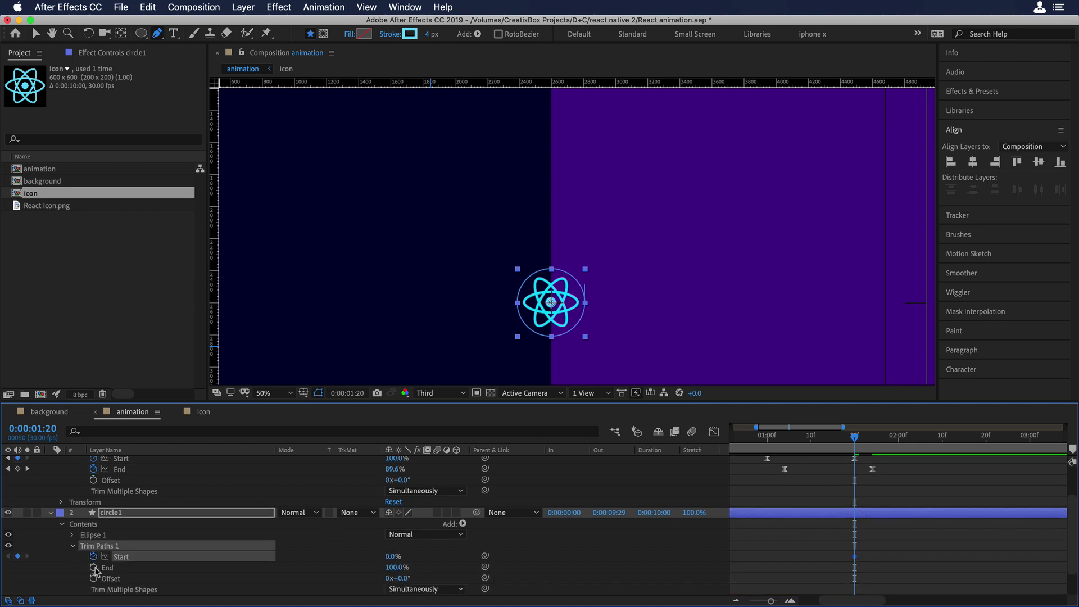
click(94, 568)
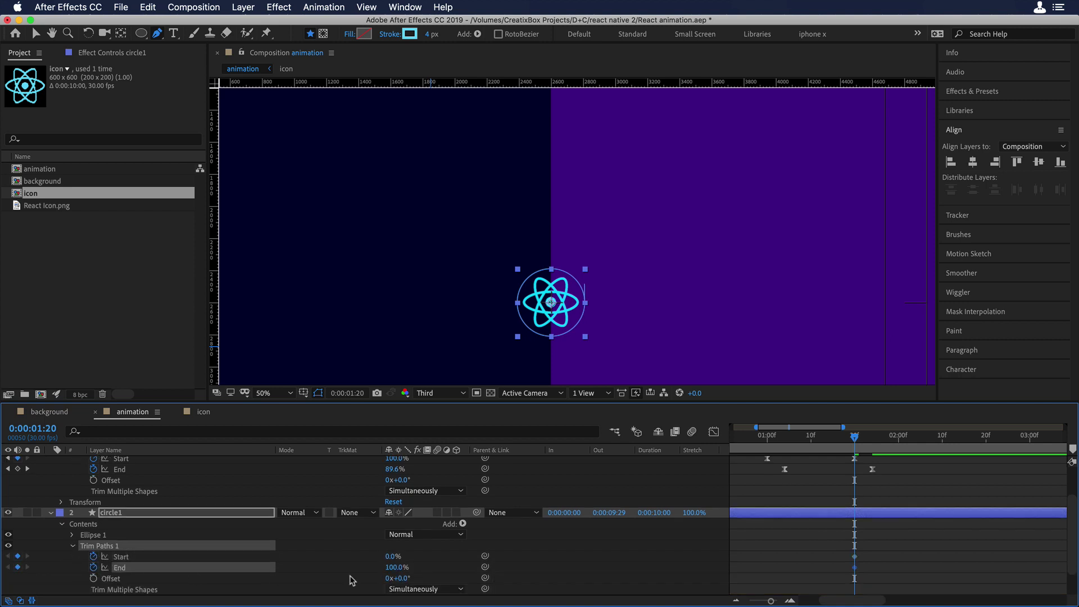
Set circle1's Trim Paths Offset to 90° and its End to 0% at 0:00:01:20
drag(395, 567, 377, 570)
mouse_move(377, 570)
mouse_down()
mouse_move(356, 574)
mouse_move(393, 572)
mouse_move(385, 568)
mouse_up()
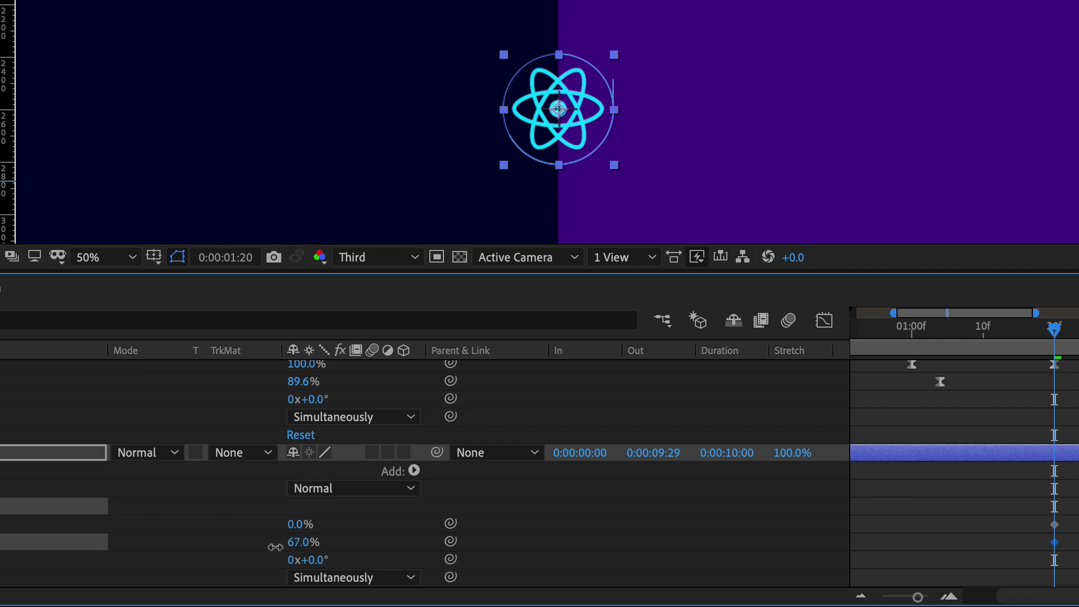
drag(275, 547, 255, 551)
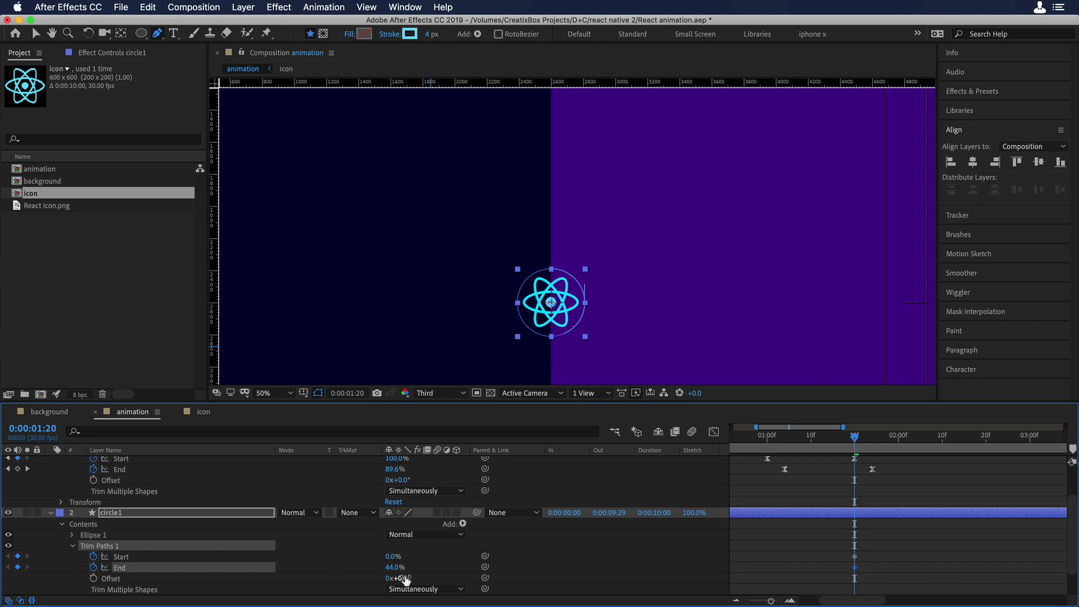
click(406, 578)
text(90)
key(Return)
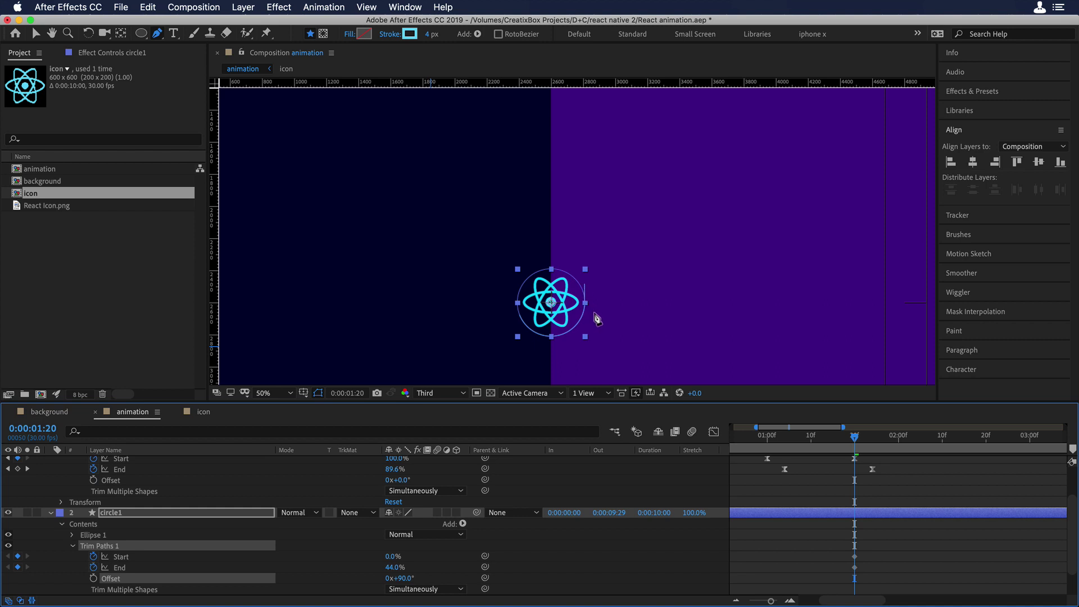
mouse_move(395, 568)
mouse_down()
mouse_move(360, 569)
mouse_move(377, 574)
mouse_up()
Add a 100% keyframe for circle1's Trim Paths End at 0:00:02:10
drag(854, 438, 941, 451)
click(394, 567)
text(100)
key(Return)
Apply Easy Ease to all of circle1's Trim Paths keyframes and preview the line and circle animation
drag(942, 437, 763, 446)
drag(827, 552, 961, 581)
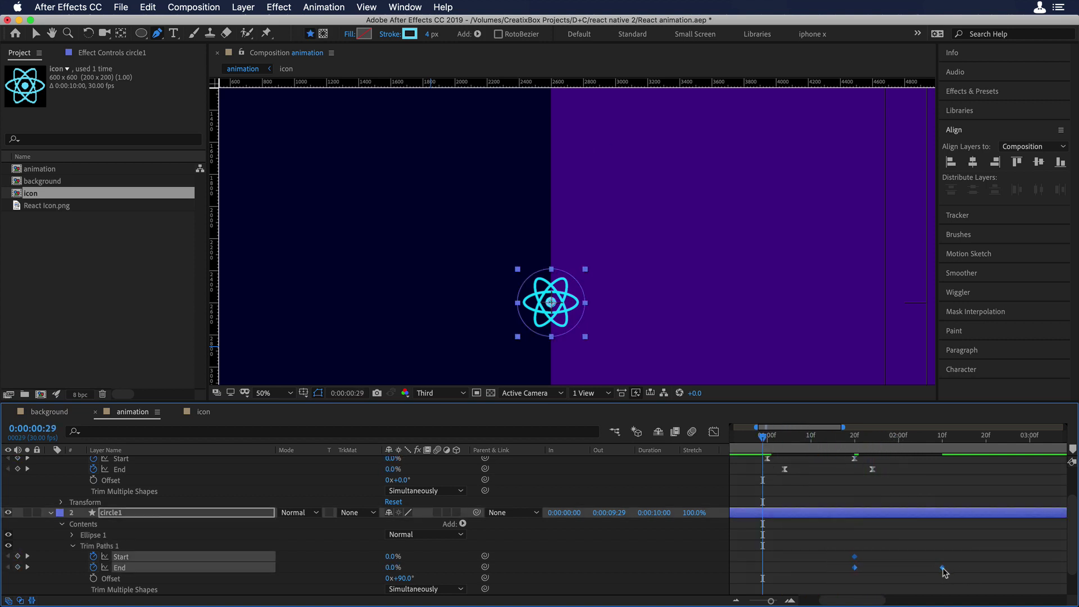
right_click(943, 570)
mouse_move(865, 594)
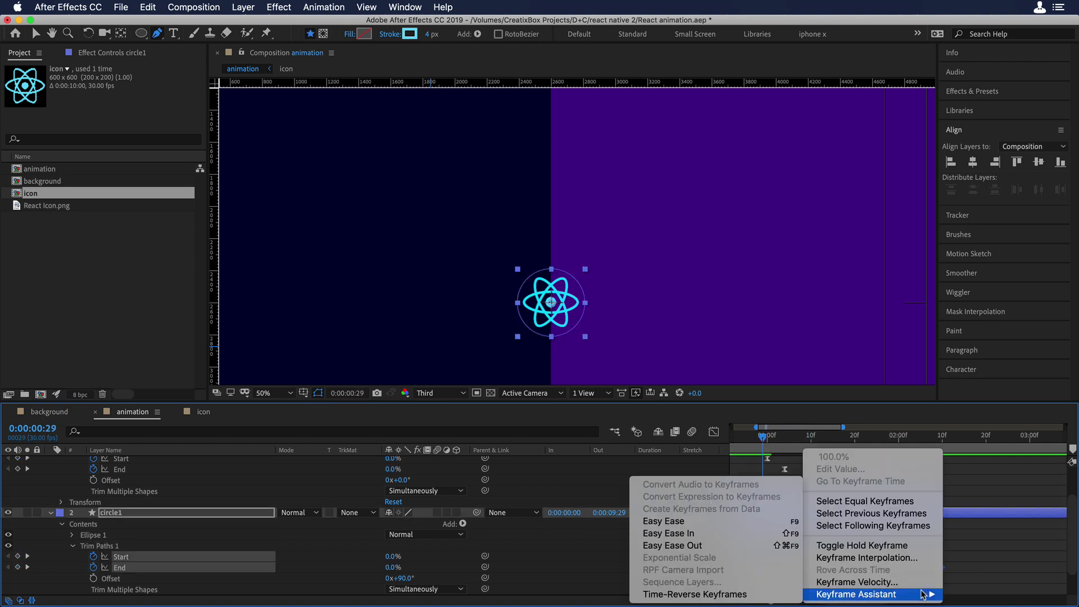
click(702, 522)
key(space)
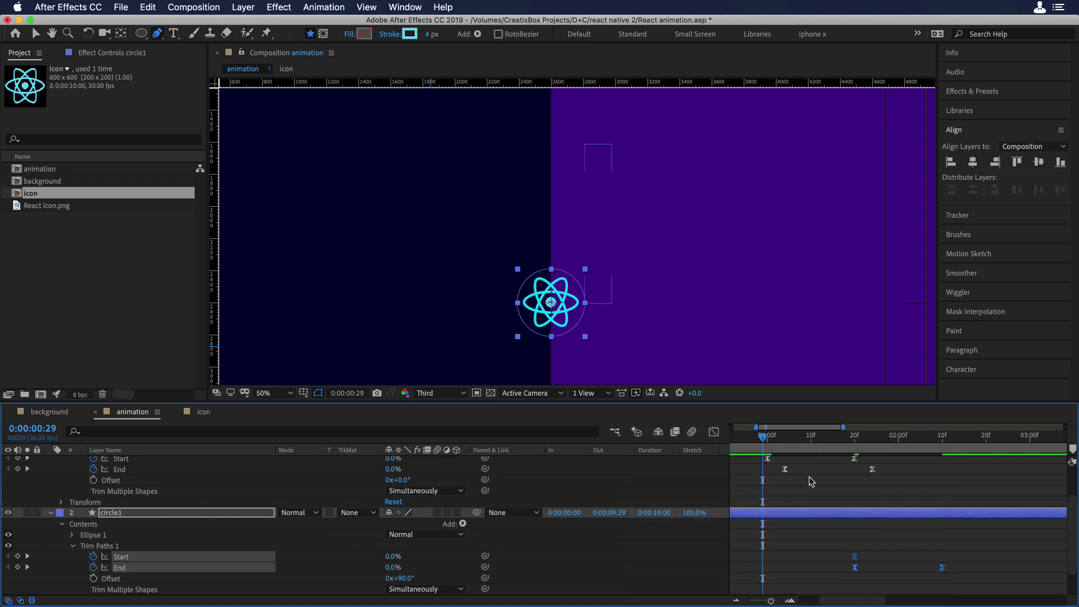
key(space)
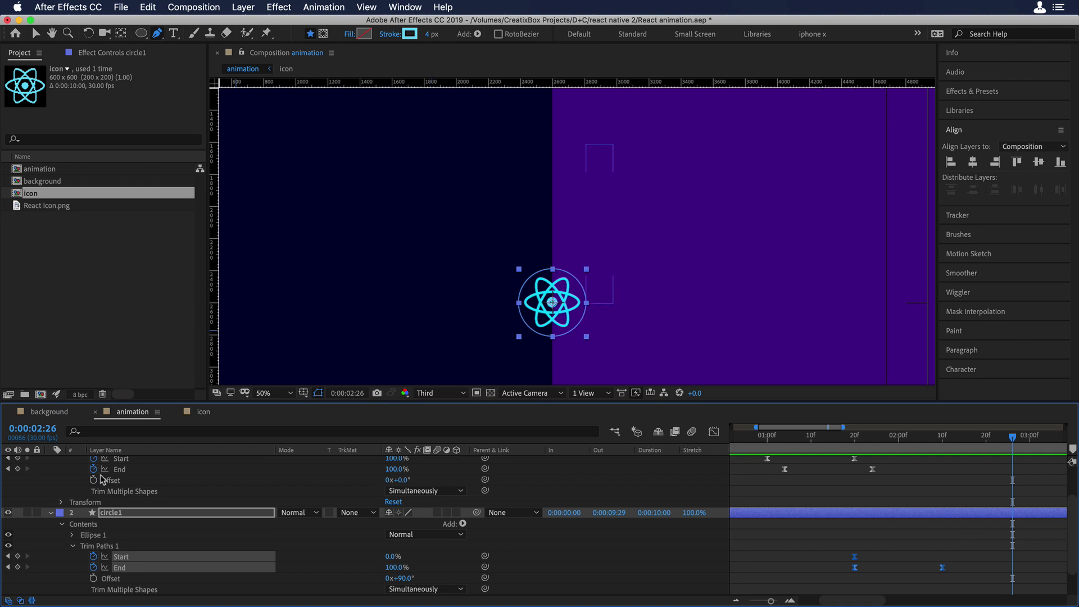
Duplicate the line1 layer as line2, with the current time at 0:00:01:09 and the composition viewed at 100%
scroll(112, 477, up, 3)
click(109, 461)
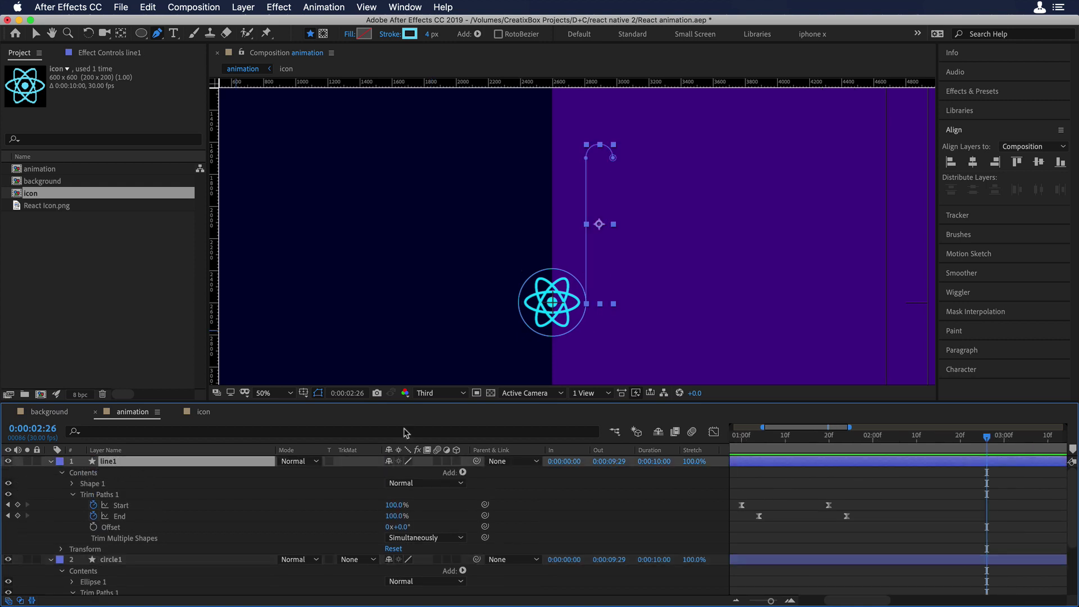
scroll(590, 235, up, 4)
scroll(603, 239, down, 2)
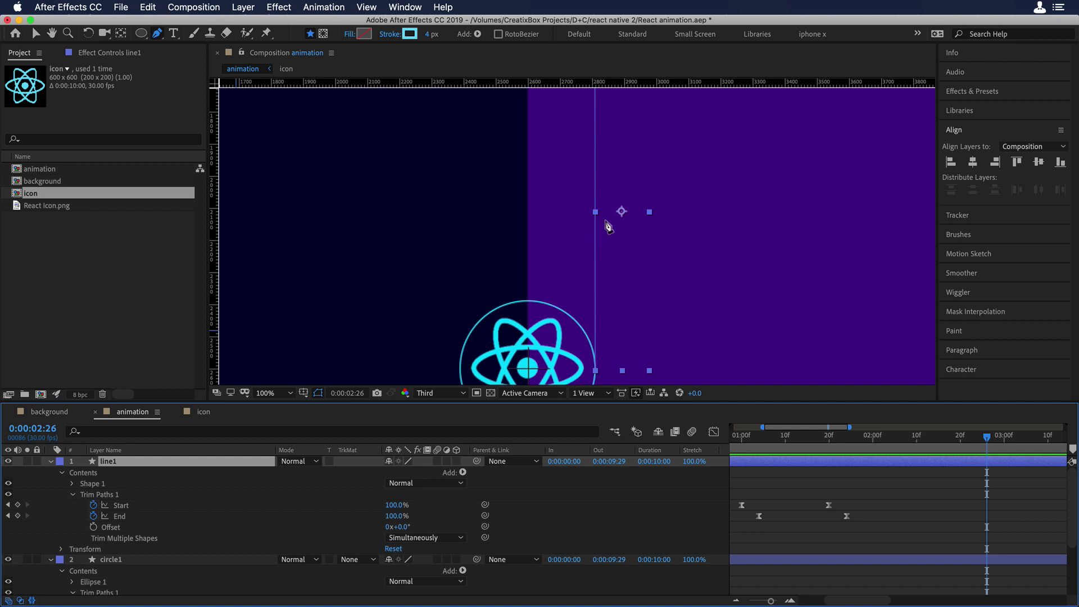
drag(616, 211, 589, 310)
click(782, 437)
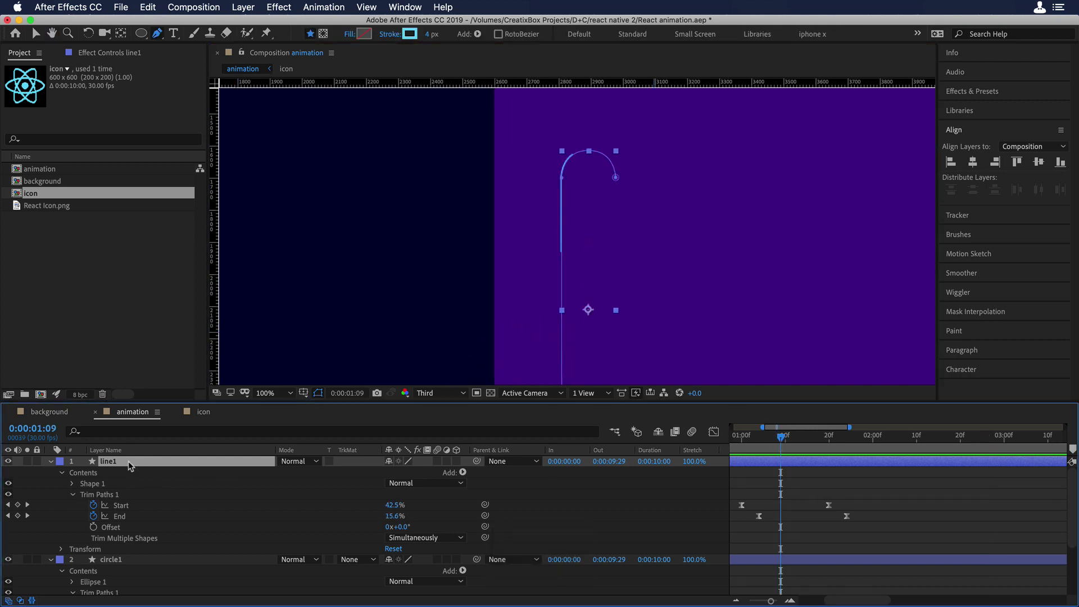
key(super+v)
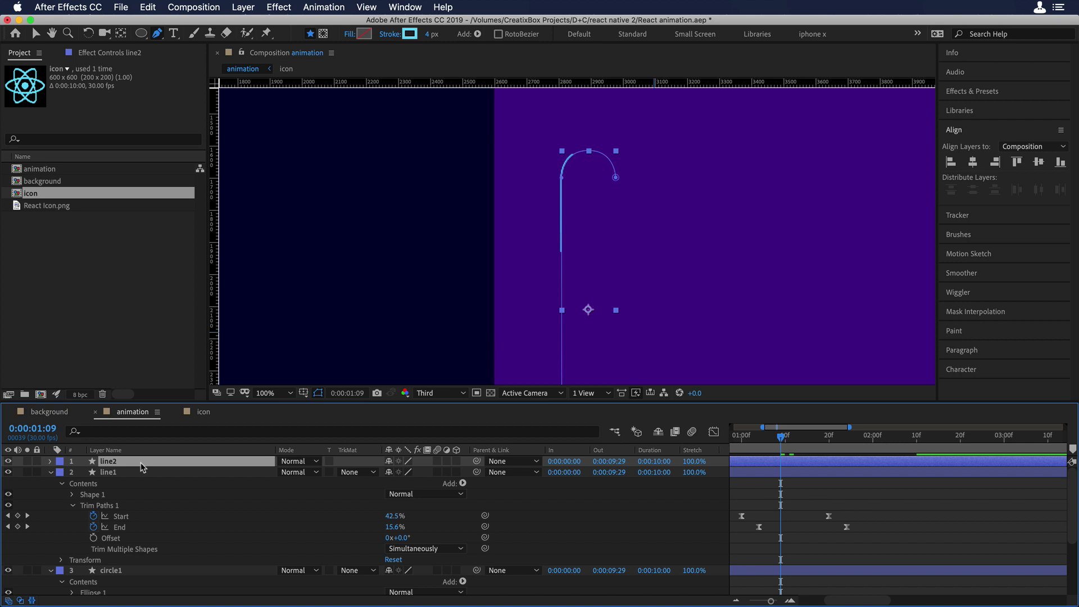
key(super+v)
Set the line2 layer's stroke width to 15 px
click(429, 35)
text(15)
key(Return)
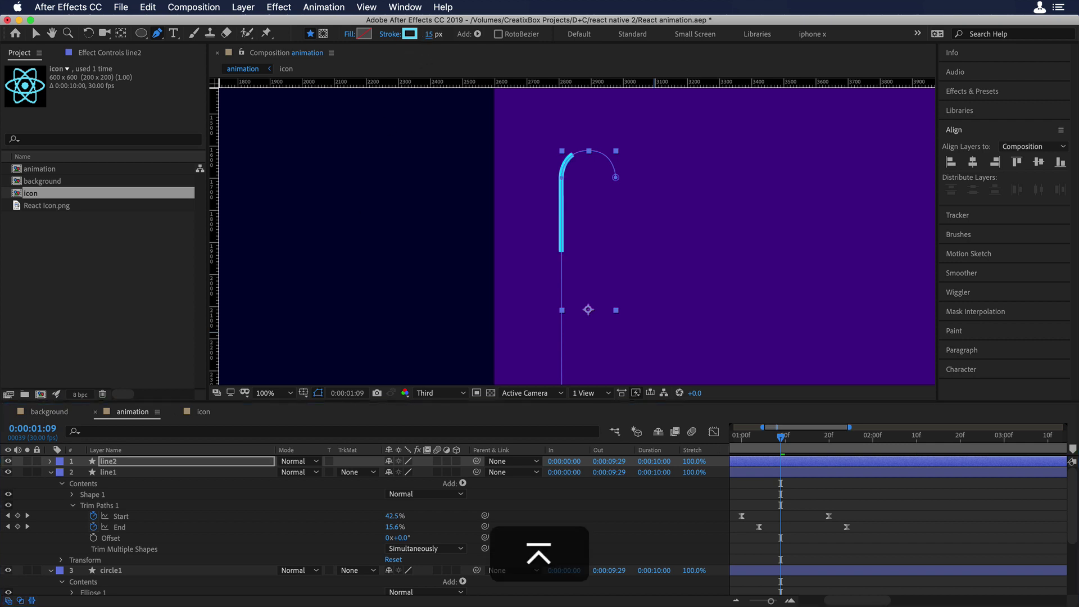
Change the Line Cap of line2's Stroke 1 to Round Cap
click(51, 461)
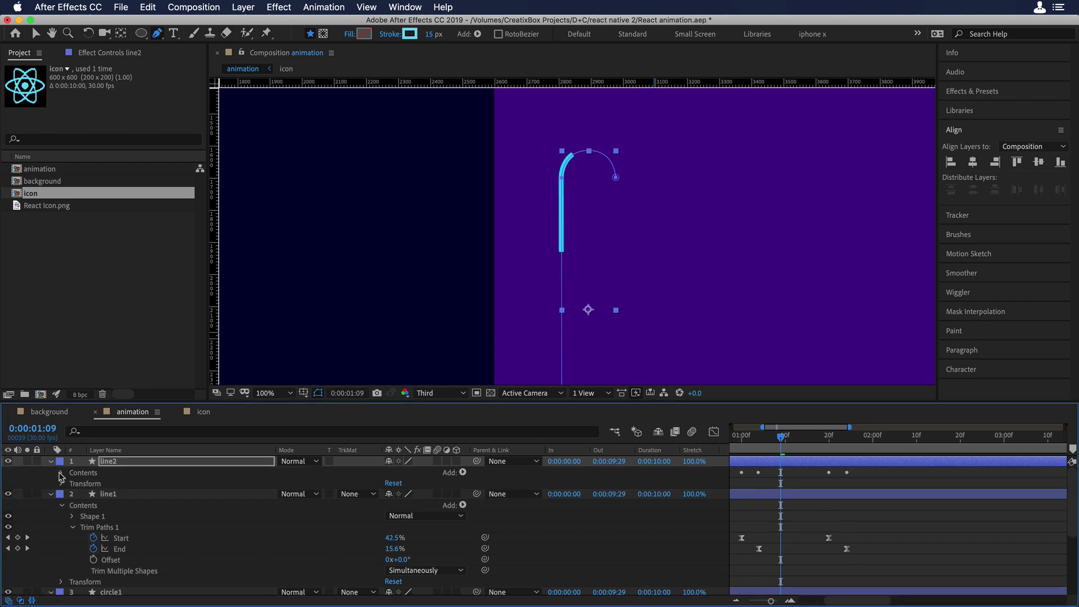
click(62, 473)
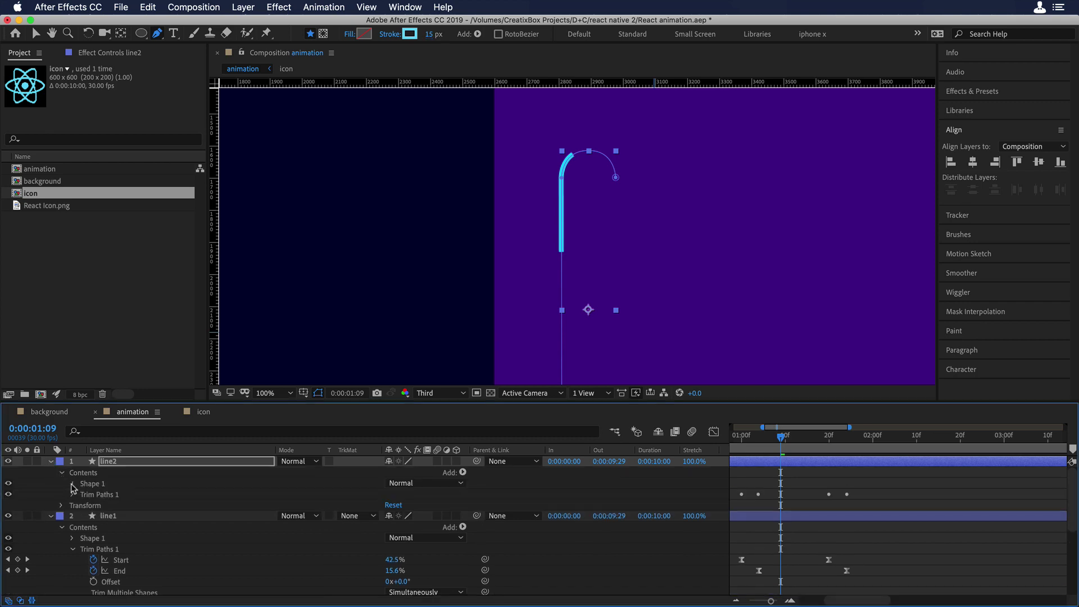
click(72, 484)
click(83, 506)
click(112, 547)
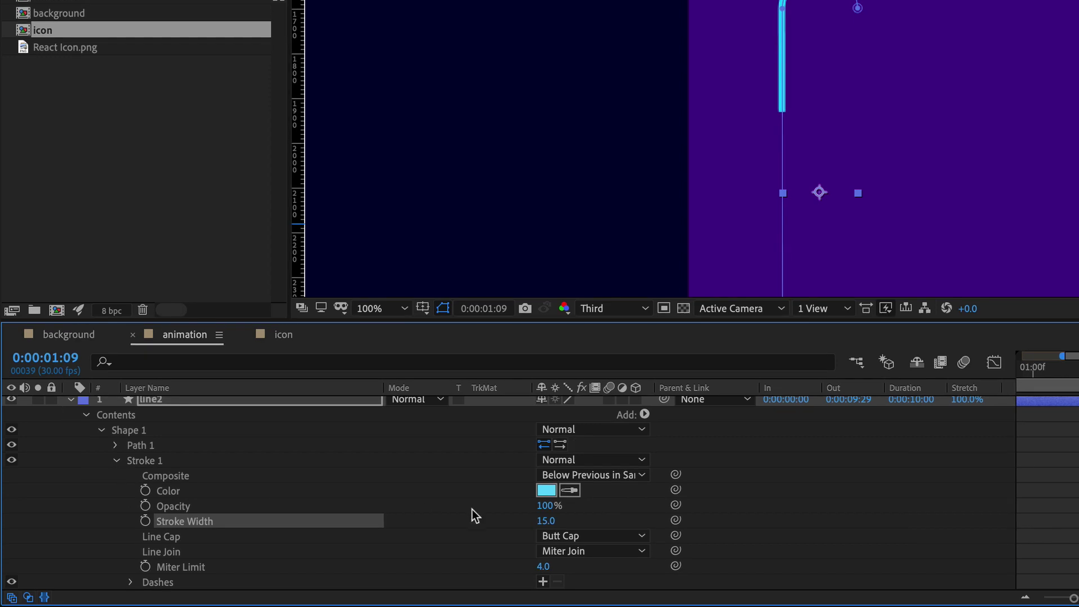
click(581, 537)
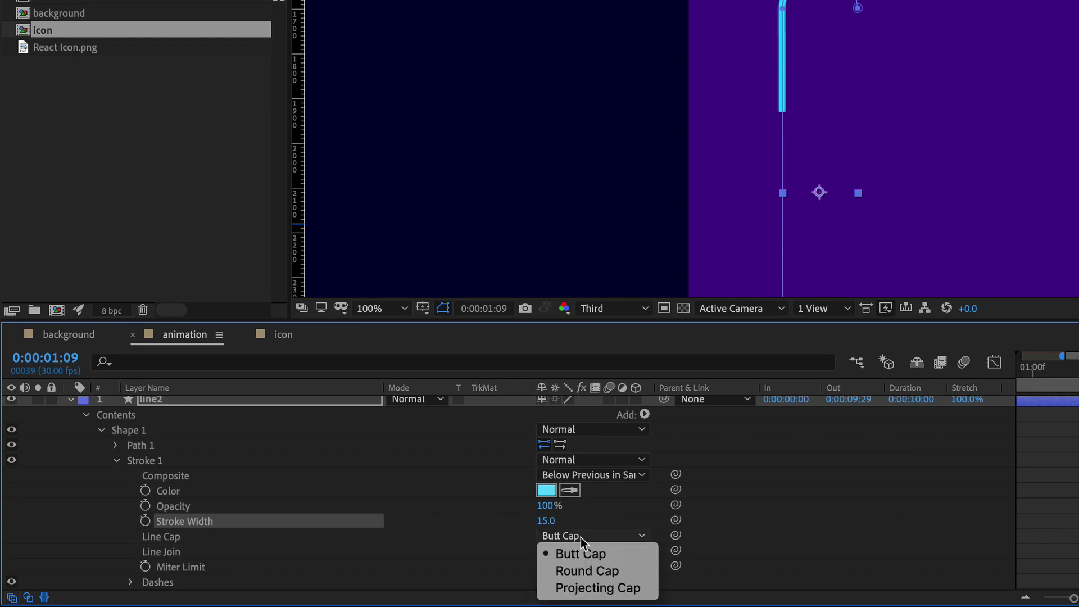
click(592, 571)
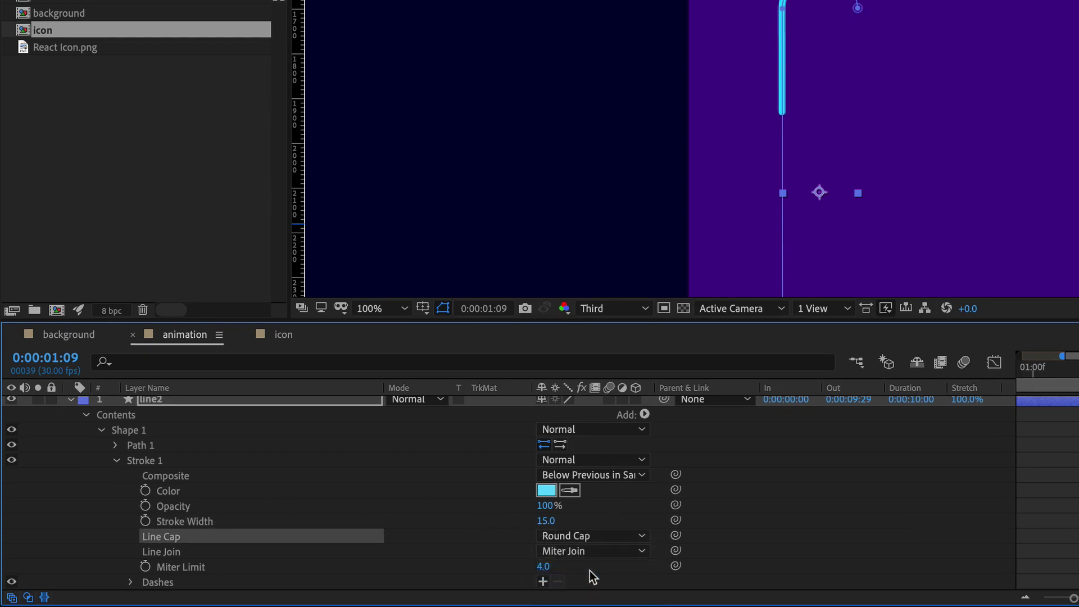
Move line2's Trim Paths End keyframes to about 0:00:01:02 and 0:00:01:21, and its last Start keyframe to 0:00:01:19
scroll(247, 468, up, 1)
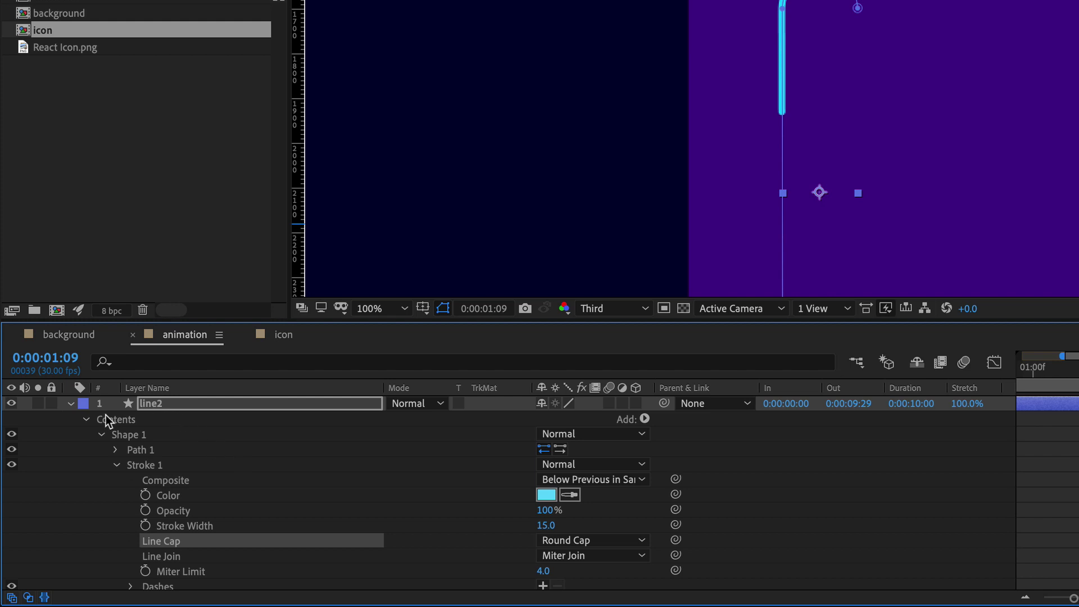
click(87, 420)
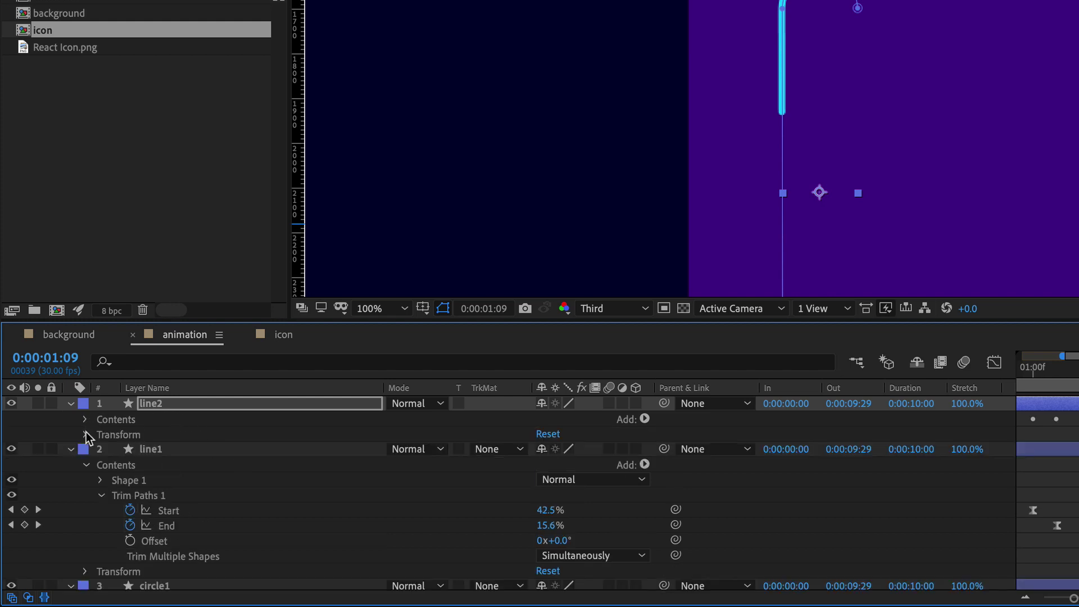
key(u)
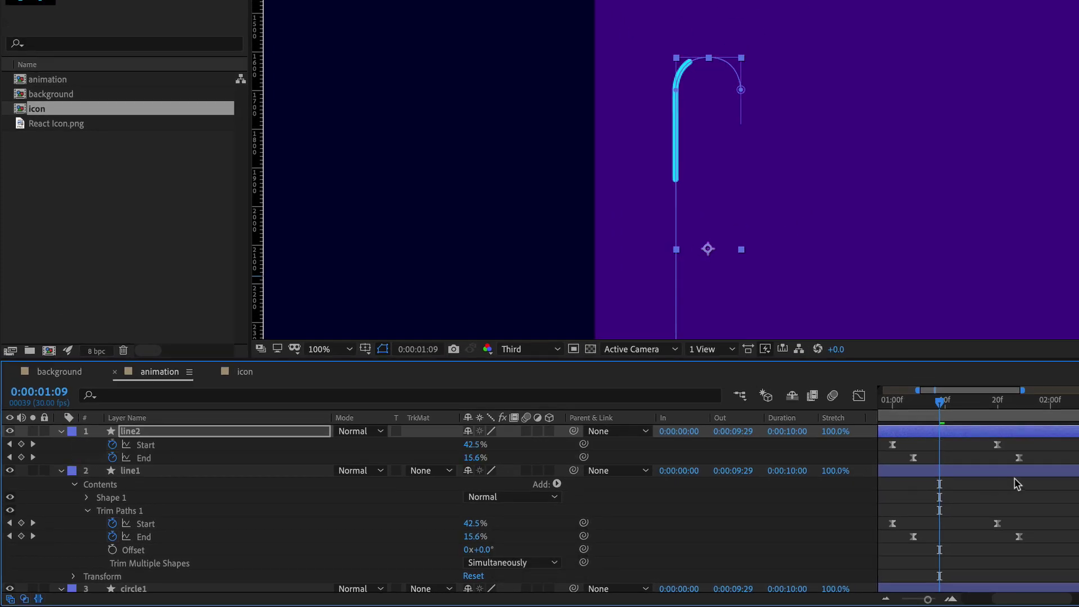
drag(1040, 458, 906, 466)
mouse_move(917, 404)
mouse_down()
mouse_move(962, 406)
mouse_move(1006, 462)
mouse_up()
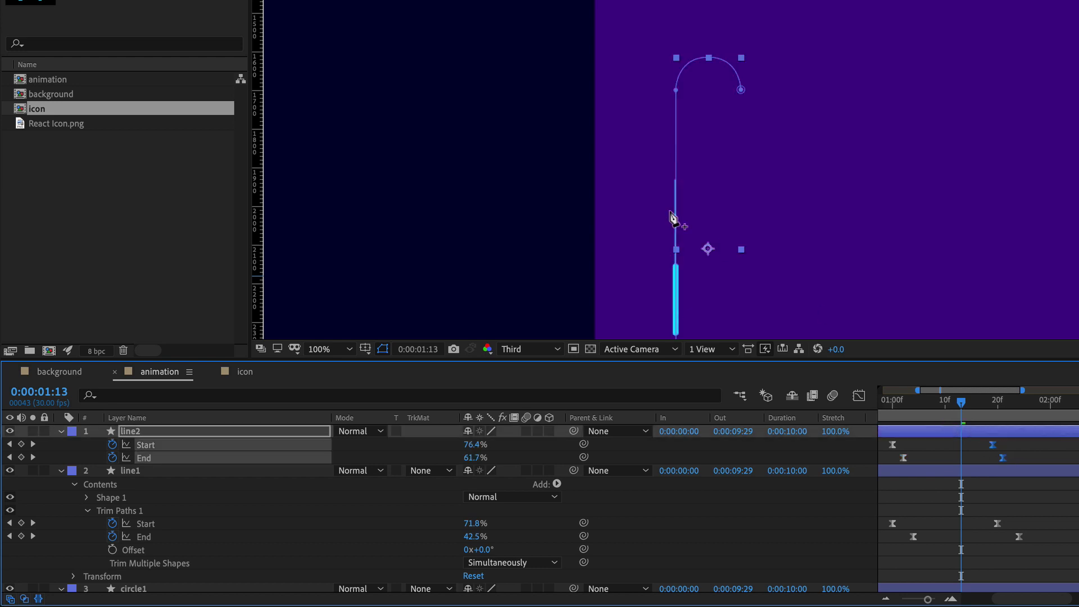
key(space)
drag(745, 262, 740, 140)
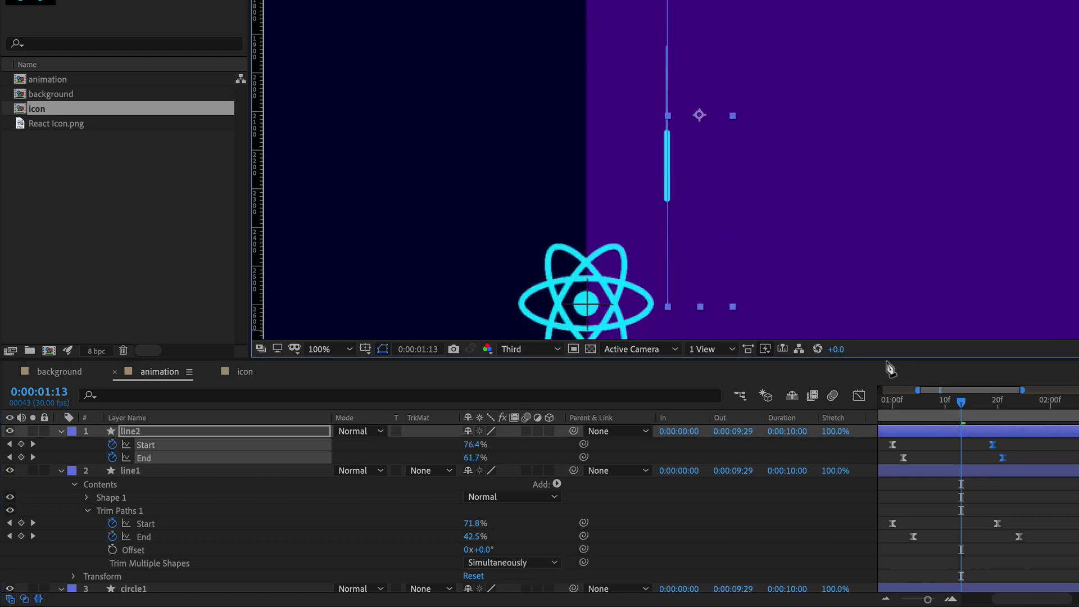
click(966, 403)
drag(968, 409, 995, 420)
key(space)
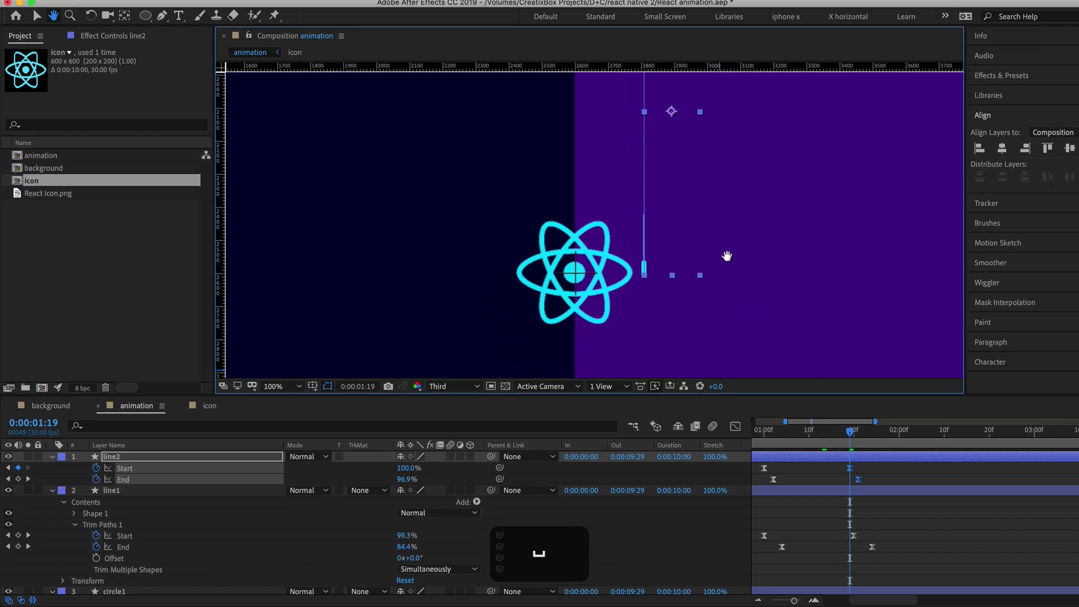
drag(711, 240, 703, 243)
key(g)
Duplicate the circle1 layer
scroll(779, 516, down, 3)
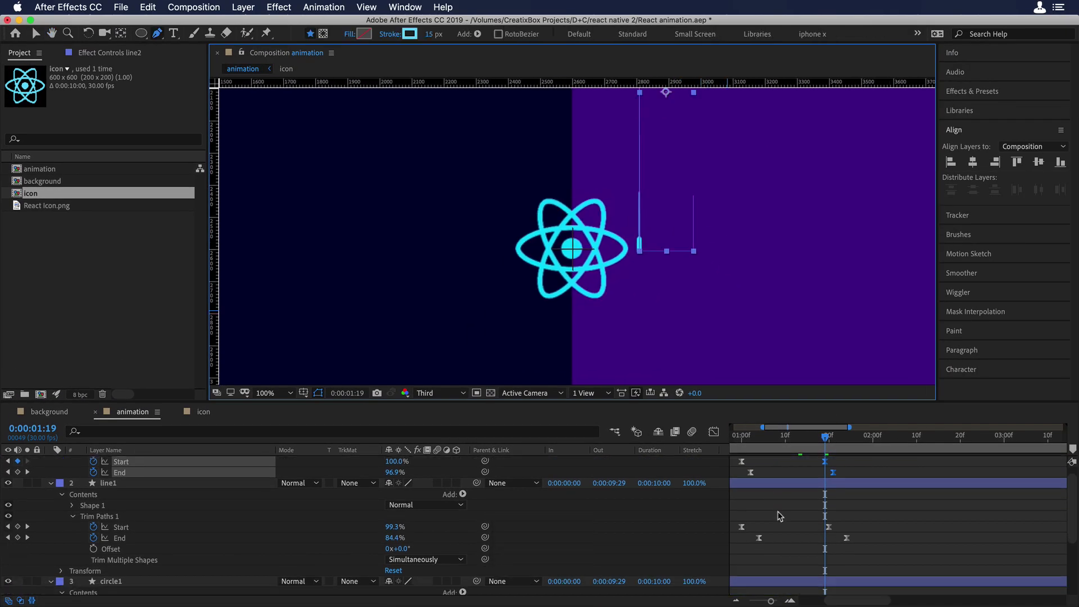
click(779, 527)
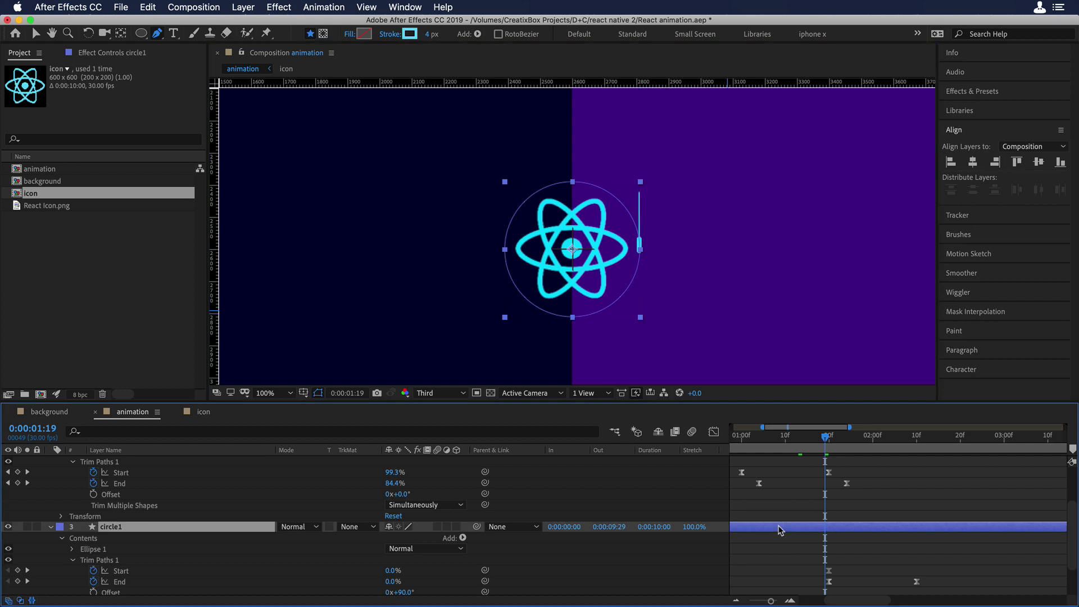
key(super+c)
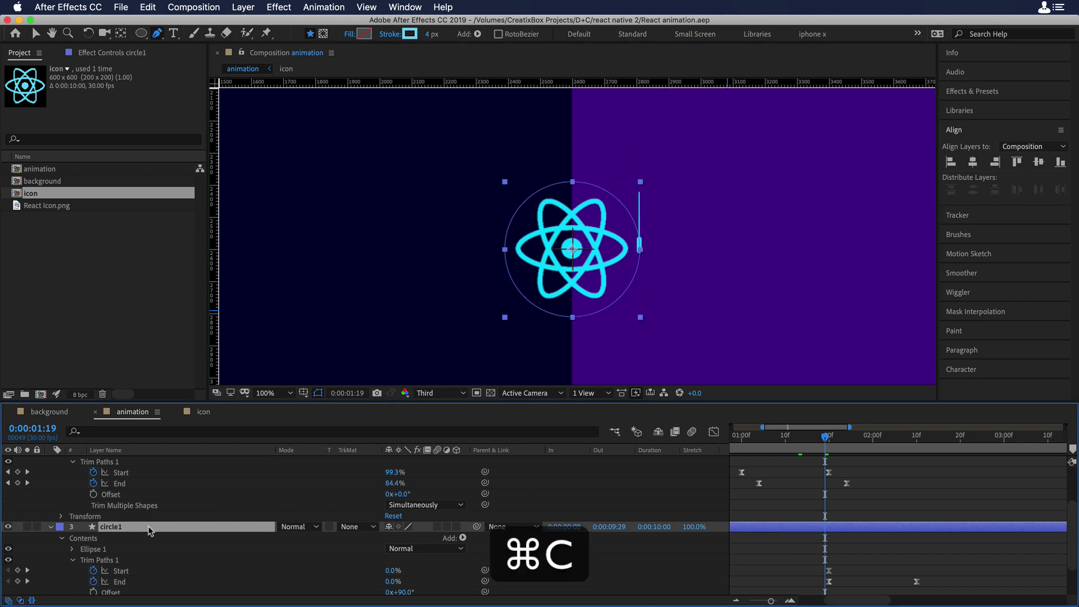
key(super+v)
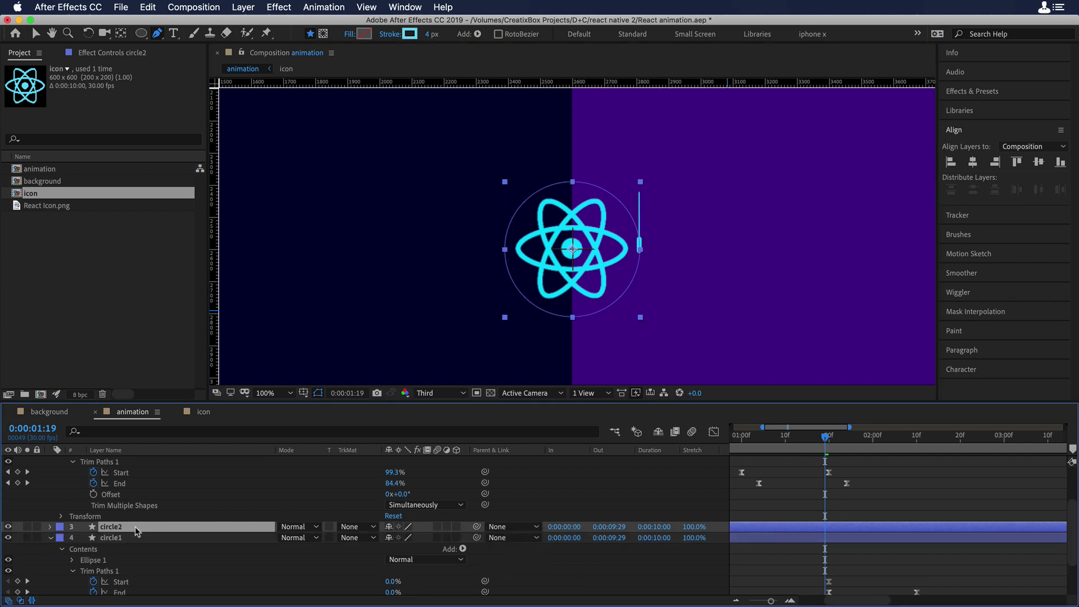
Reveal circle2's keyframes and, with the current time at 0:00:02:10, set its stroke width to 15 px
key(u)
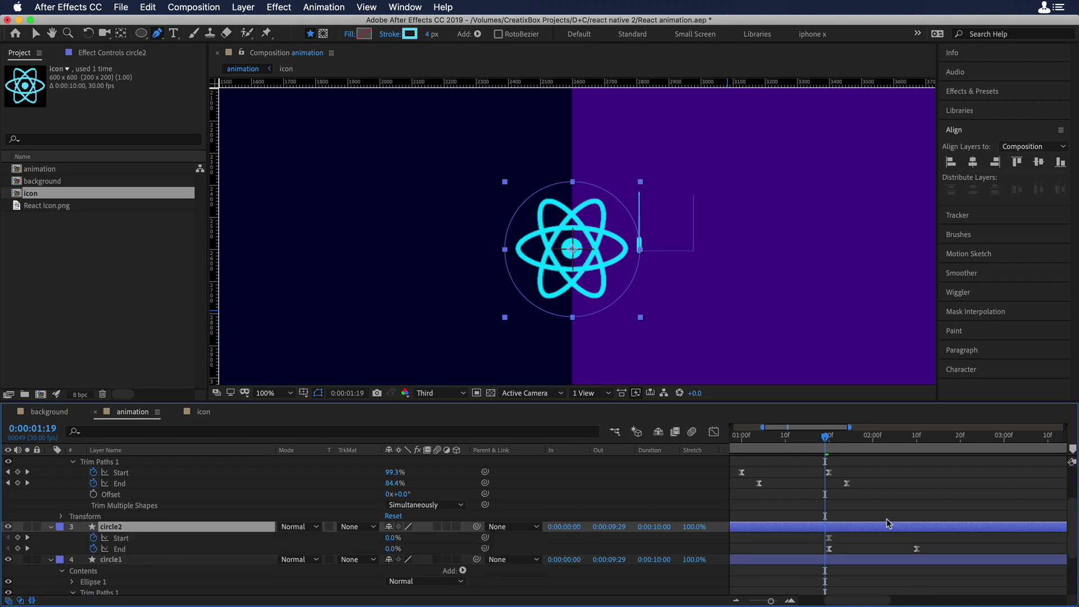
mouse_move(824, 438)
mouse_down()
mouse_move(897, 455)
mouse_move(913, 472)
mouse_up()
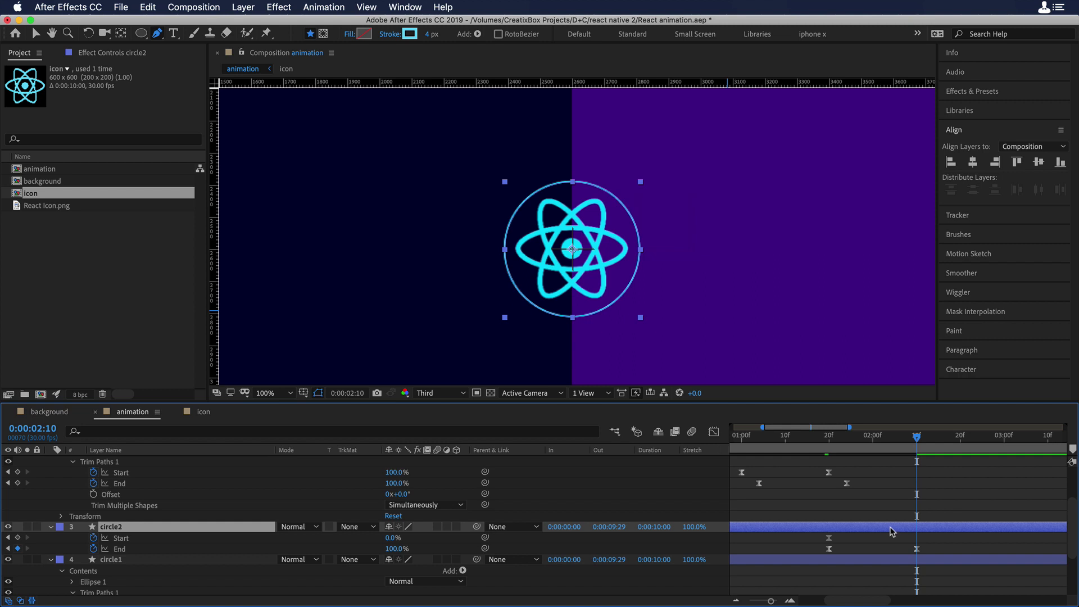
click(430, 35)
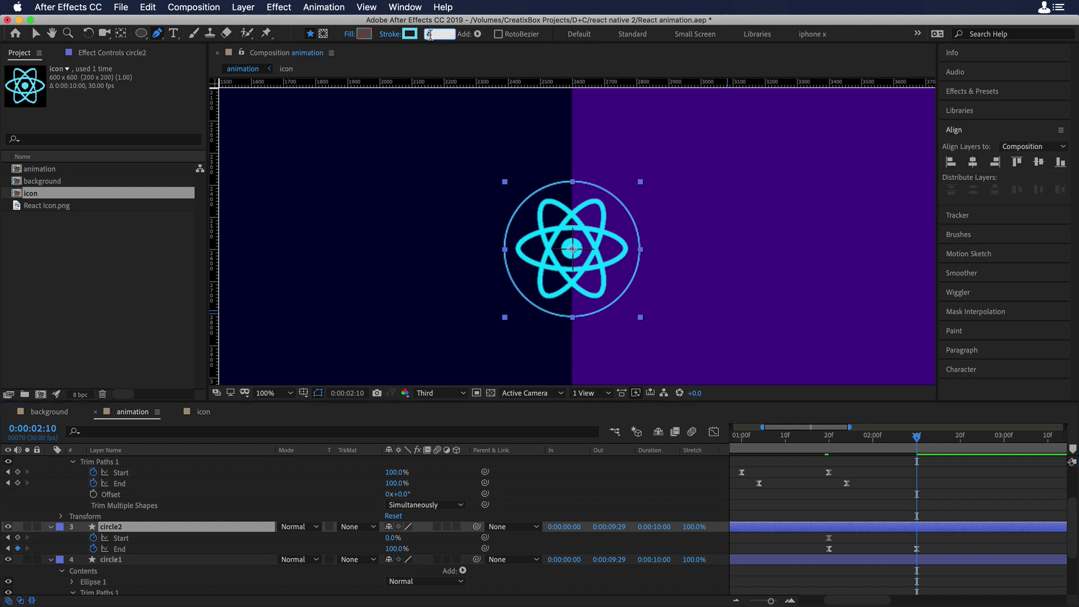
text(15)
key(Return)
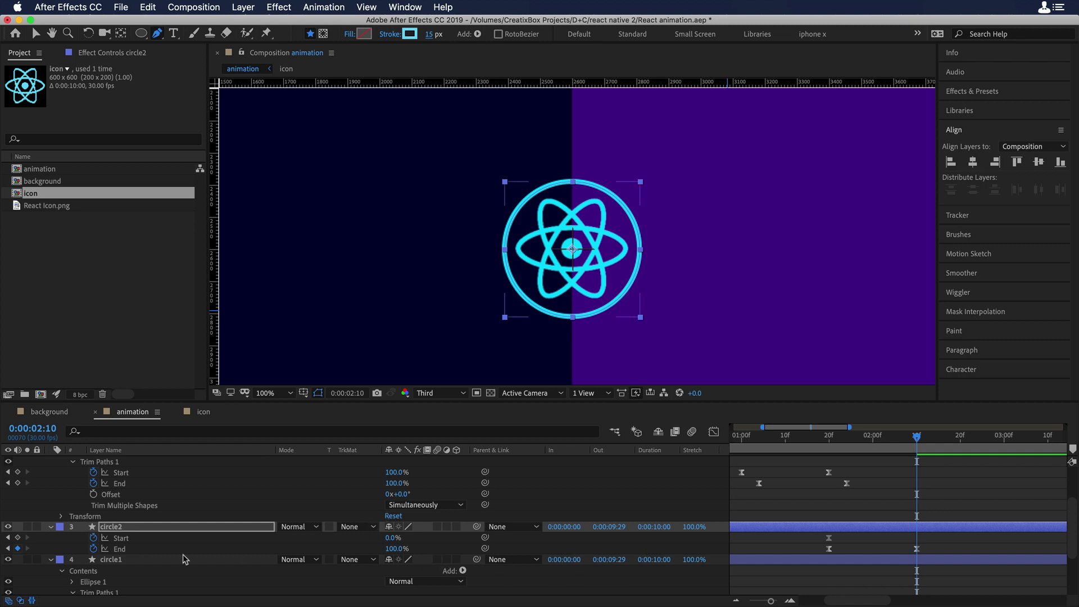
Add a 100% Trim Paths Start keyframe to circle2 at 0:00:02:10 and shift its End keyframes about two frames later
click(18, 538)
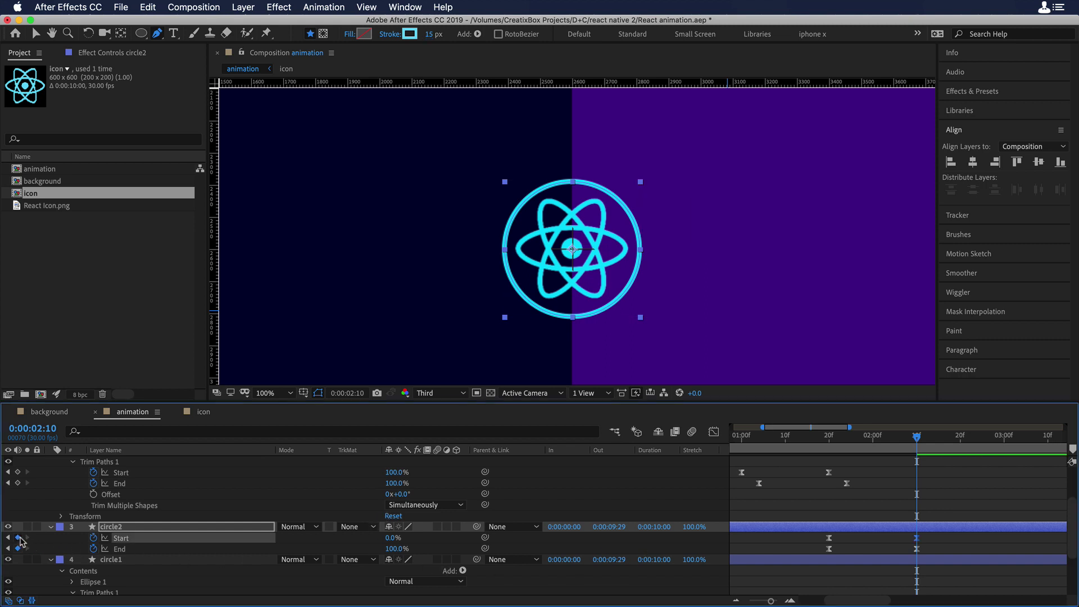
drag(384, 543, 489, 542)
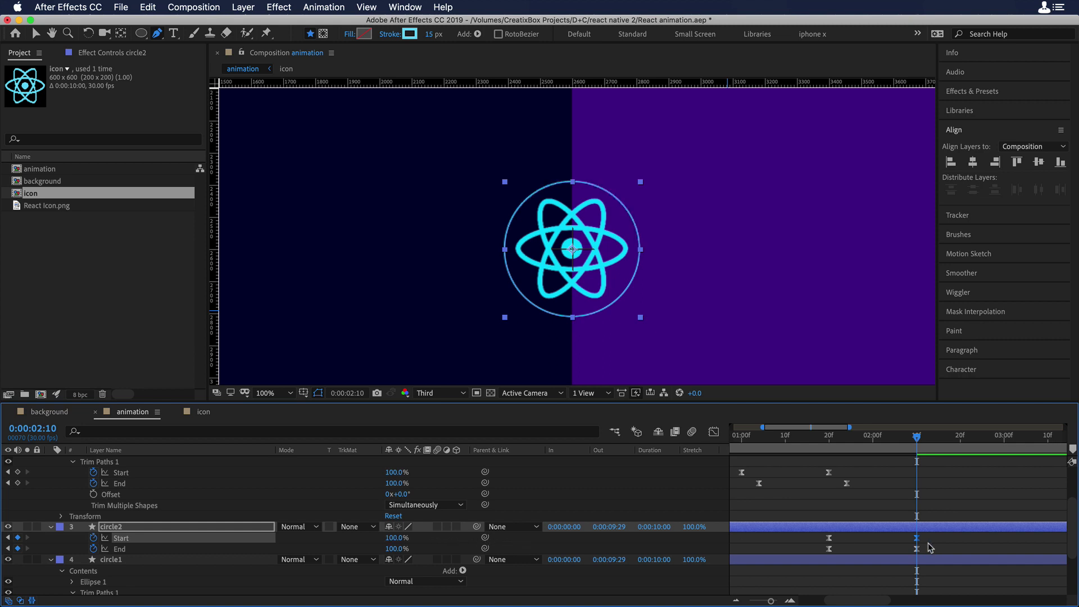
drag(826, 552, 926, 555)
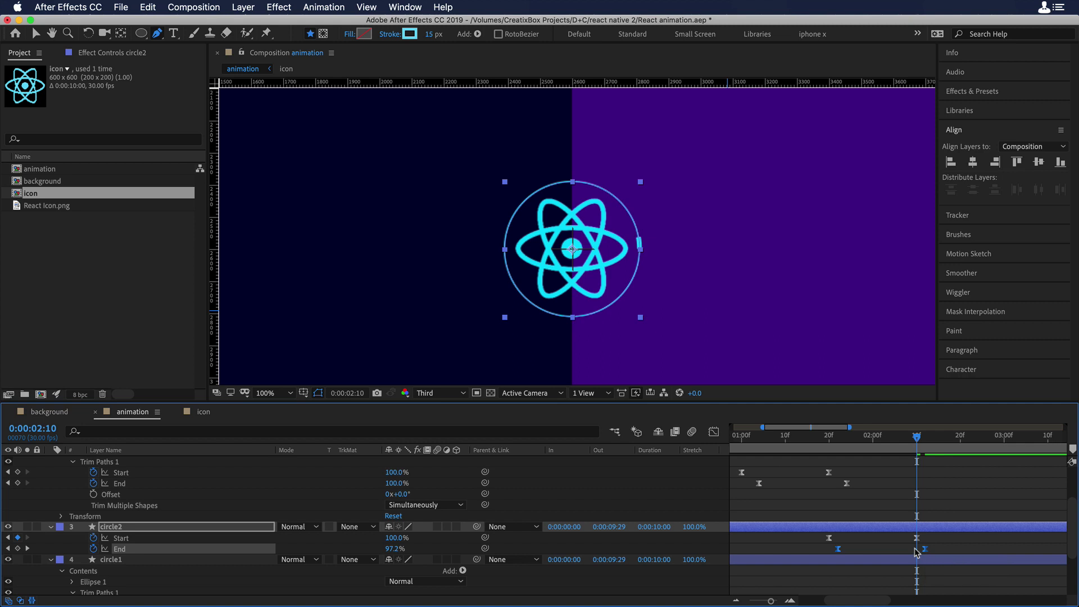
mouse_move(916, 439)
mouse_down()
mouse_move(833, 448)
mouse_move(860, 444)
mouse_up()
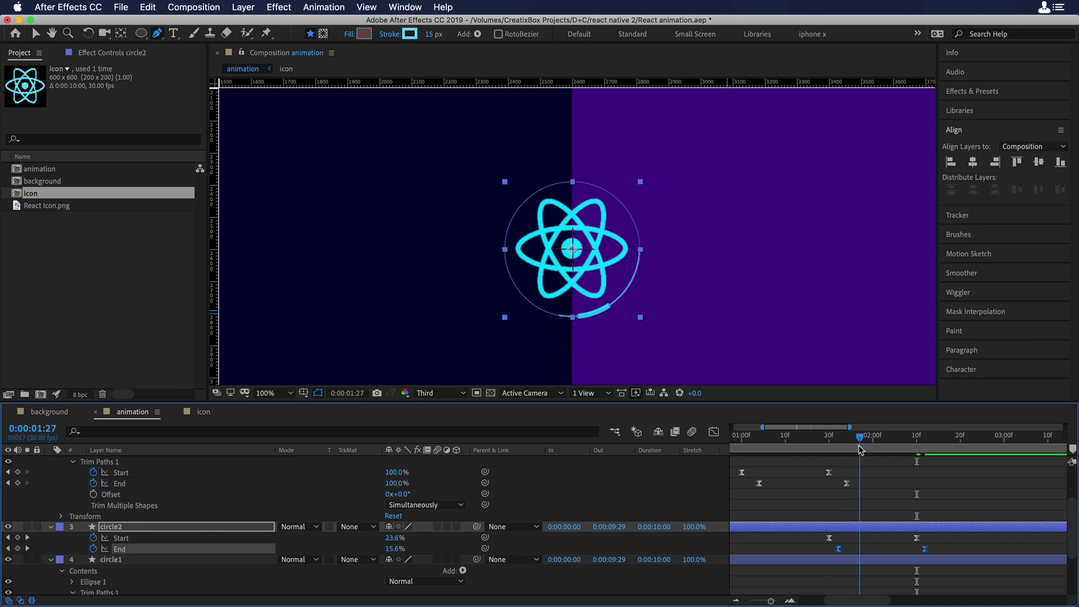
Change the Line Cap of circle2's Stroke 1 to Round Cap
click(51, 526)
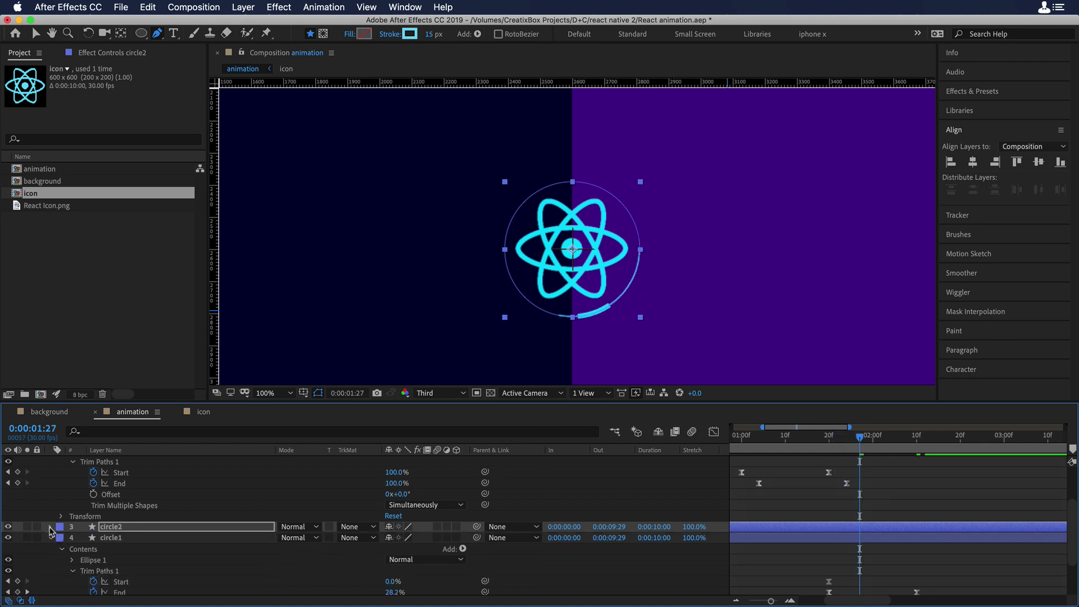
click(50, 526)
scroll(52, 525, down, 1)
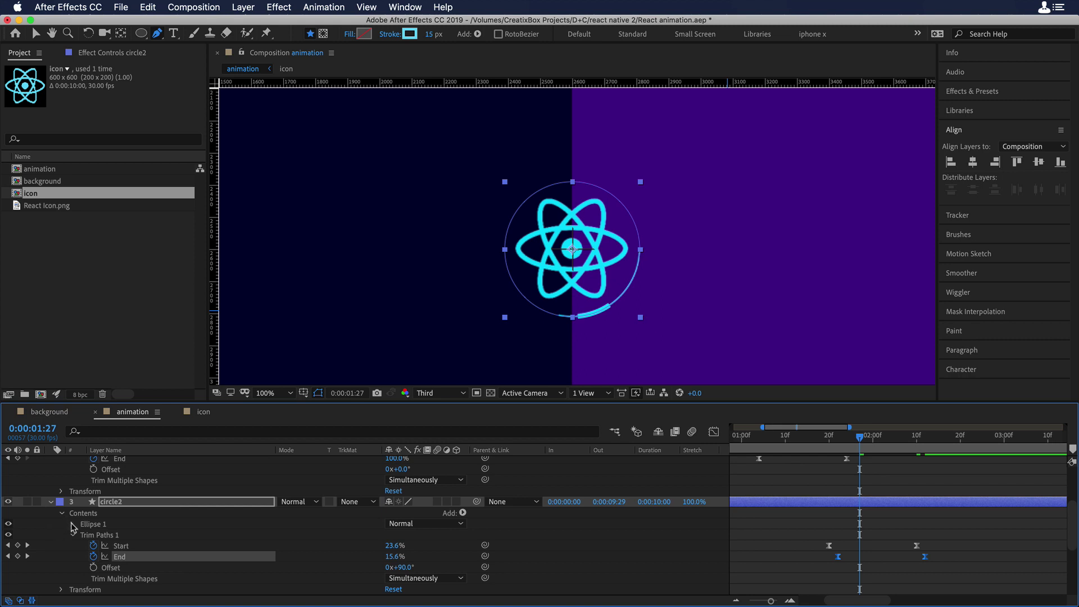
click(72, 525)
click(84, 546)
scroll(85, 548, down, 2)
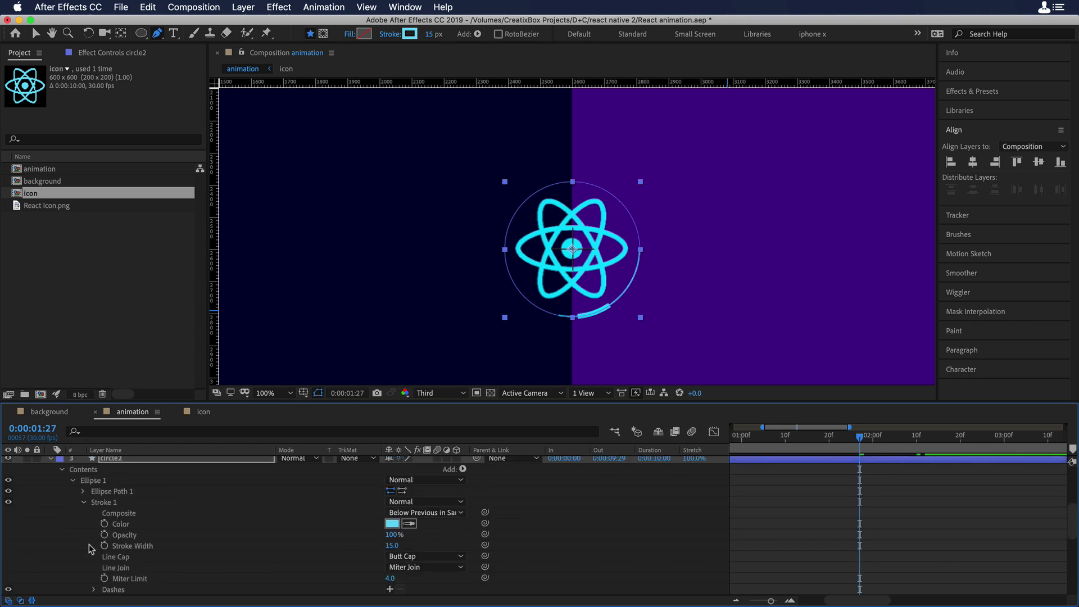
click(413, 556)
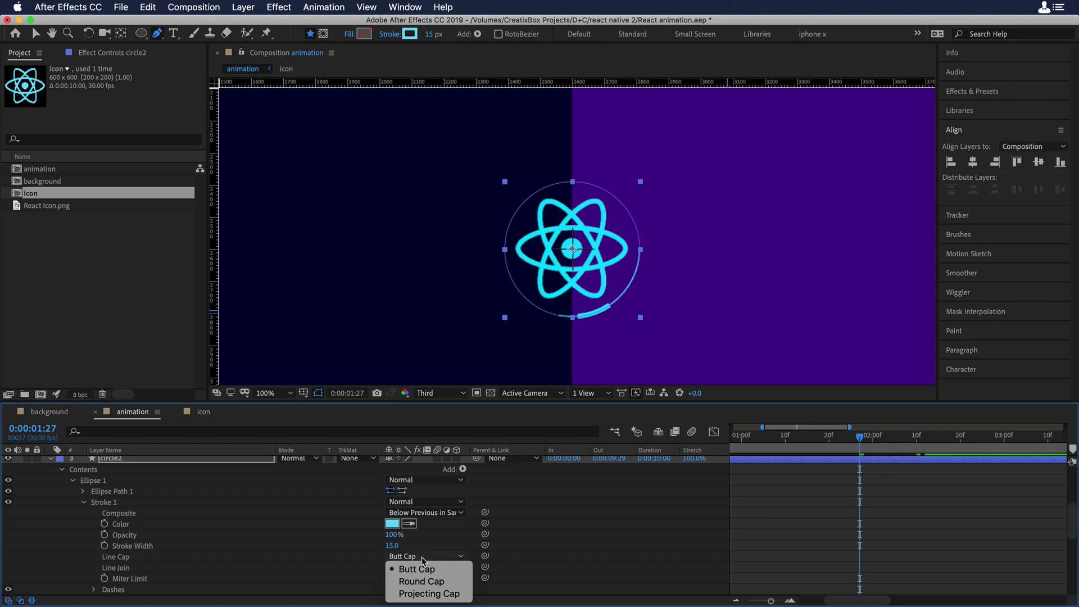
click(444, 585)
scroll(843, 527, down, 1)
scroll(843, 527, up, 2)
Shift all of circle2's Trim Paths keyframes earlier so the Start trim begins at about 0:00:01:16
click(121, 479)
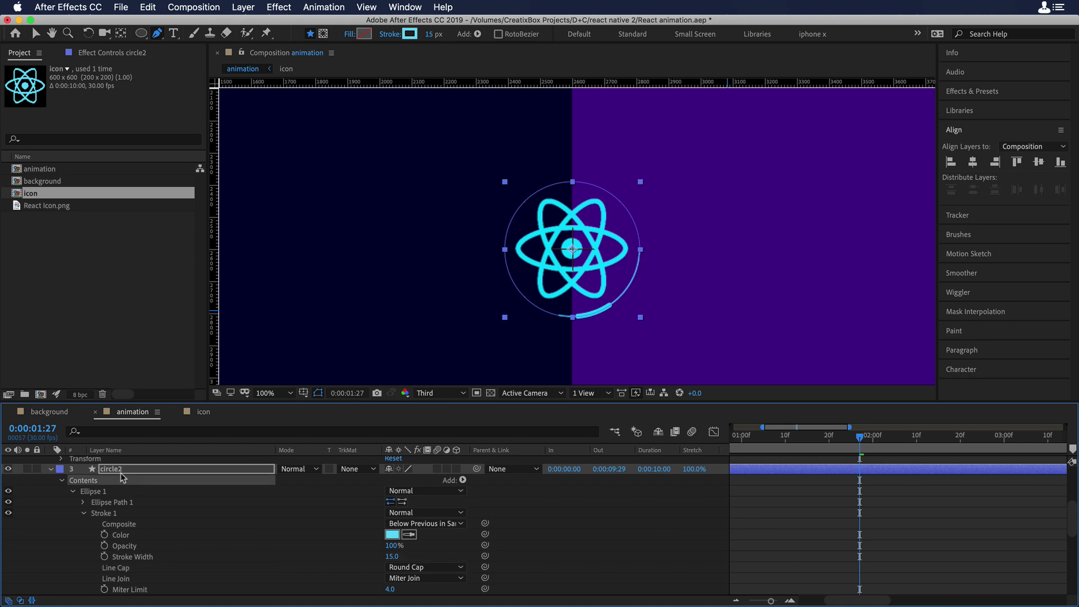
click(119, 472)
key(u)
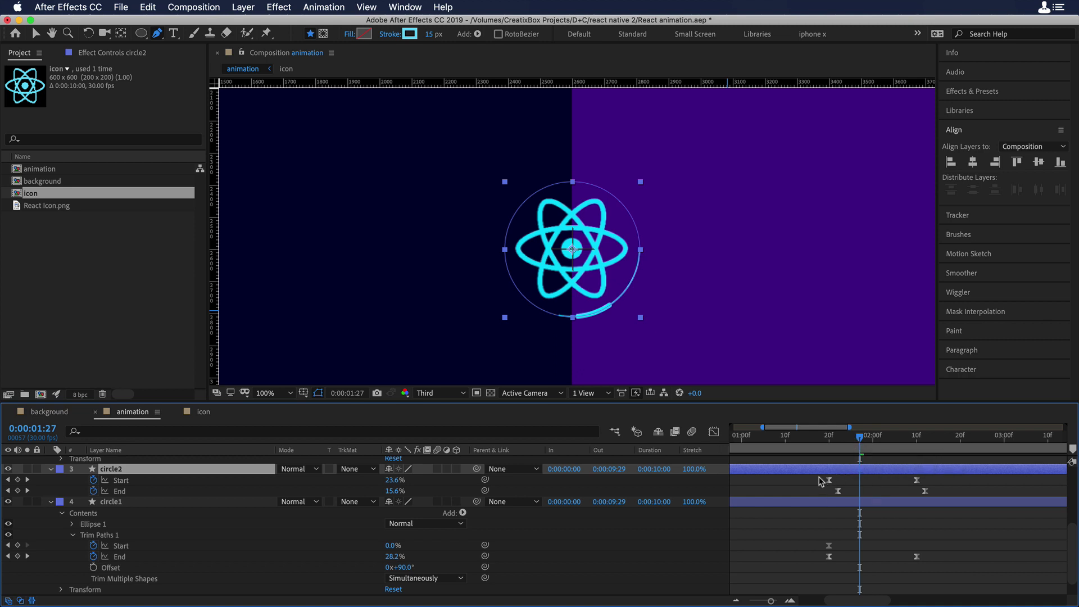
drag(815, 477, 921, 494)
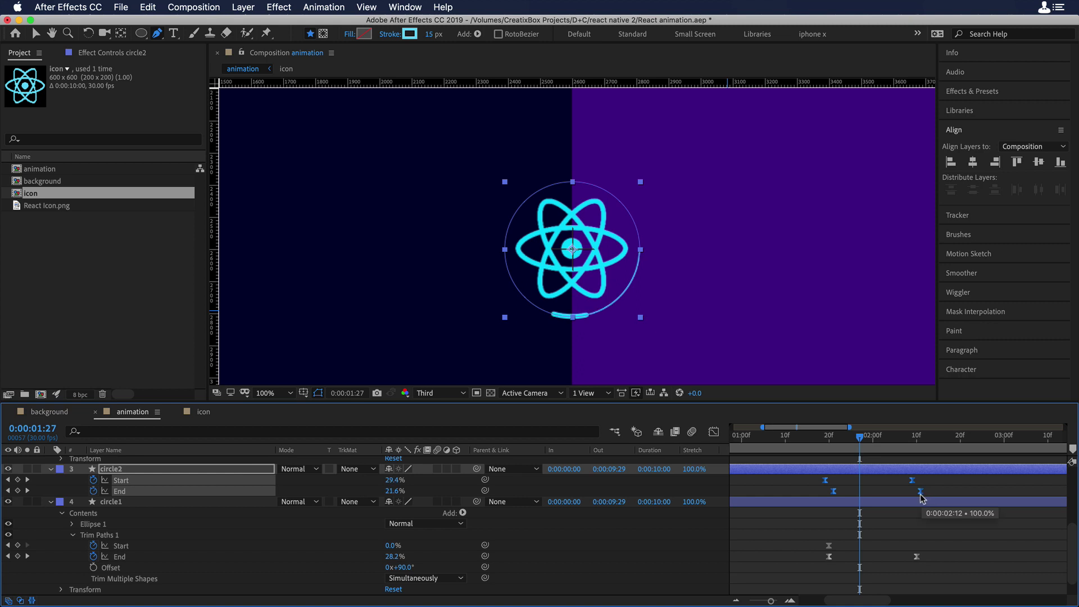
click(932, 495)
drag(834, 491, 839, 494)
click(822, 439)
drag(822, 442, 907, 494)
click(821, 443)
drag(822, 442, 816, 444)
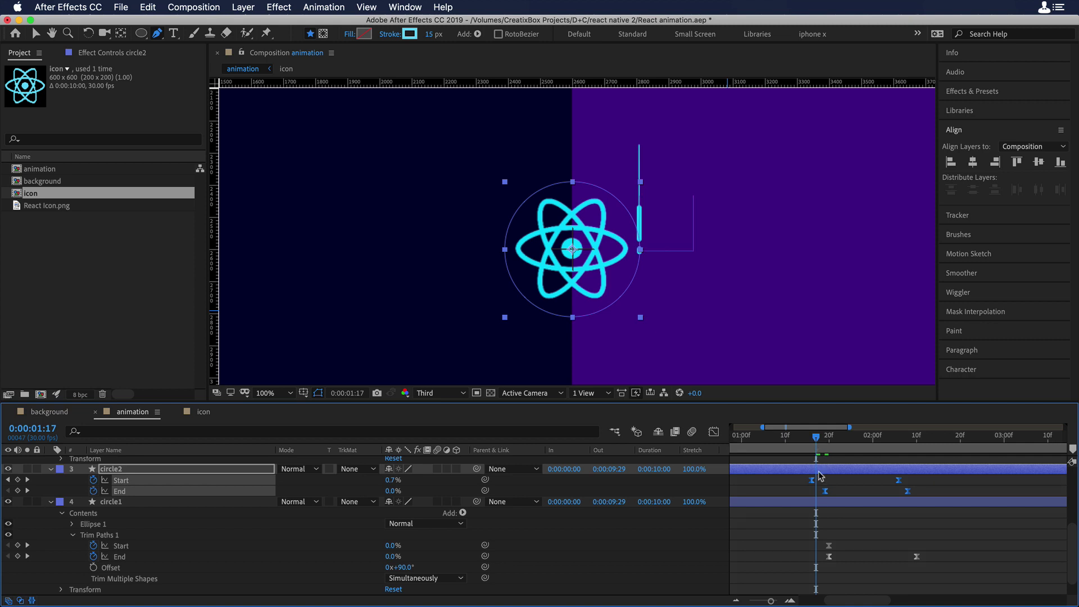
Fine-tune circle2's Start keyframes to about 0:00:01:17 and 0:00:02:09, and its End keyframes to about 0:00:01:20 and 0:00:02:11
click(829, 485)
drag(811, 480, 816, 480)
drag(817, 441, 821, 444)
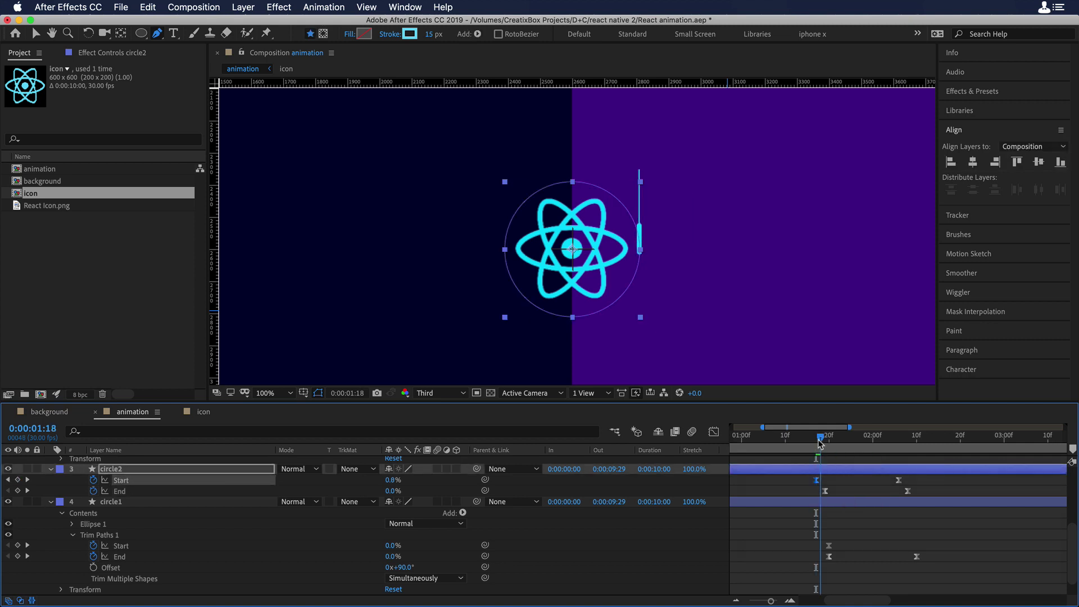
click(826, 491)
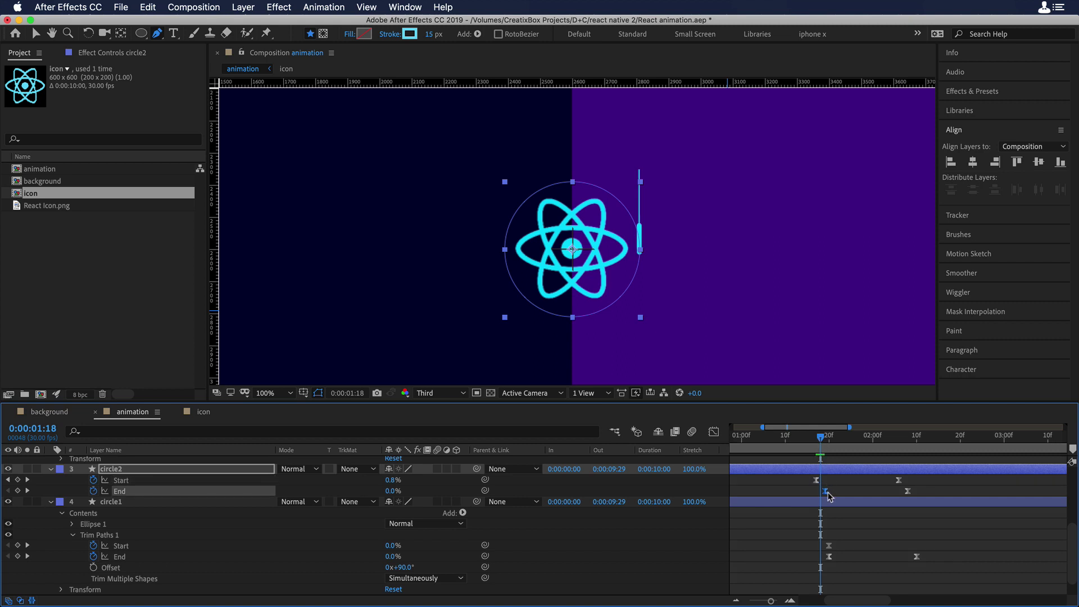
drag(819, 442, 854, 446)
mouse_move(916, 496)
mouse_down()
mouse_move(894, 476)
mouse_move(915, 485)
mouse_up()
click(935, 481)
Preview the line and circle animation, first close up and again from 0:00:00:00 with the composition viewed at 50%
drag(854, 448, 746, 448)
key(space)
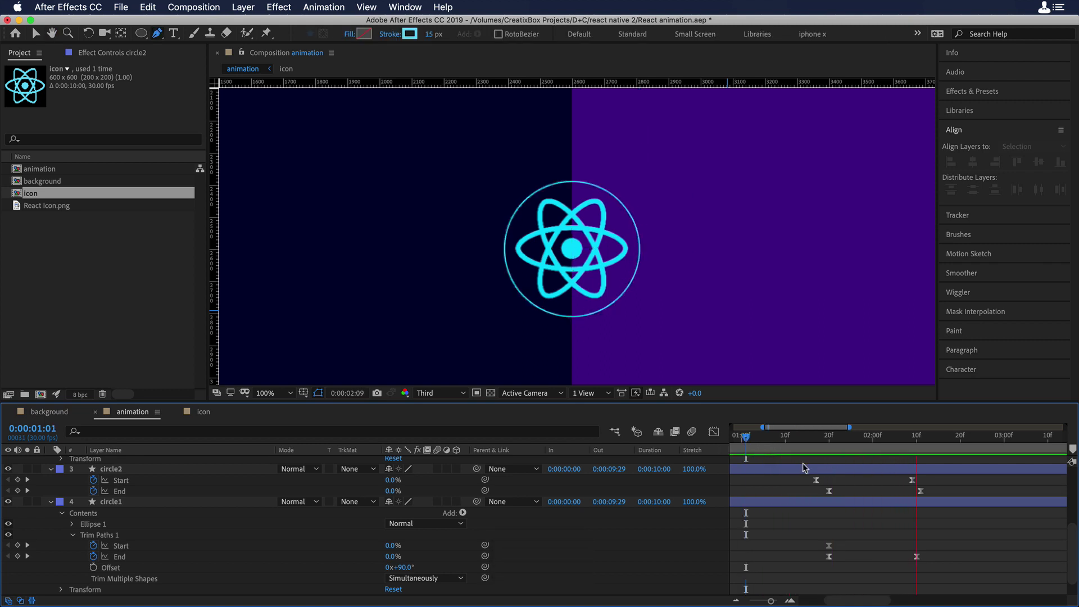
key(space)
click(881, 471)
key(F2)
key(comma)
key(comma)
drag(653, 204, 645, 267)
drag(765, 446, 731, 446)
click(736, 600)
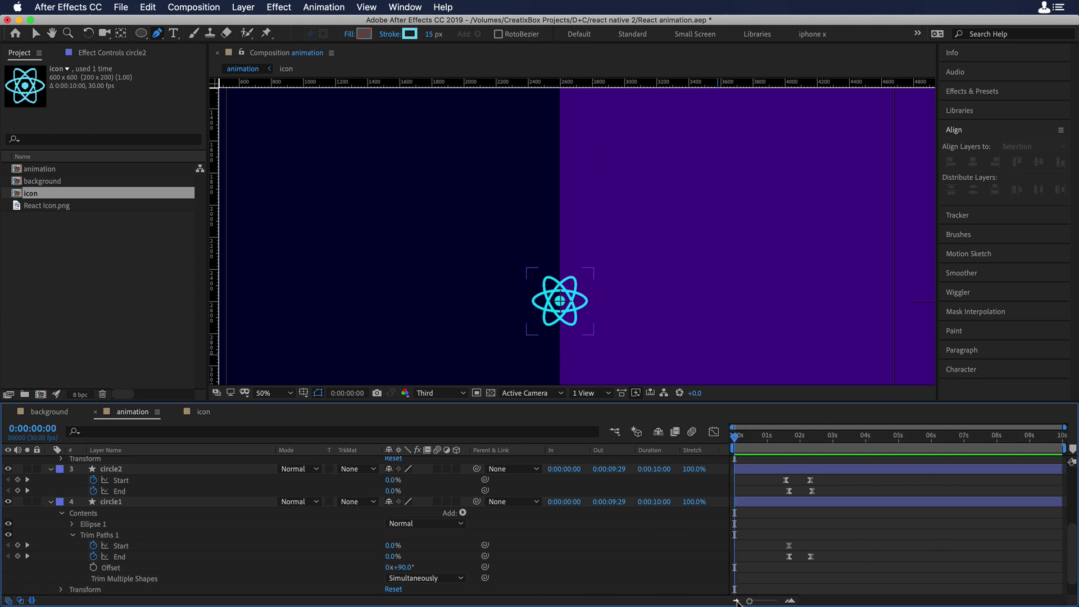
key(space)
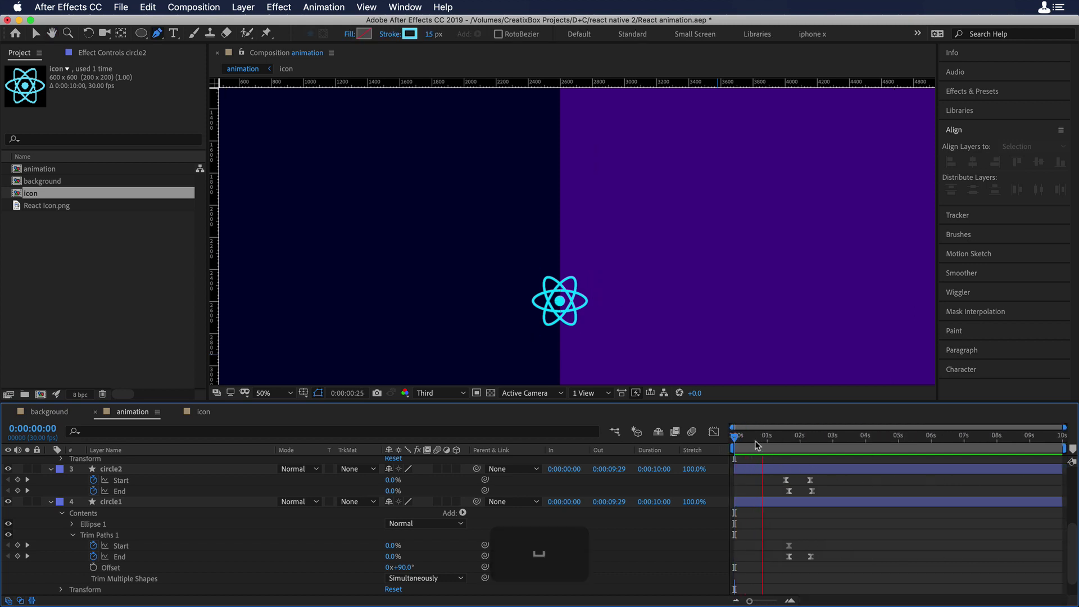
key(space)
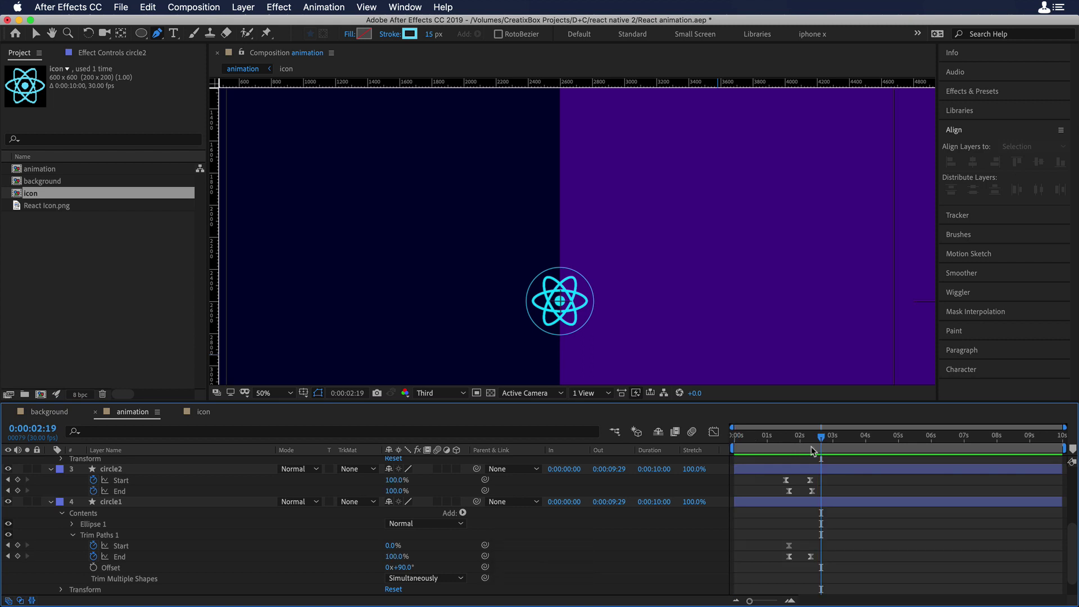
Set Opacity and Scale keyframes of 100% on the circle1 layer at 0:00:02:09
click(811, 501)
drag(820, 444, 810, 442)
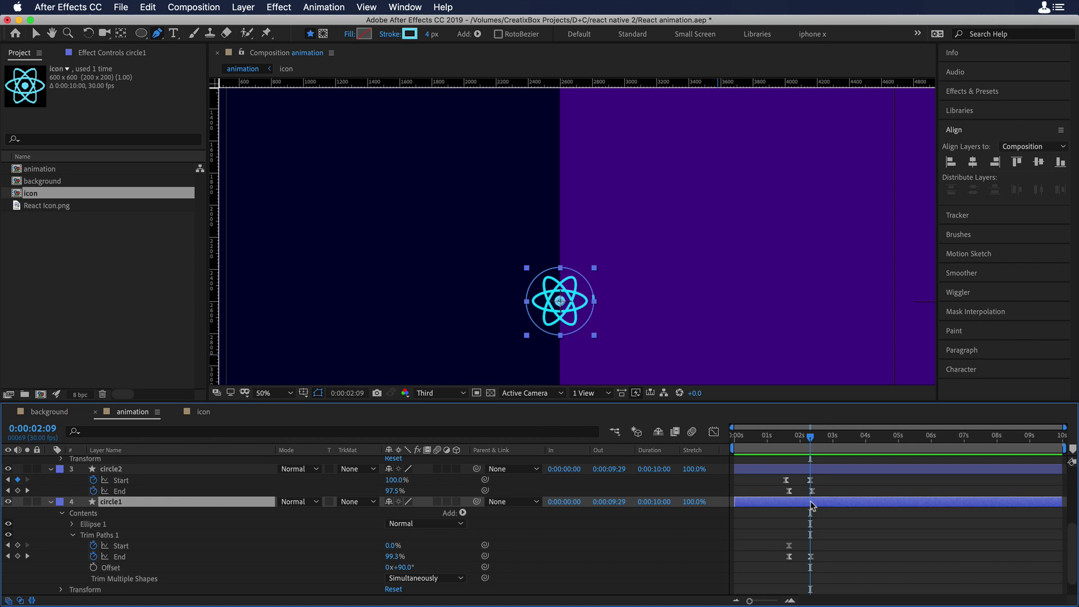
key(t)
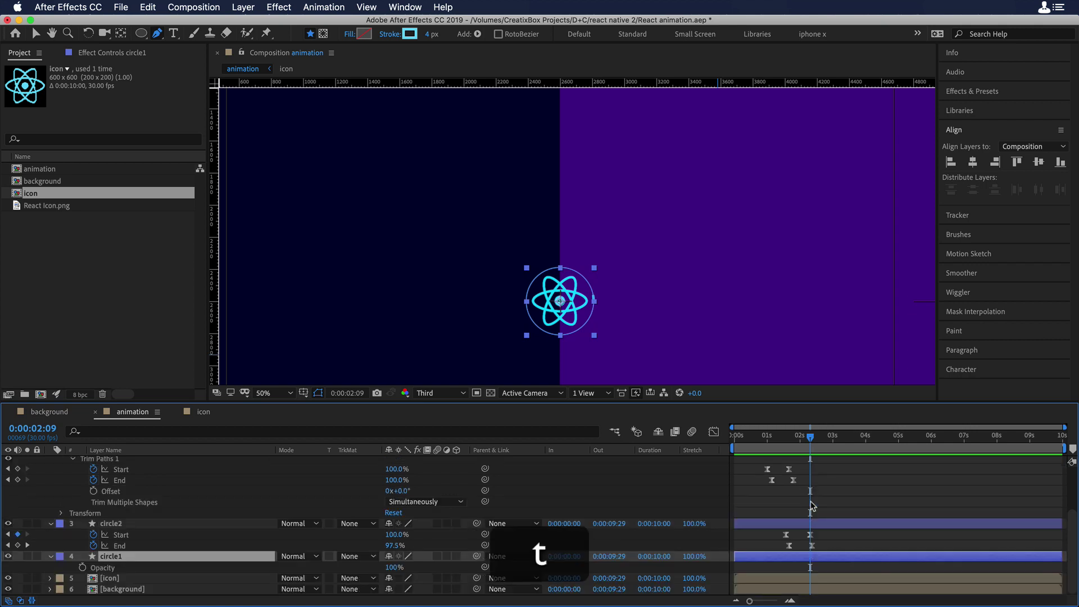
click(83, 568)
key(s)
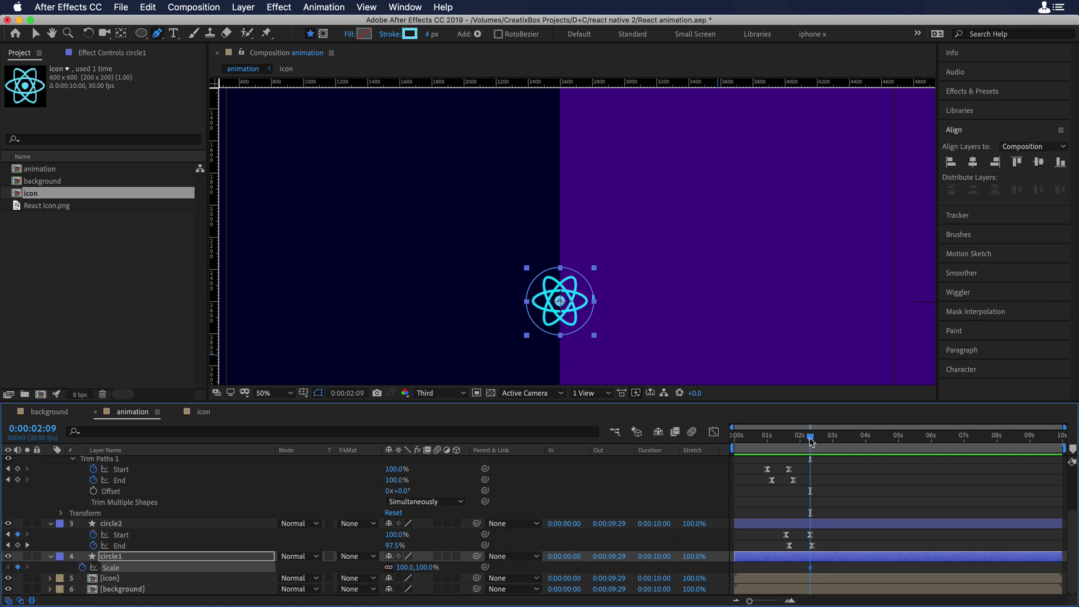
At 0:00:02:15, set circle1's Scale to 150% and its Opacity to 0%
drag(811, 442, 820, 444)
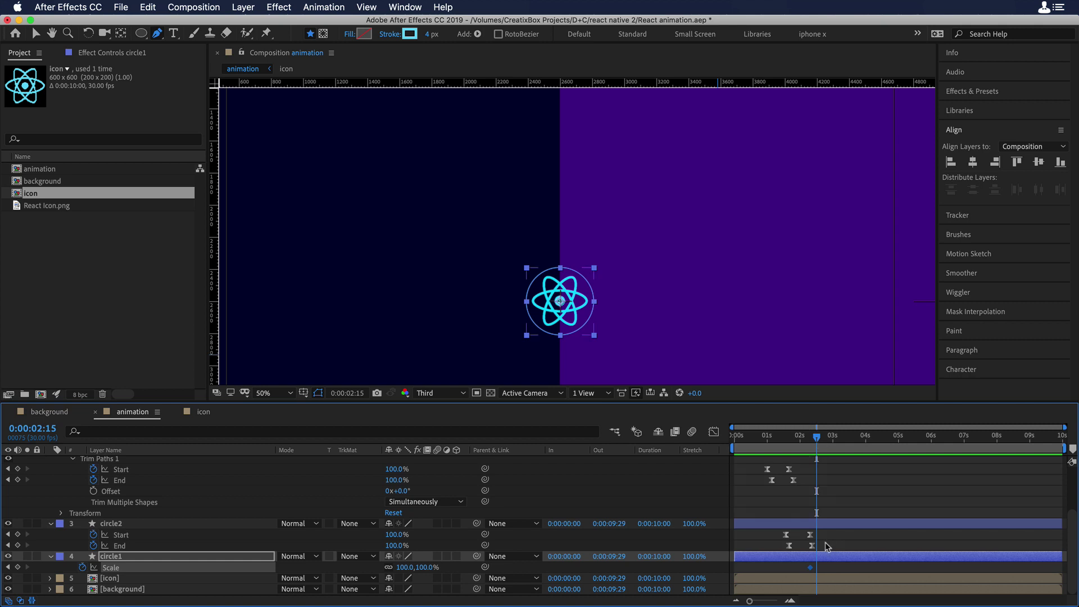
click(790, 599)
click(790, 599)
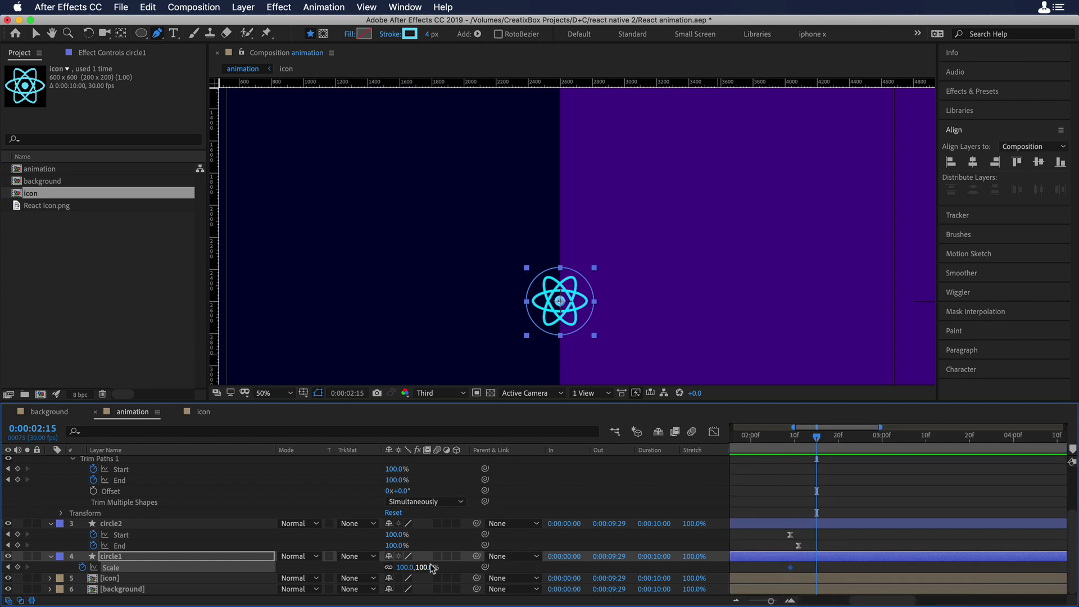
mouse_move(432, 569)
mouse_down()
mouse_move(420, 567)
mouse_move(432, 567)
mouse_up()
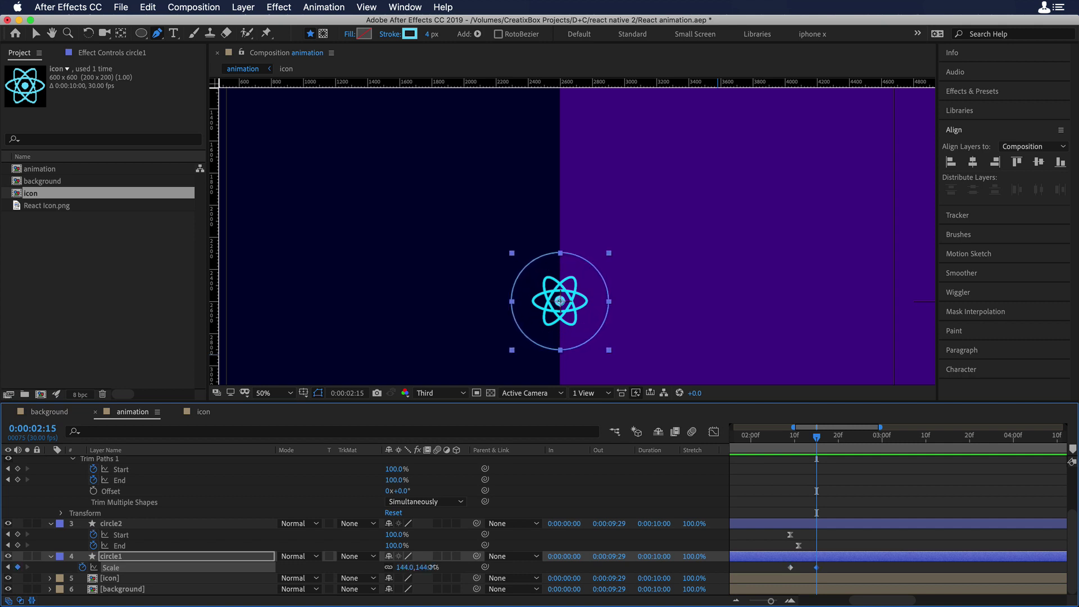
click(405, 567)
text(150)
key(Return)
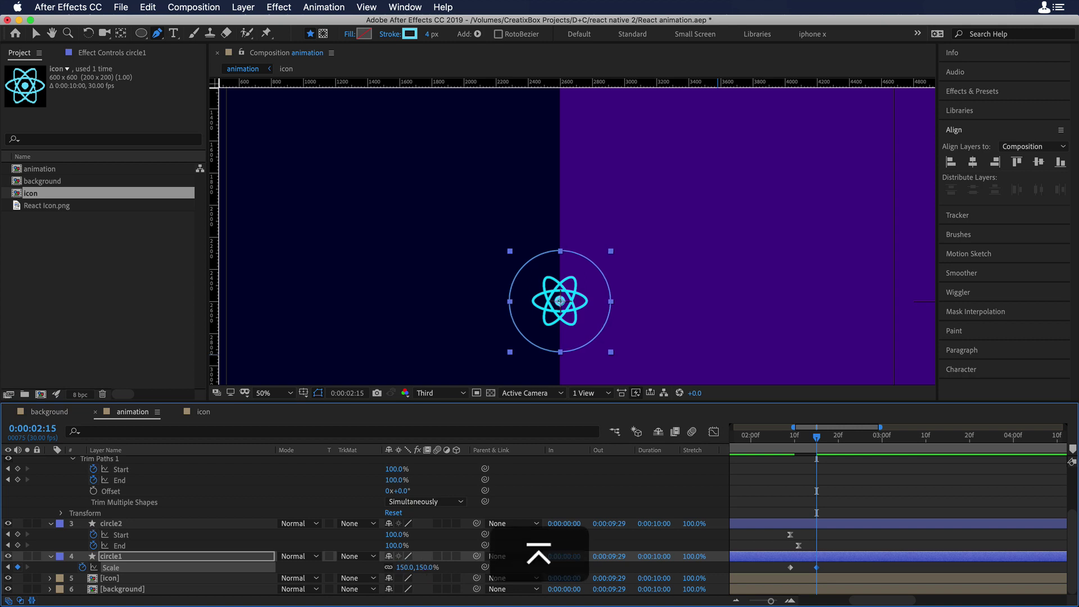
key(t)
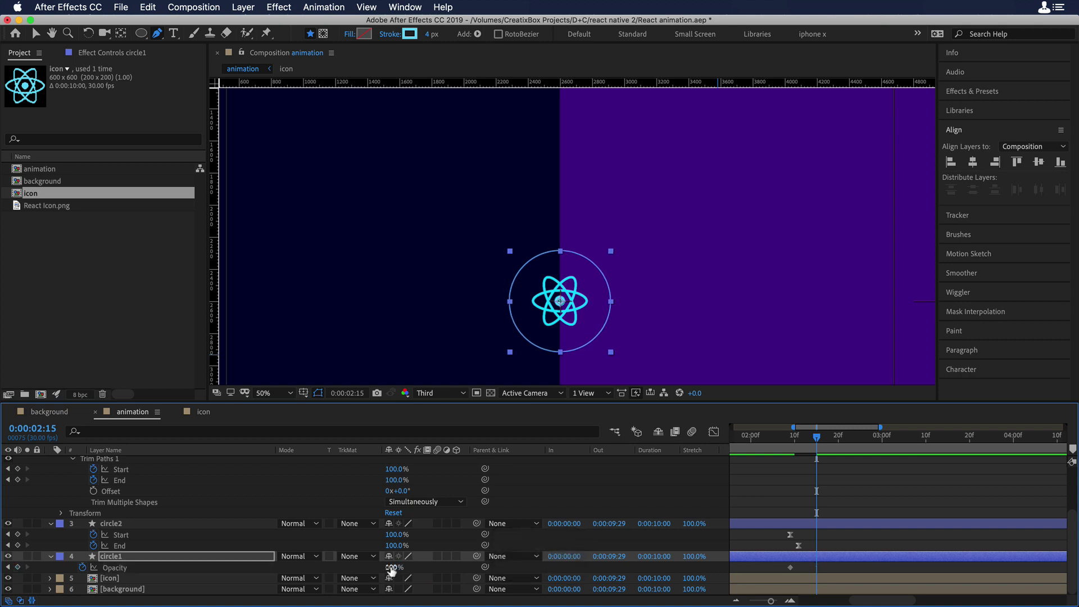
drag(392, 567, 290, 569)
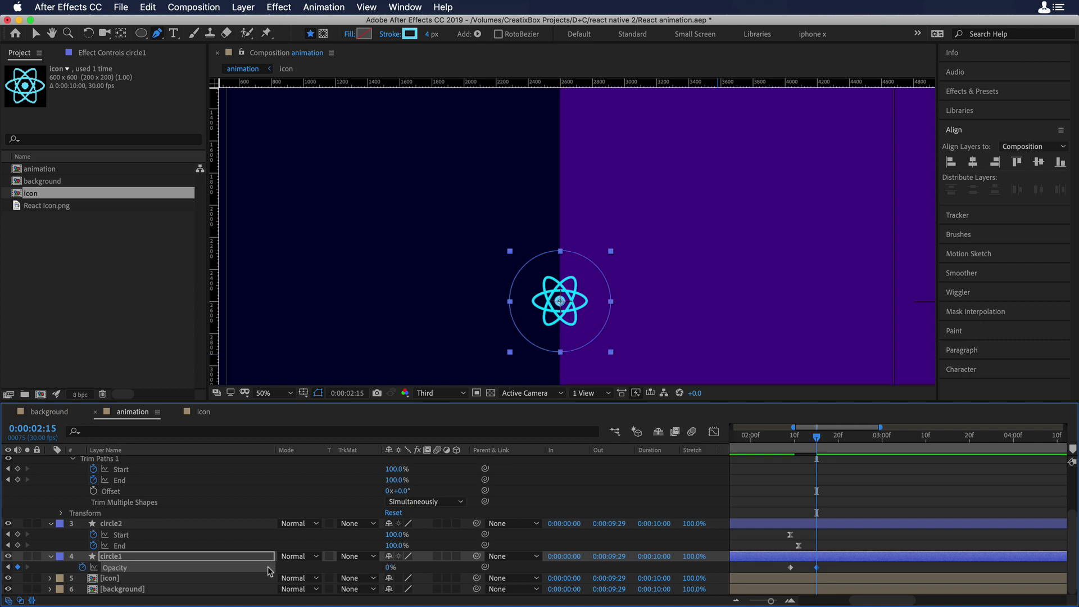
Preview circle1's growing fade-out from 0:00:02:00, and the whole line and circle animation from 0:00:00:13
click(752, 436)
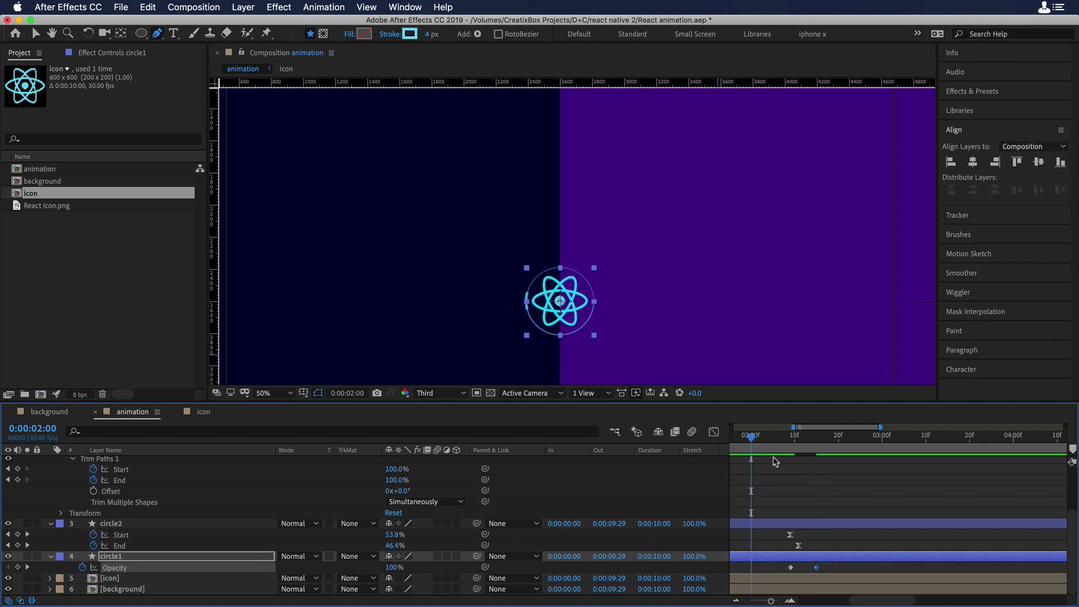
key(space)
key(space)
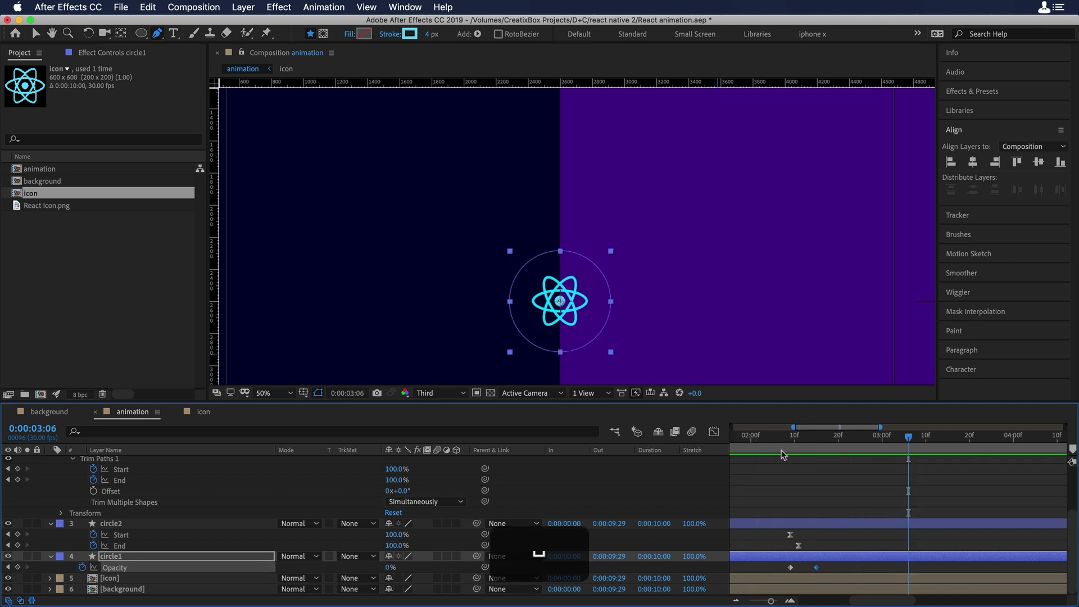
click(736, 600)
click(752, 437)
key(space)
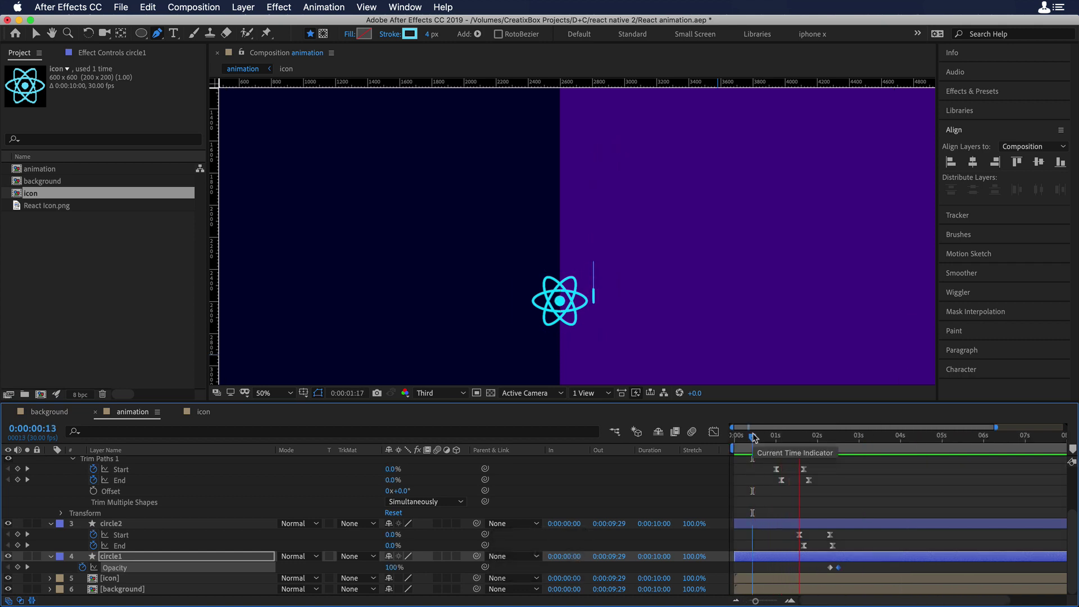
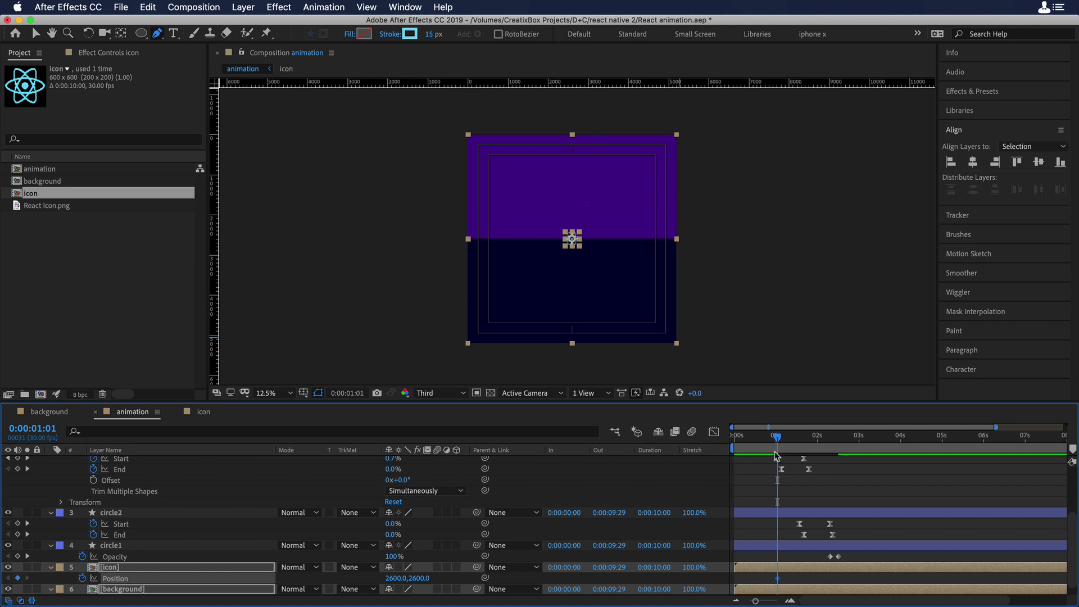
Add Position keyframes of 2600, 2600 to the icon and background layers at 0:00:01:17
drag(781, 442, 793, 443)
scroll(599, 277, up, 2)
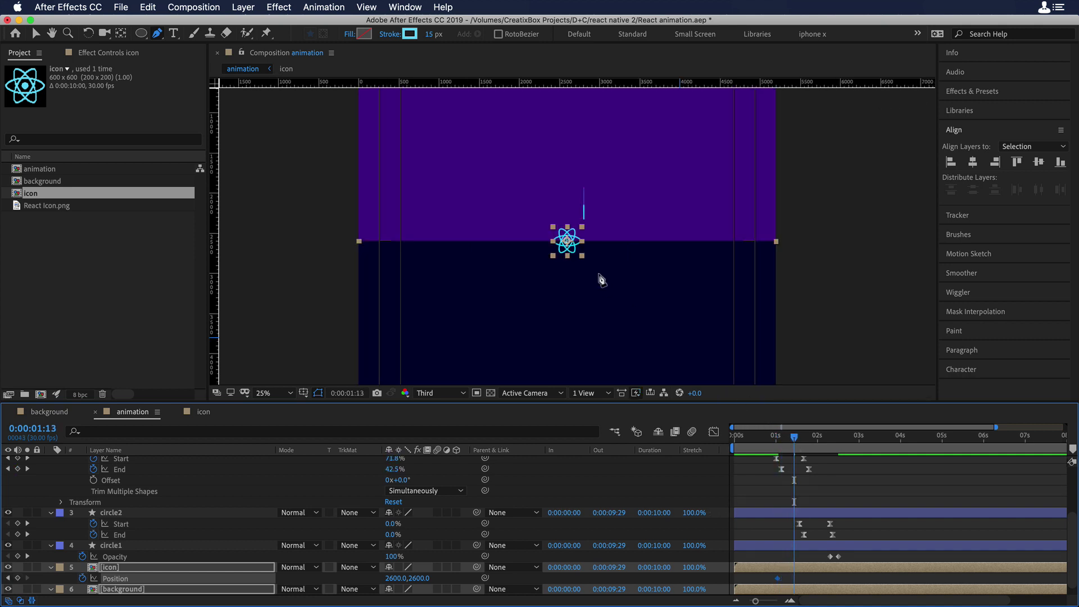
scroll(600, 278, down, 1)
click(796, 438)
drag(797, 441, 801, 441)
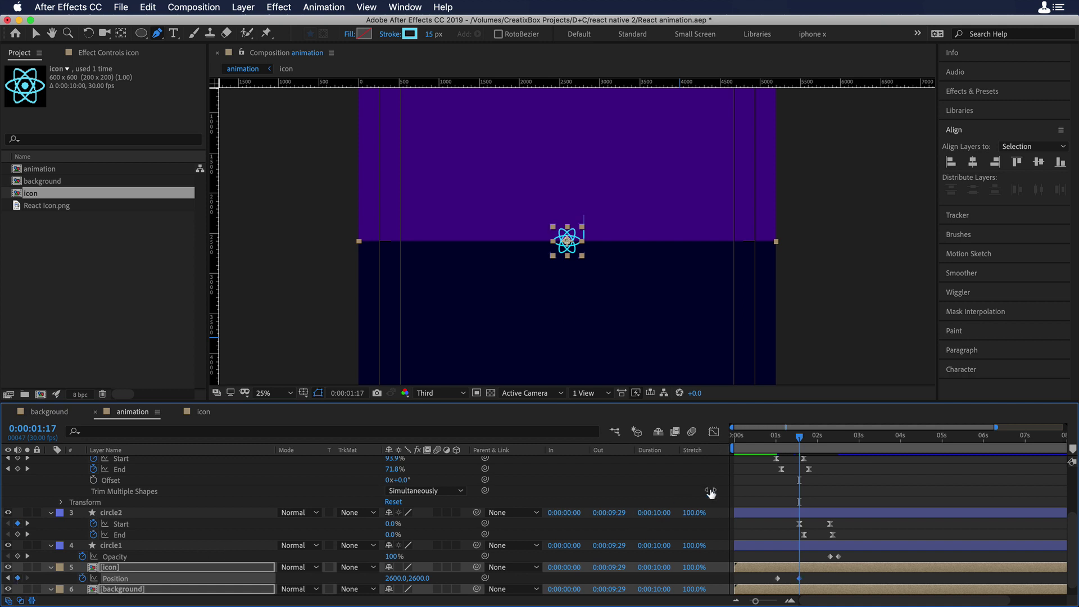
Lower the icon and background layers to Position 2600, 3072 at 0:00:01:01
drag(797, 442, 779, 448)
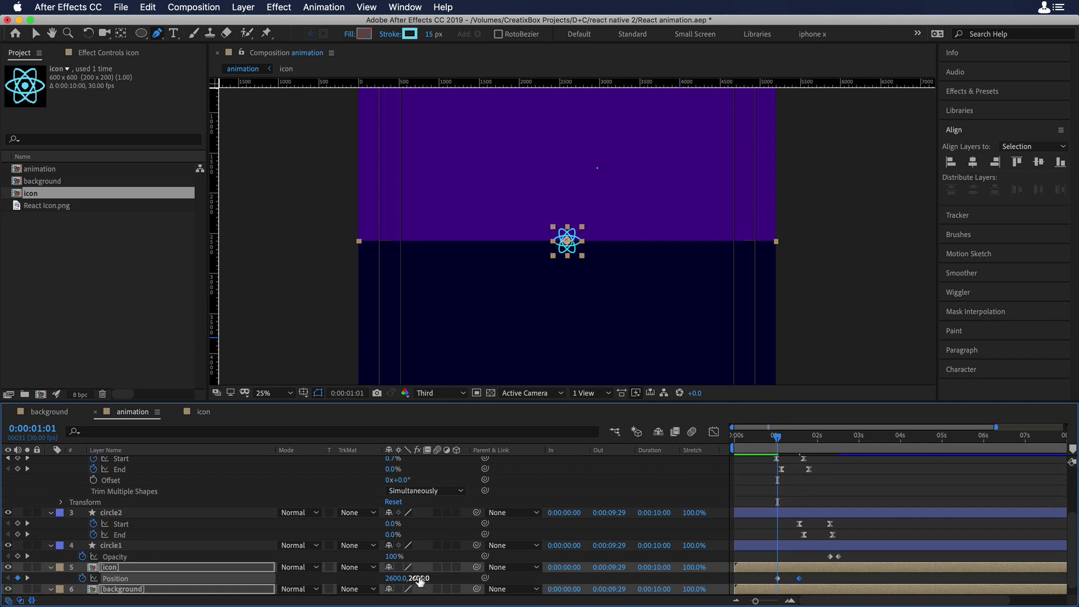
drag(418, 577, 698, 581)
drag(808, 591, 523, 578)
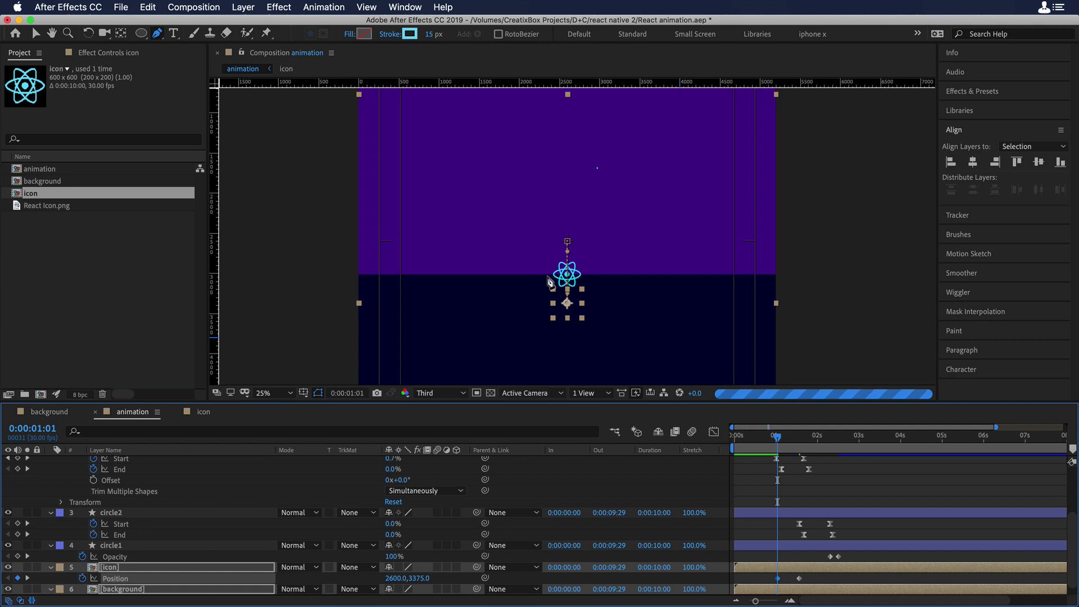
key(comma)
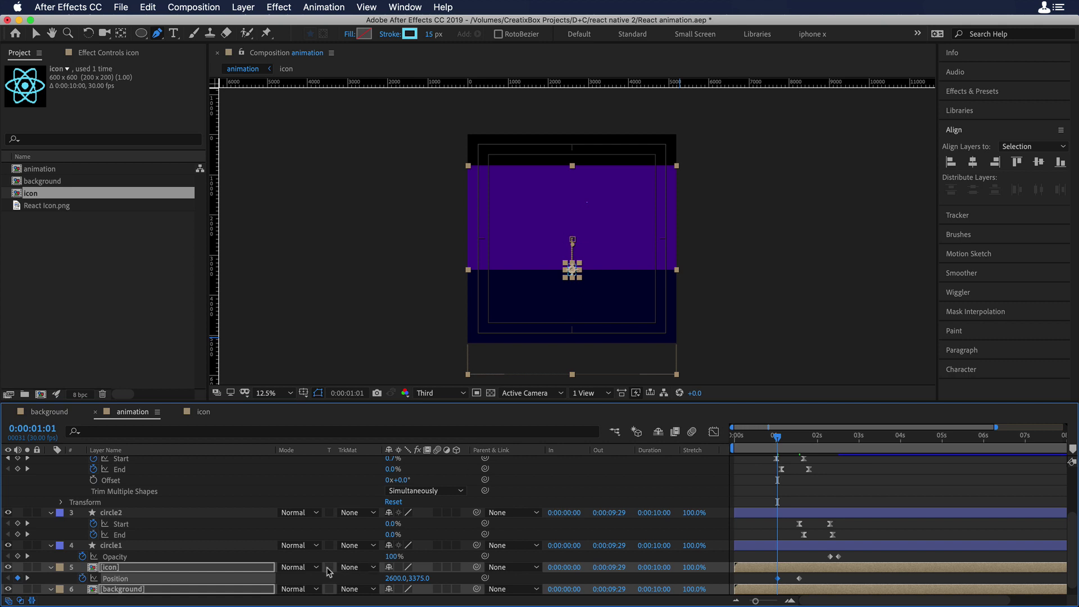
drag(427, 580, 237, 569)
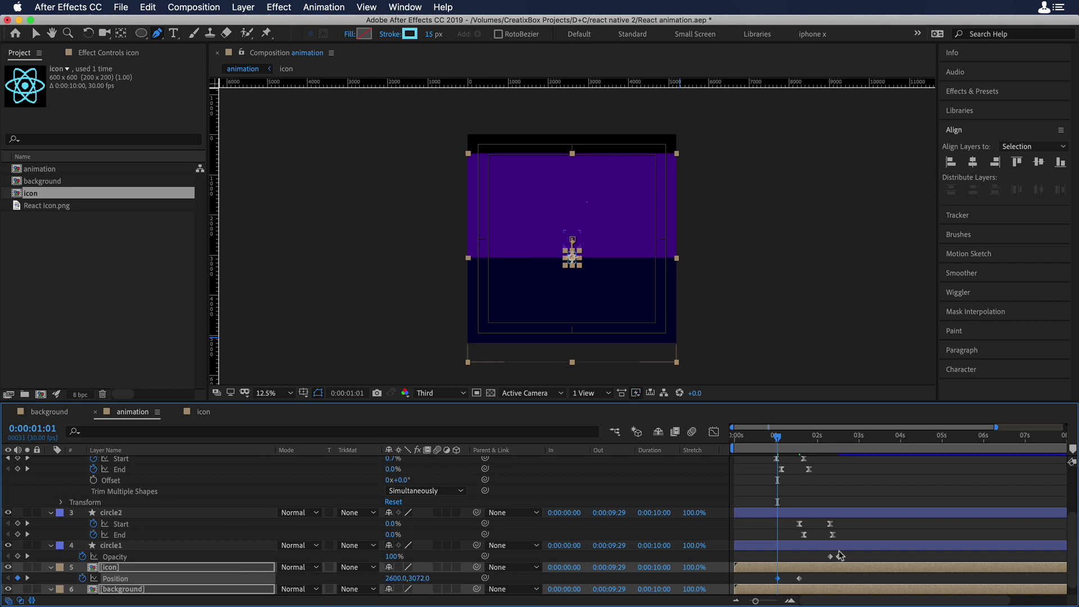
Move the first Position keyframes of the icon and background layers to 0:00:01:09
scroll(798, 565, down, 1)
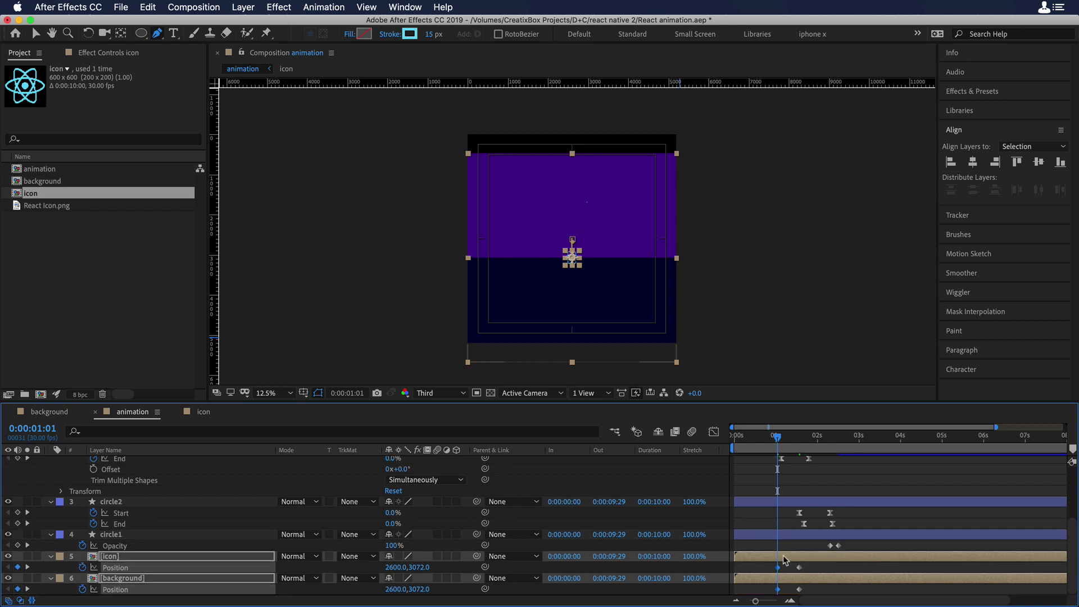
drag(778, 442, 789, 444)
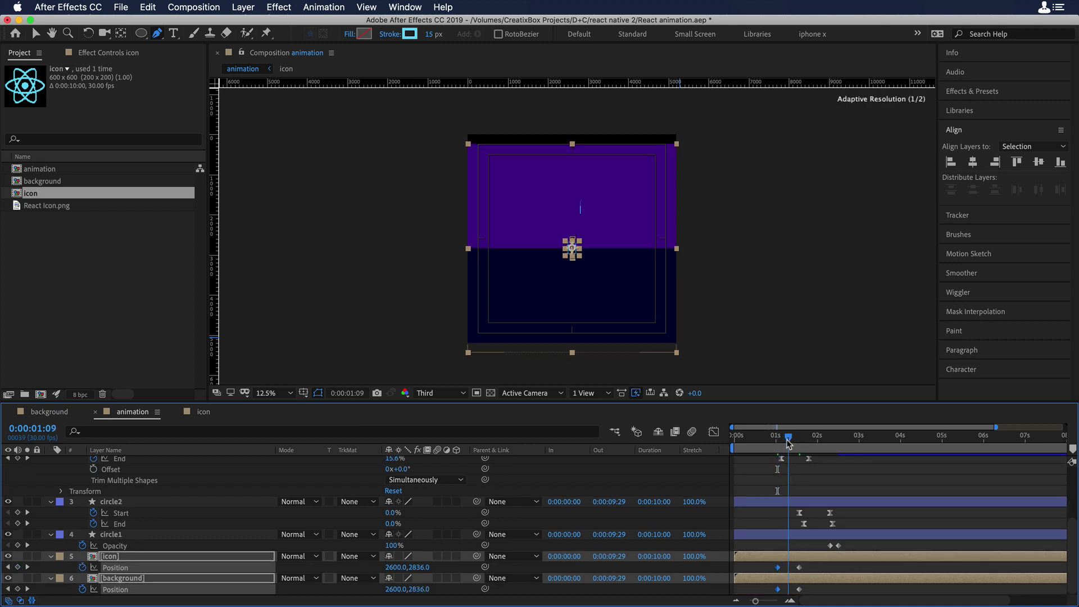
drag(779, 572, 789, 572)
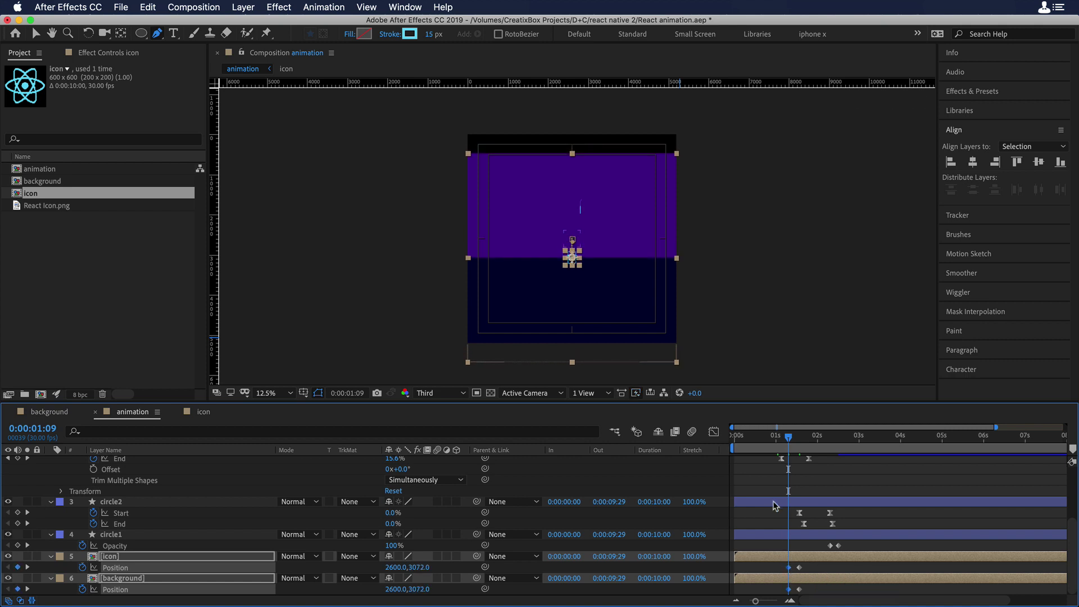
Set starting Rotation keyframes on the icon and background layers at 0:00:01:17
mouse_move(785, 441)
mouse_down()
mouse_move(832, 441)
mouse_move(801, 452)
mouse_up()
key(space)
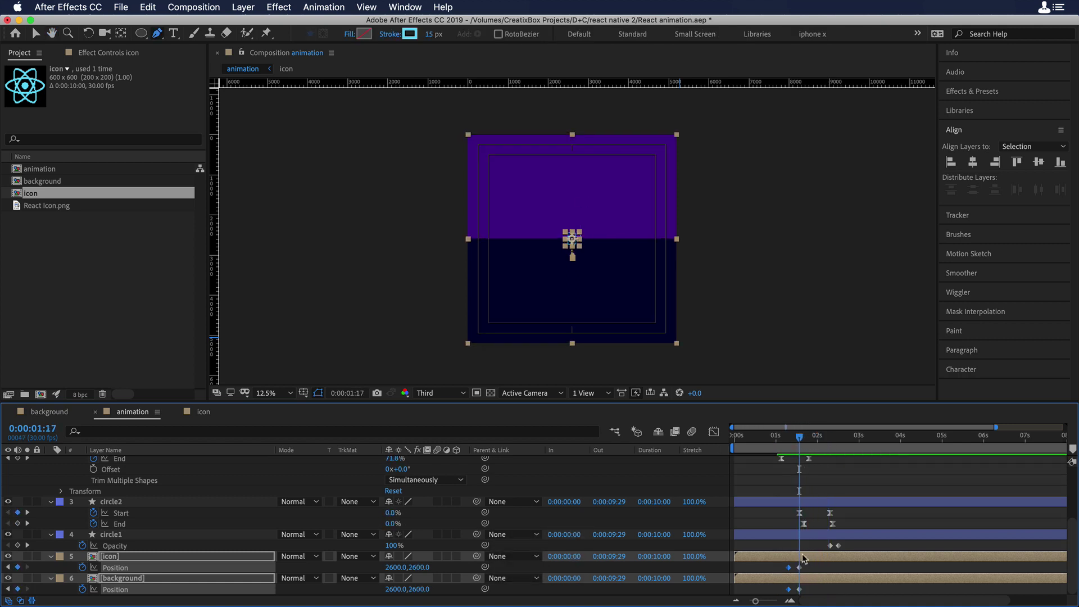
key(r)
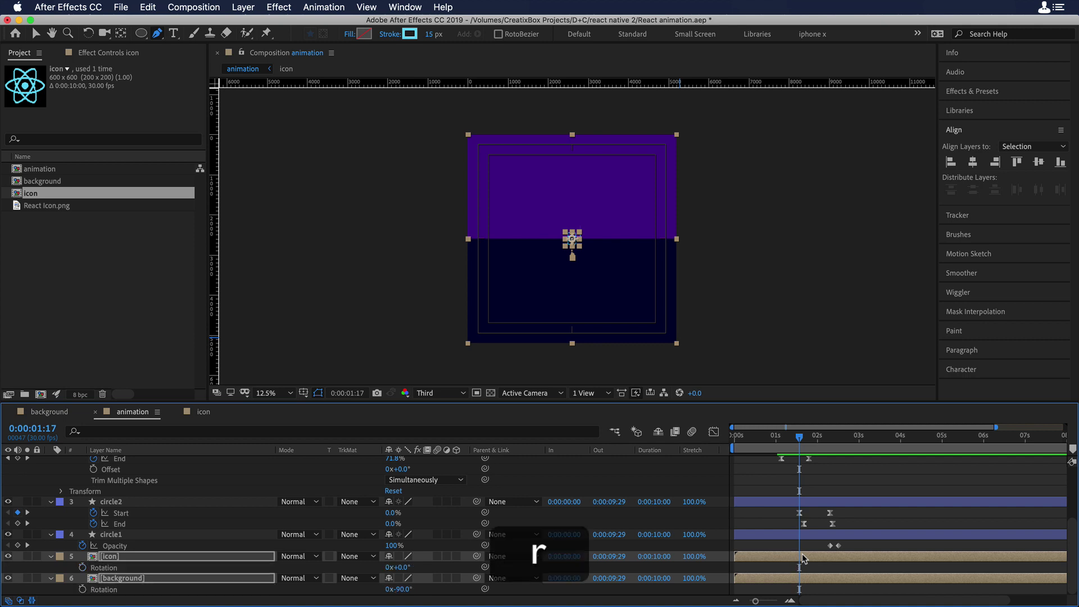
click(82, 567)
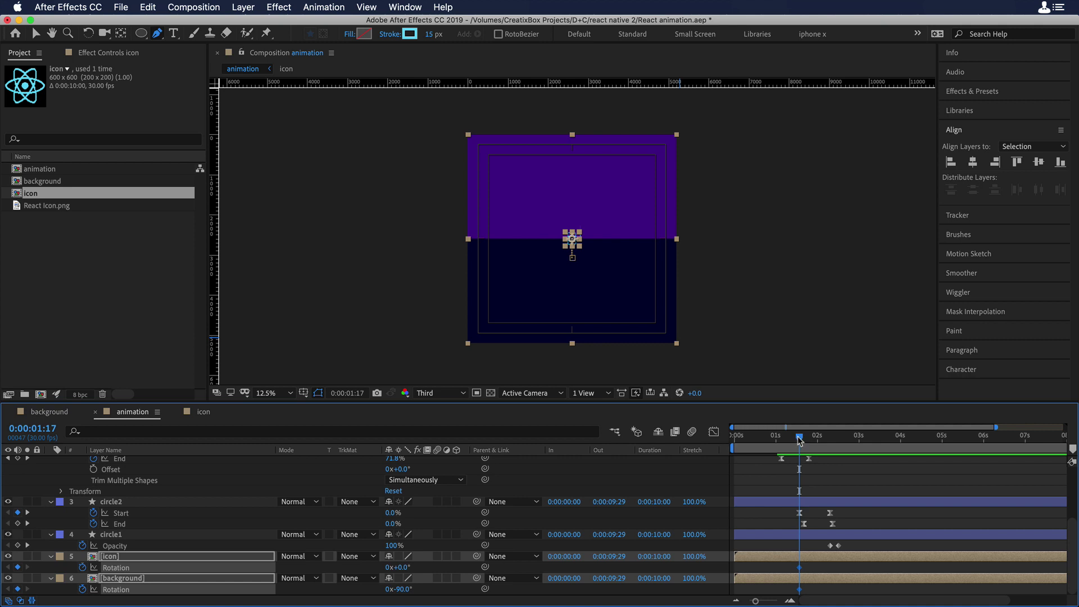
Set the icon layer's Rotation to one full turn, 1x+0.0°, at 0:00:02:09
drag(799, 440, 821, 439)
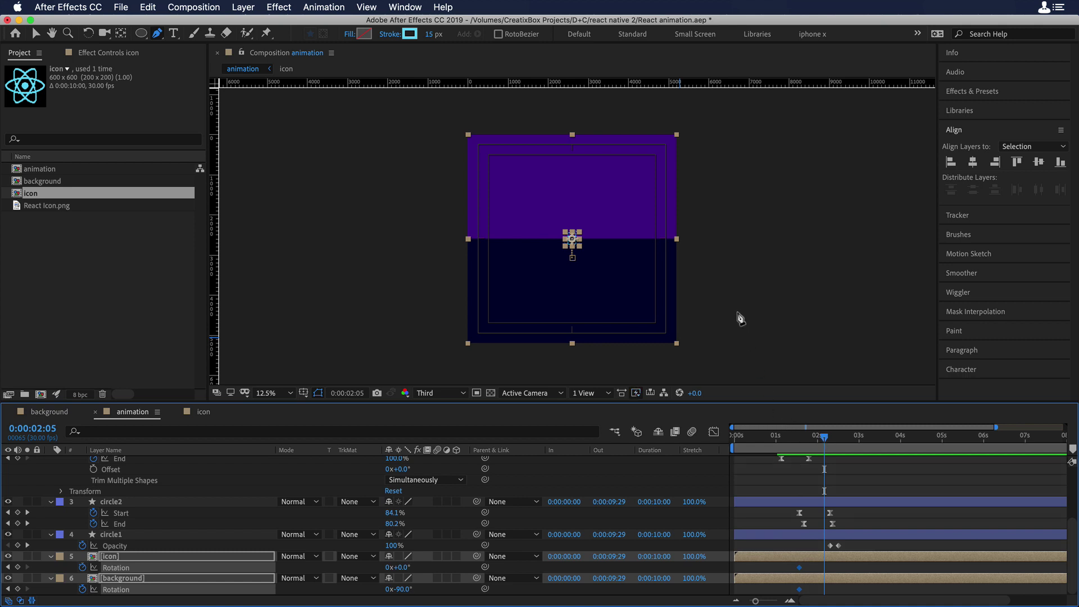
key(v)
click(711, 328)
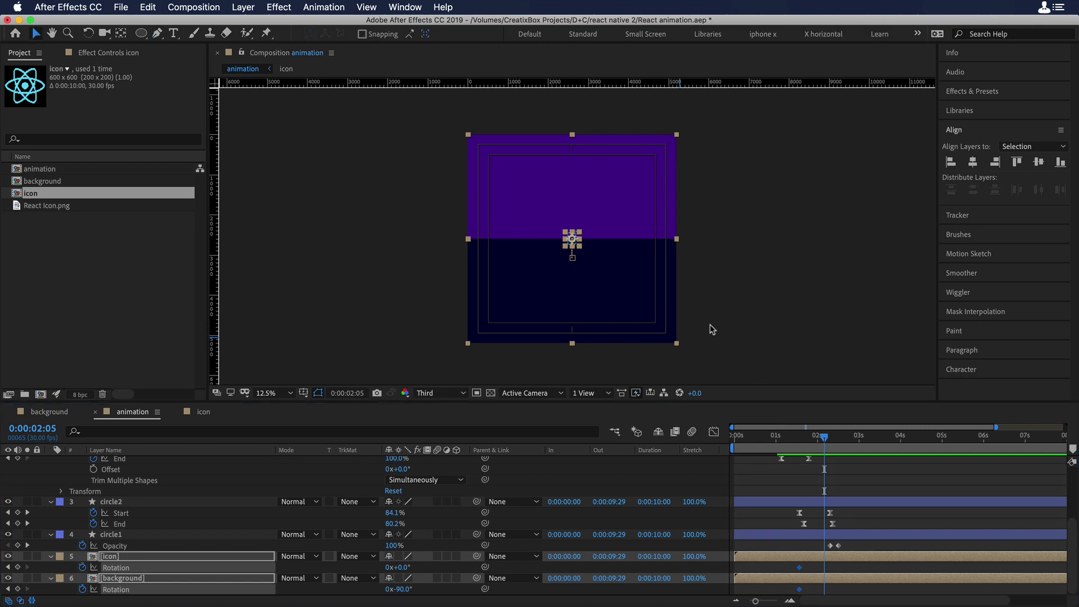
scroll(577, 239, up, 1)
scroll(582, 248, up, 1)
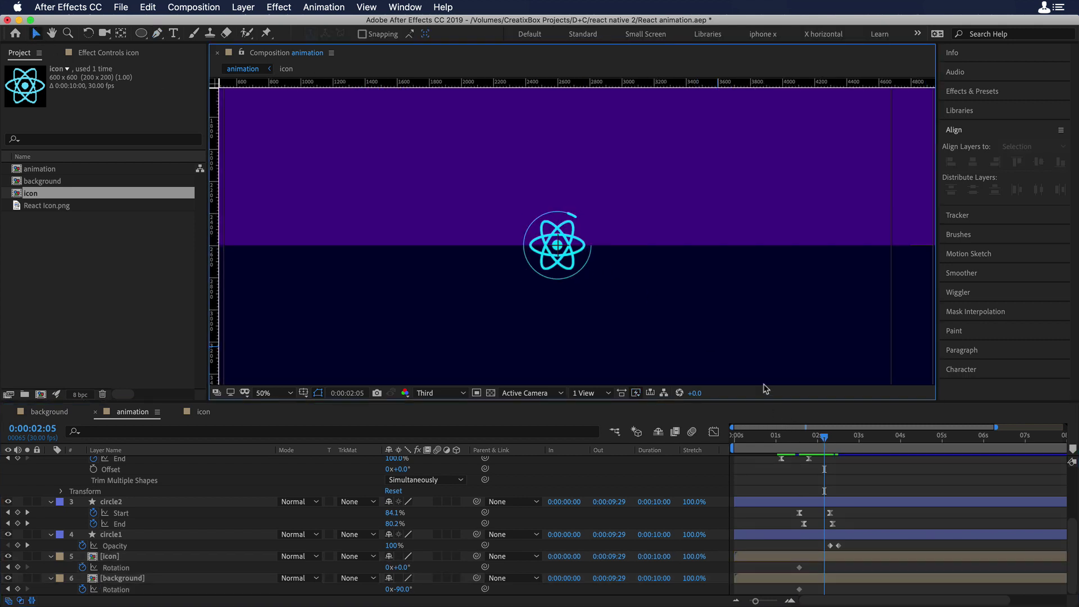
drag(825, 440, 830, 441)
scroll(830, 441, right, 2)
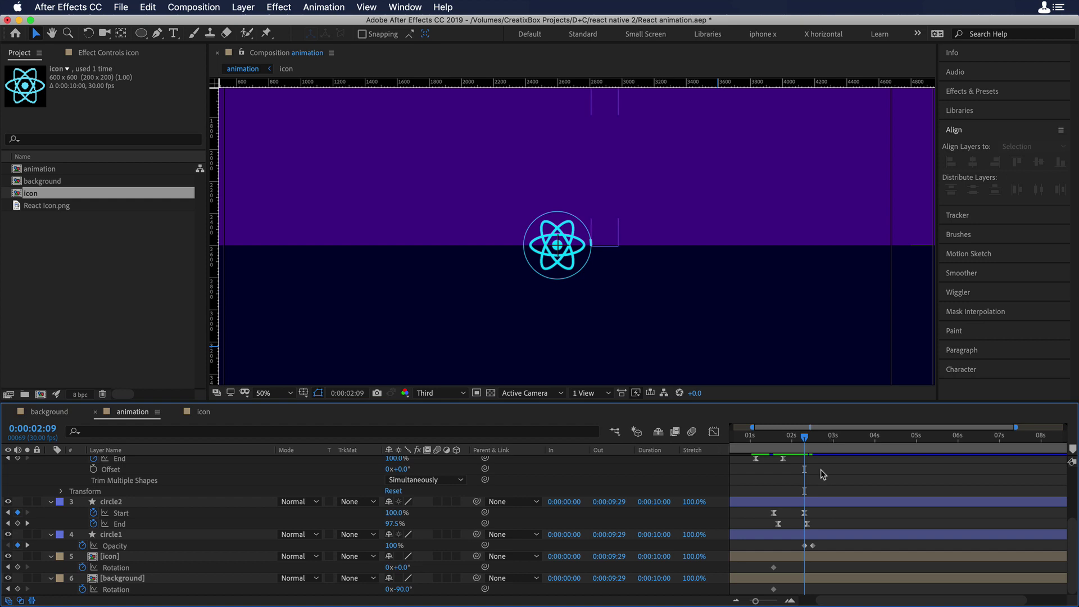
click(788, 558)
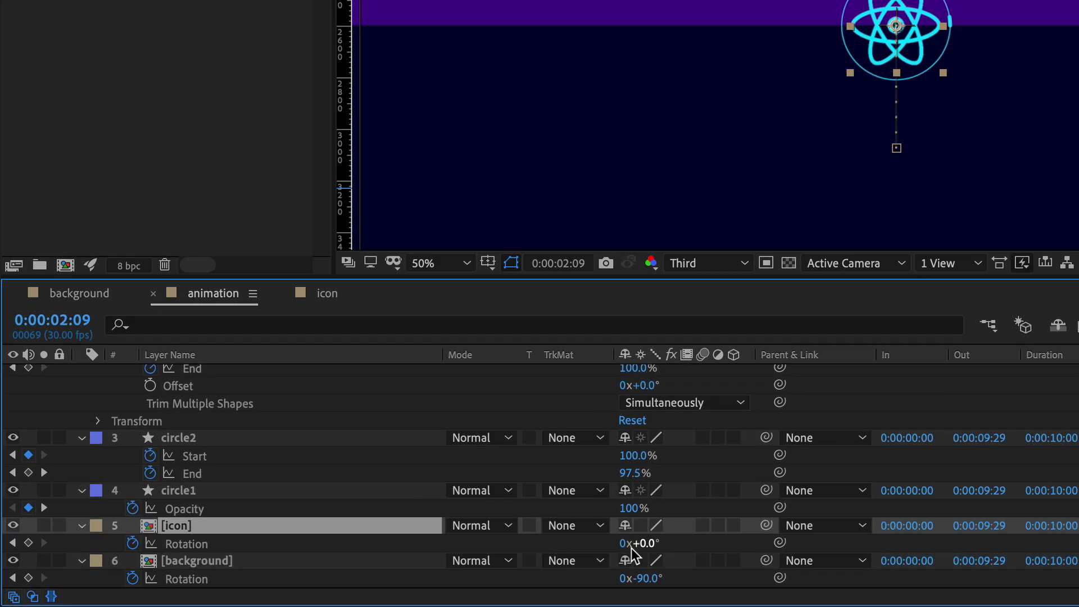
click(663, 539)
text(1)
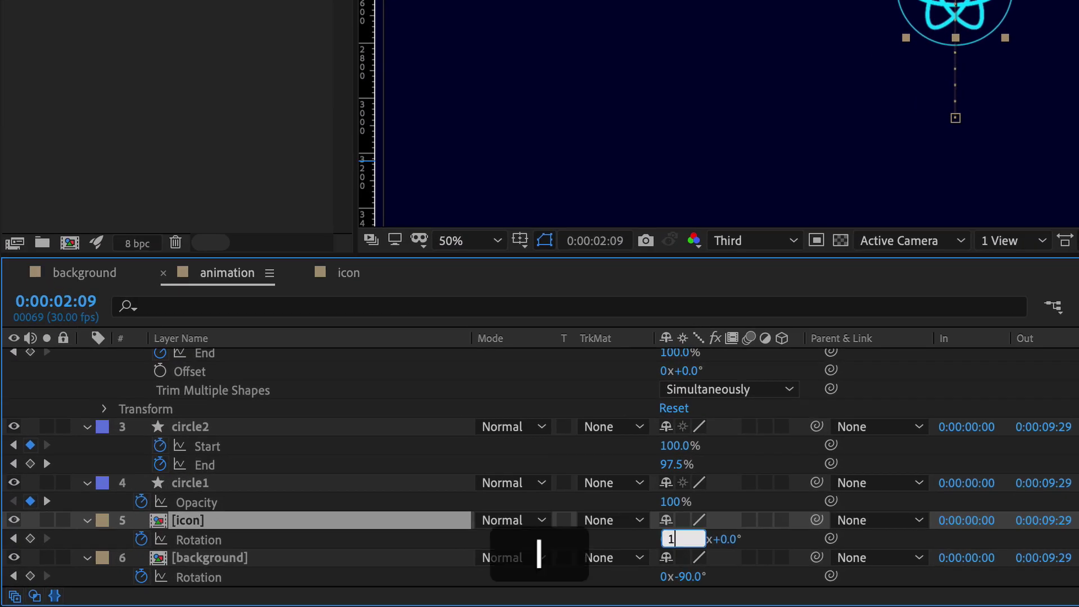
key(Return)
Set the background layer's Rotation to 1x+0.0° at 0:00:02:09
click(691, 577)
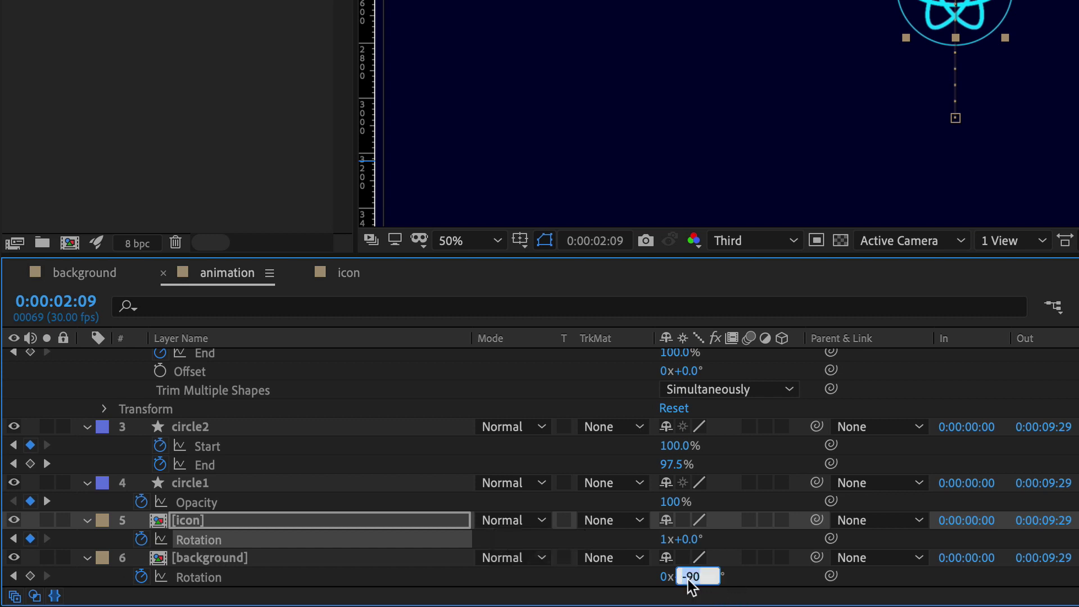
text(0)
key(Return)
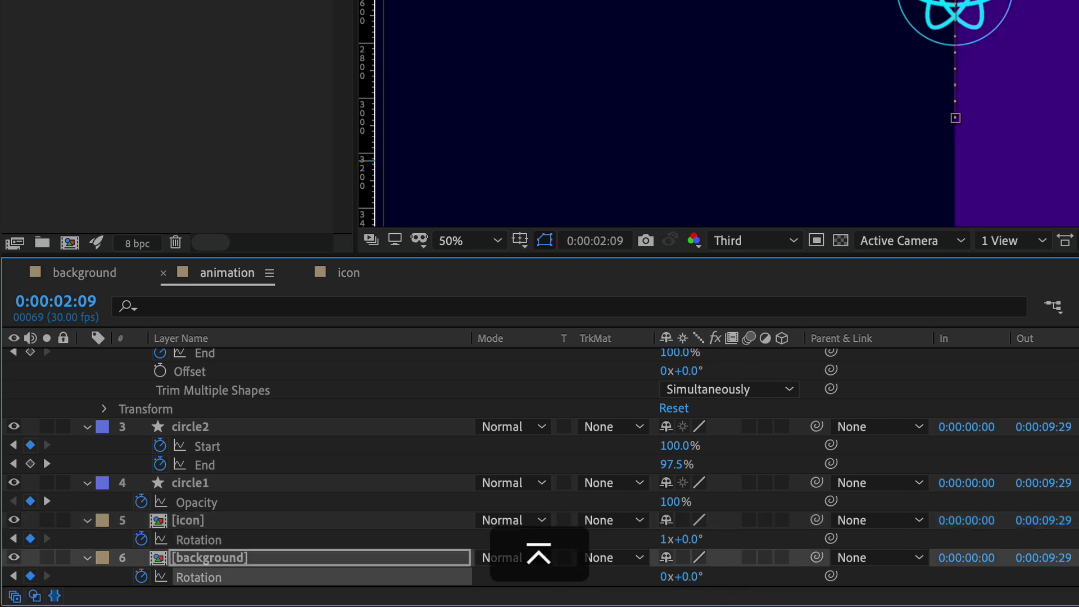
click(663, 577)
text(1)
key(Return)
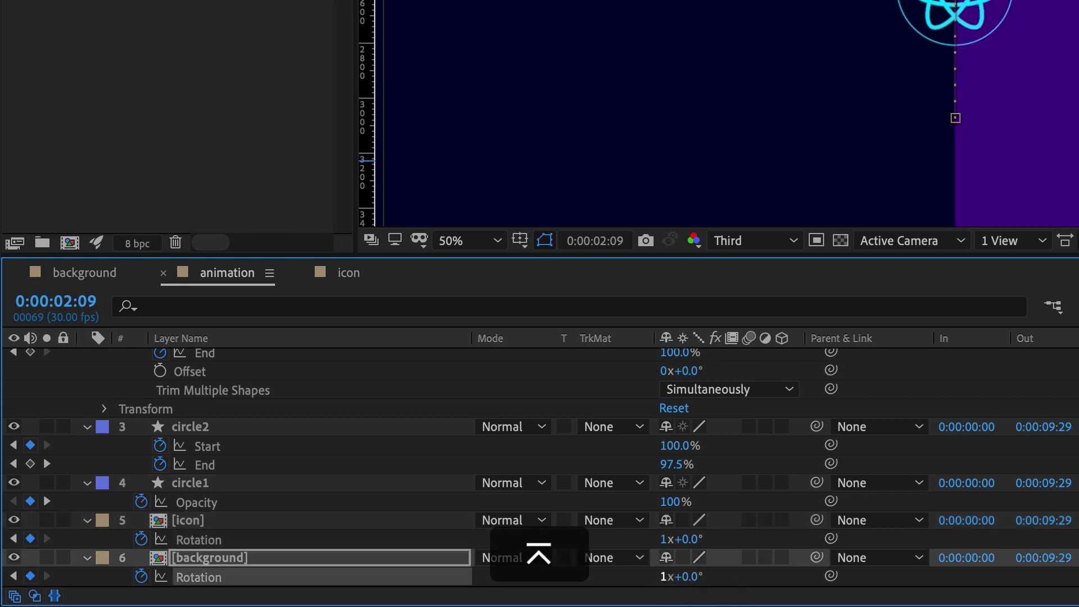
Preview the icon and background movement and rotation from 0:00:00:28
click(747, 436)
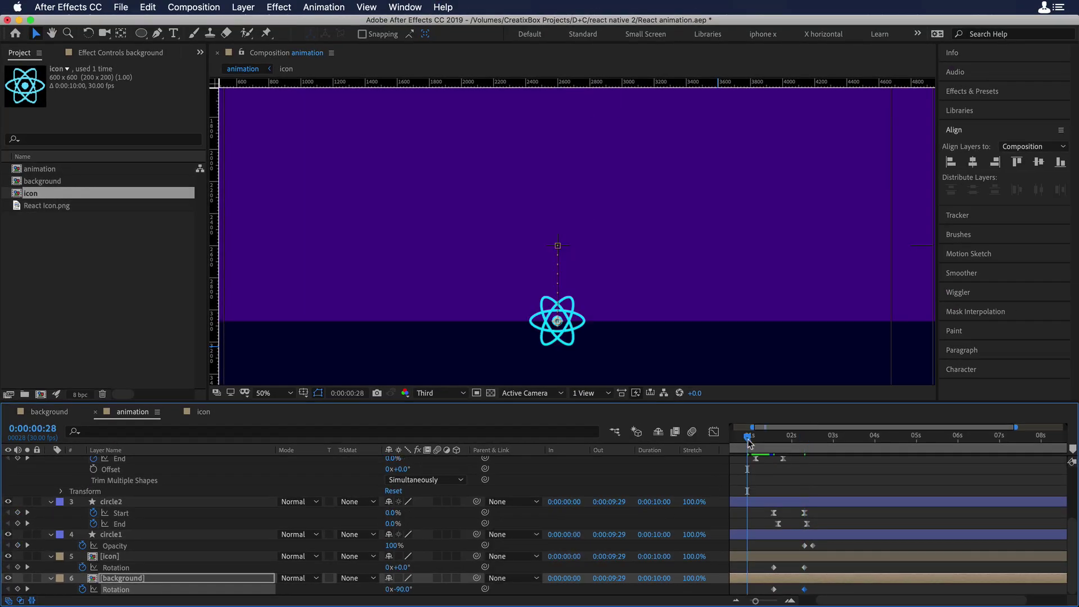
key(space)
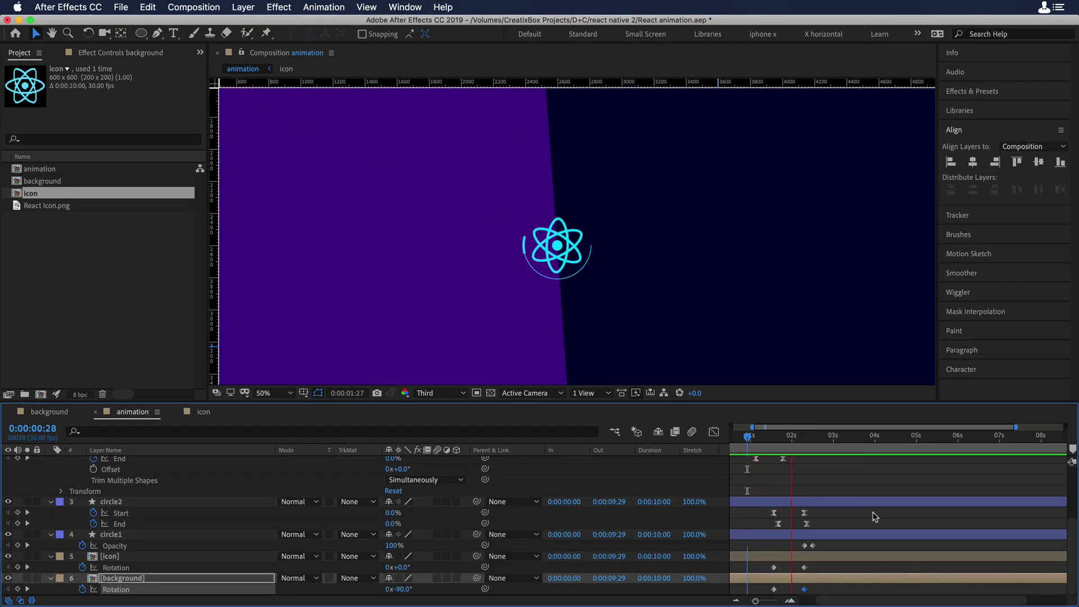
key(space)
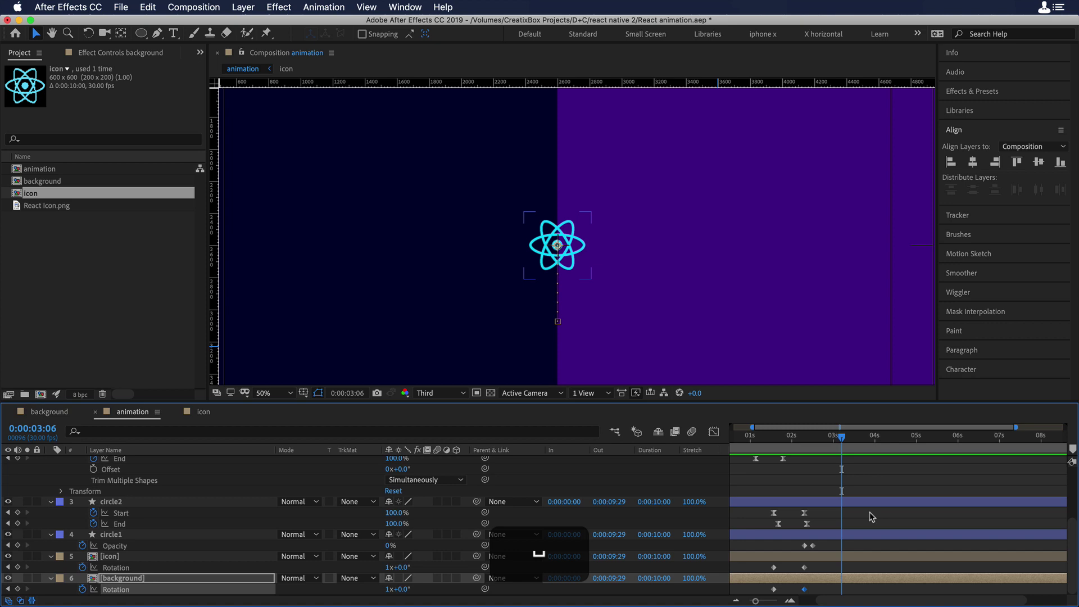